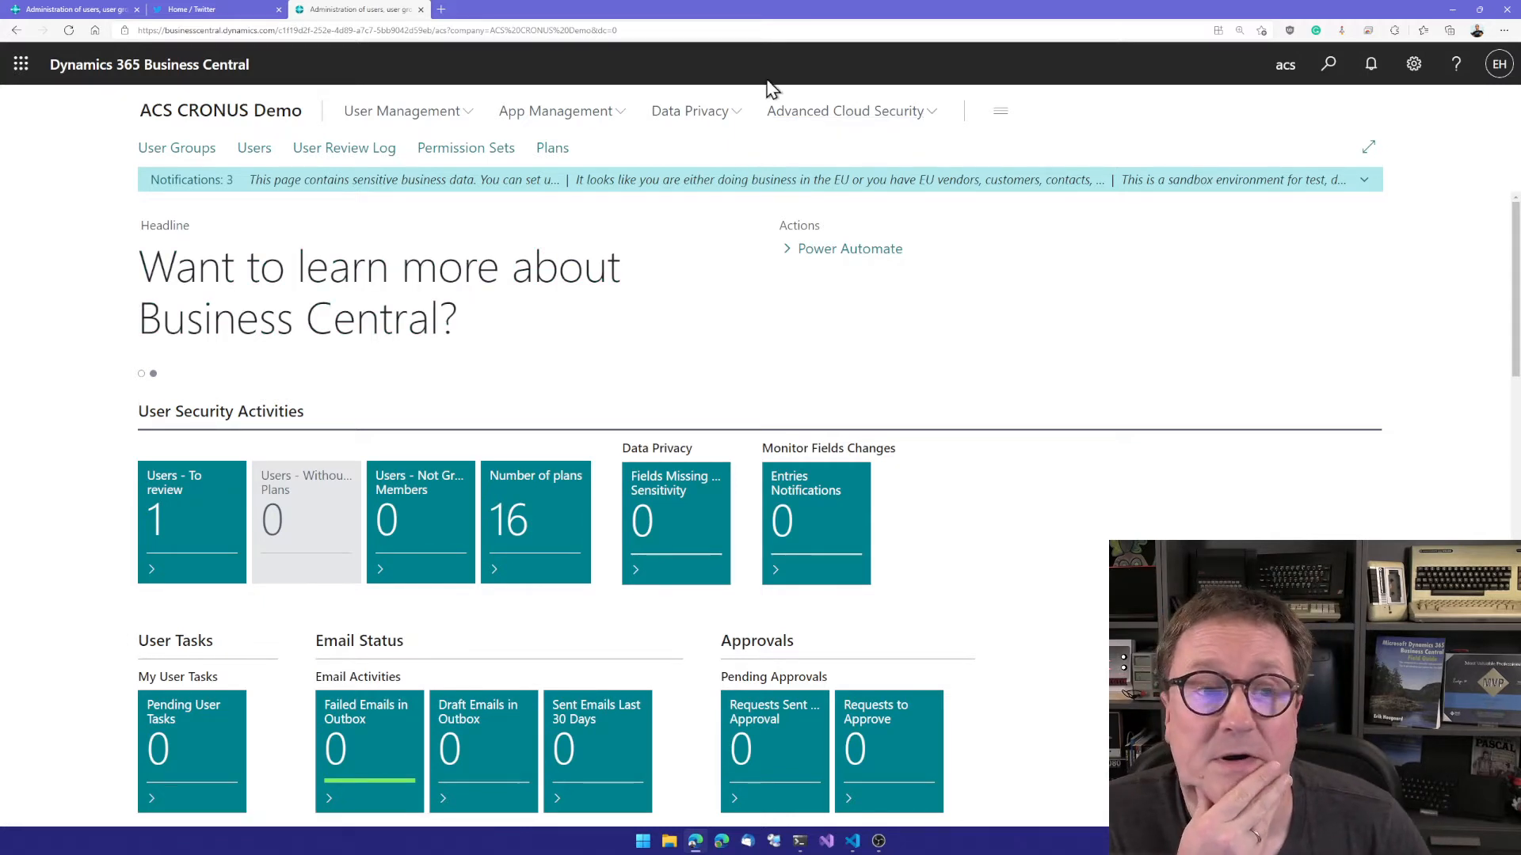
Step: View the Advanced Cloud Security setup page with the wrapper extension settings, and return to the role center
click(852, 121)
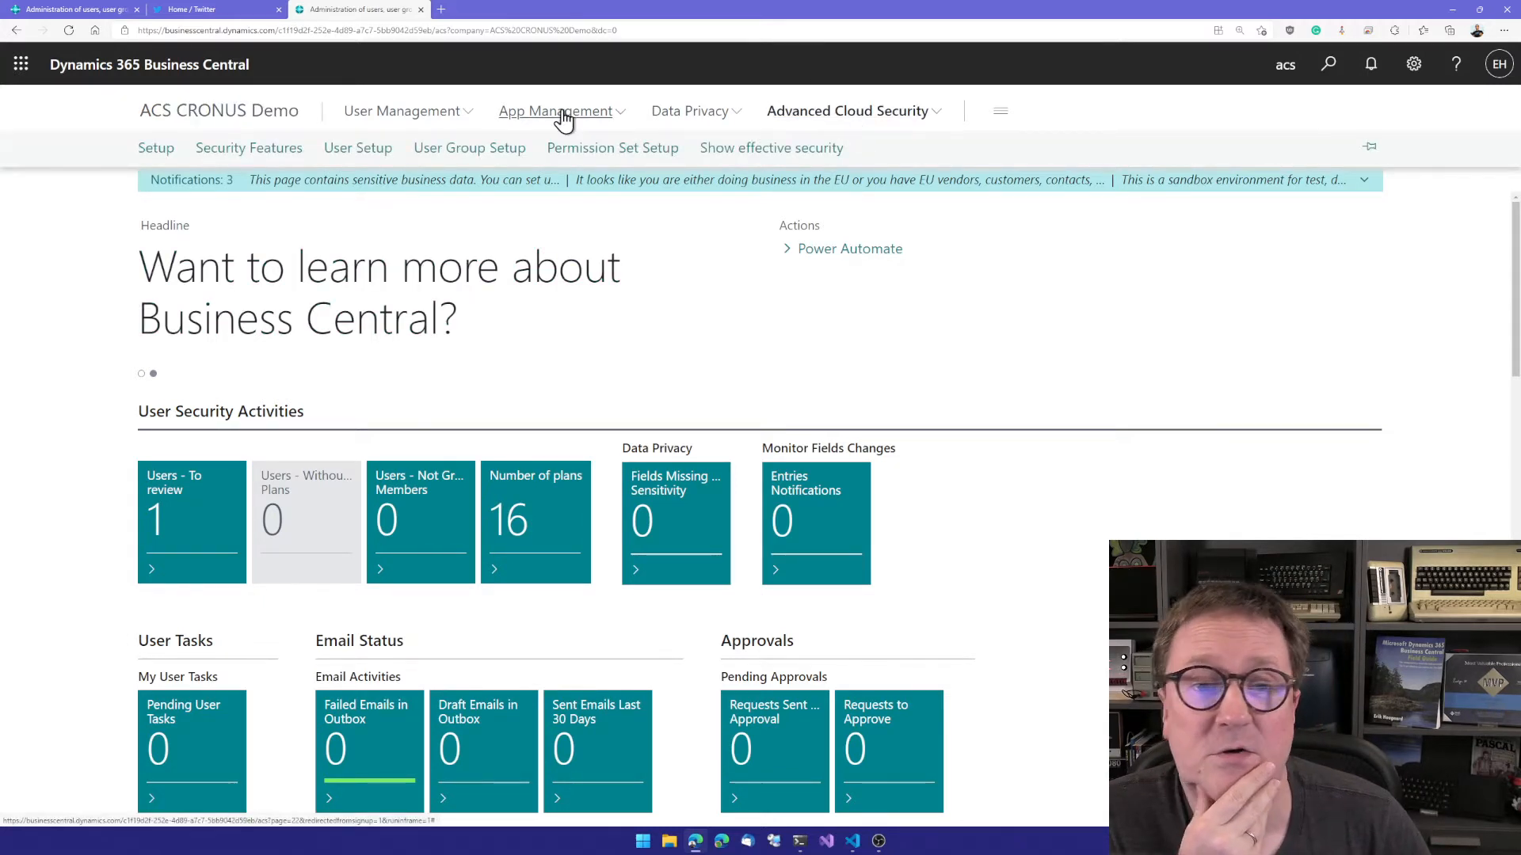
click(158, 151)
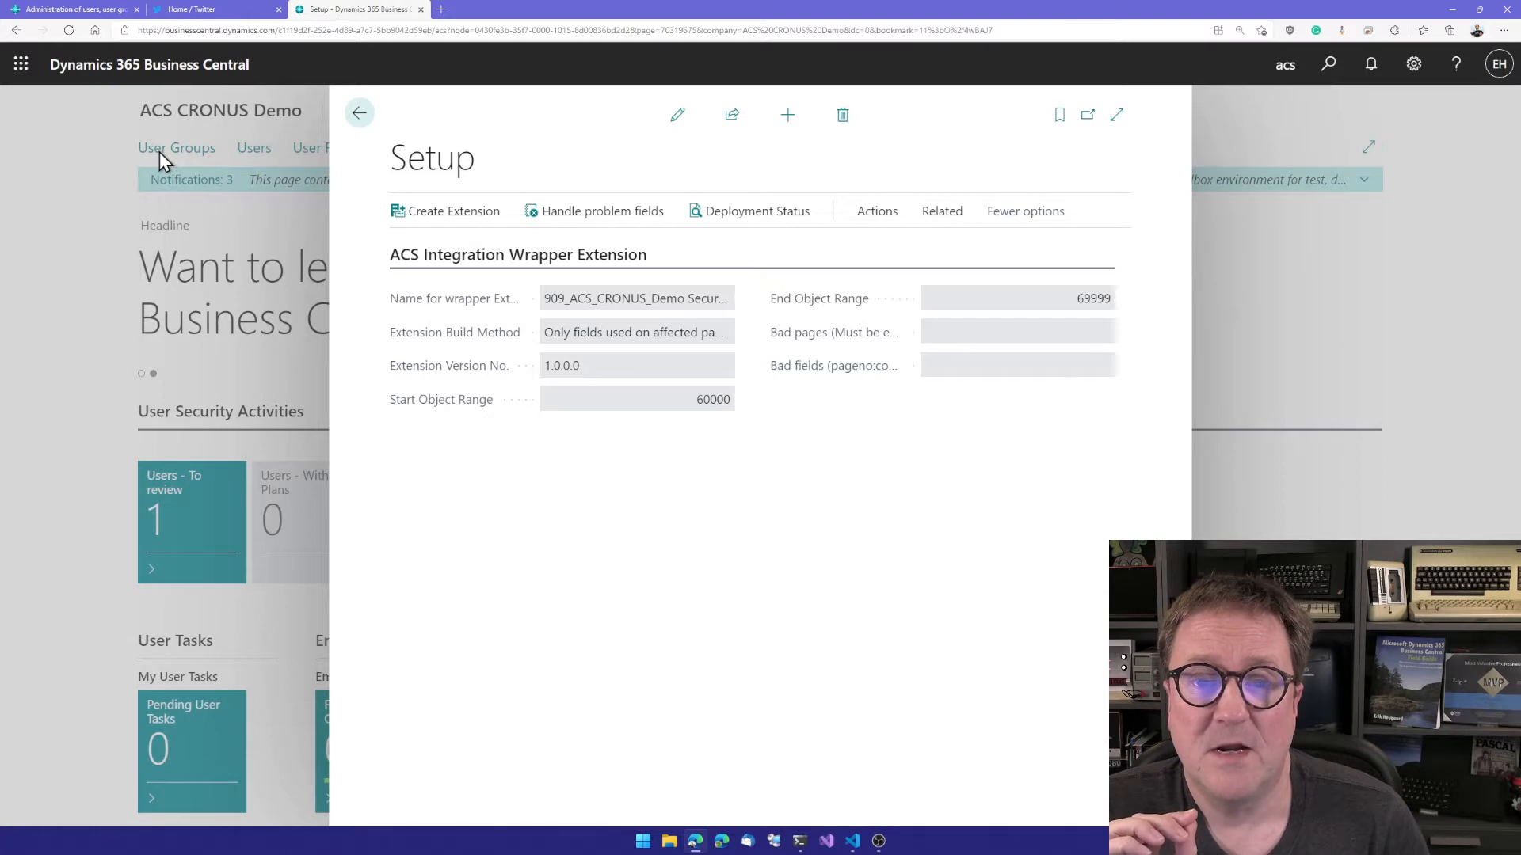
key(Escape)
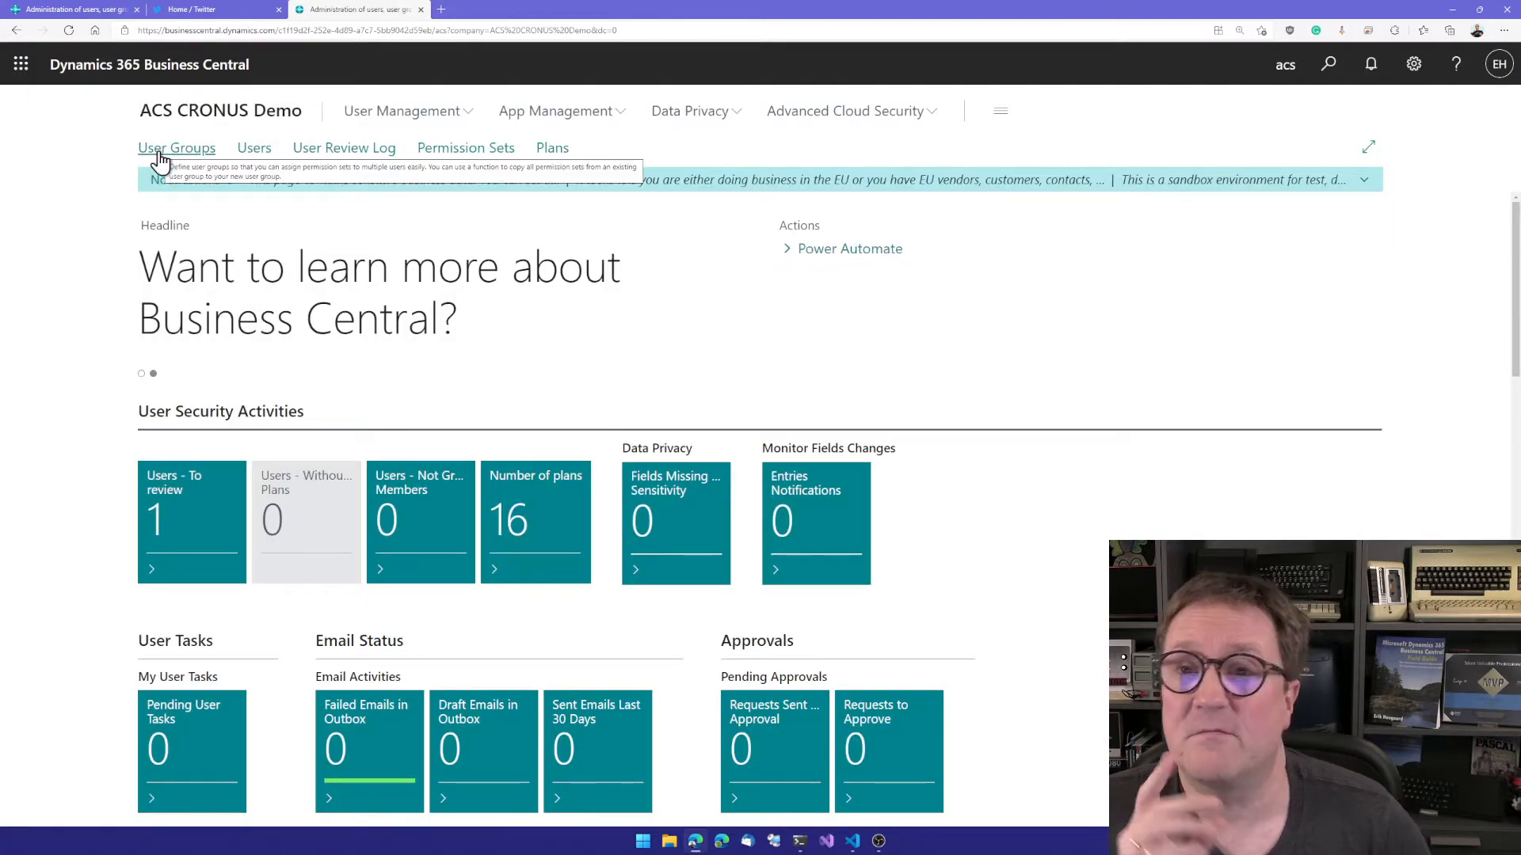
Step: Create a new security feature with ID CUSTOMER and description "Customer Security" in the Advanced Cloud Security features list
click(829, 127)
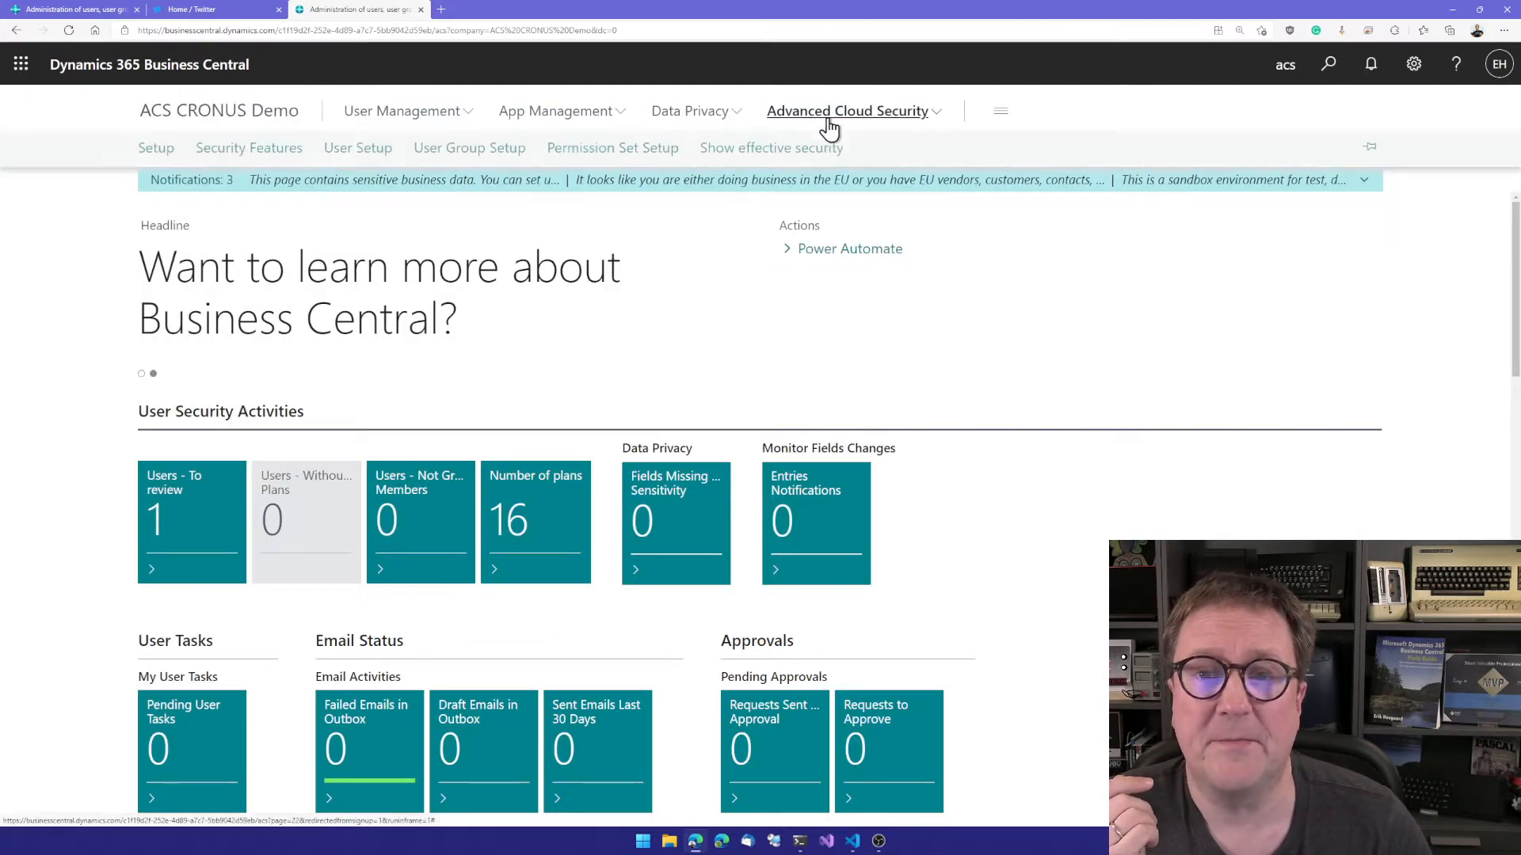
click(246, 157)
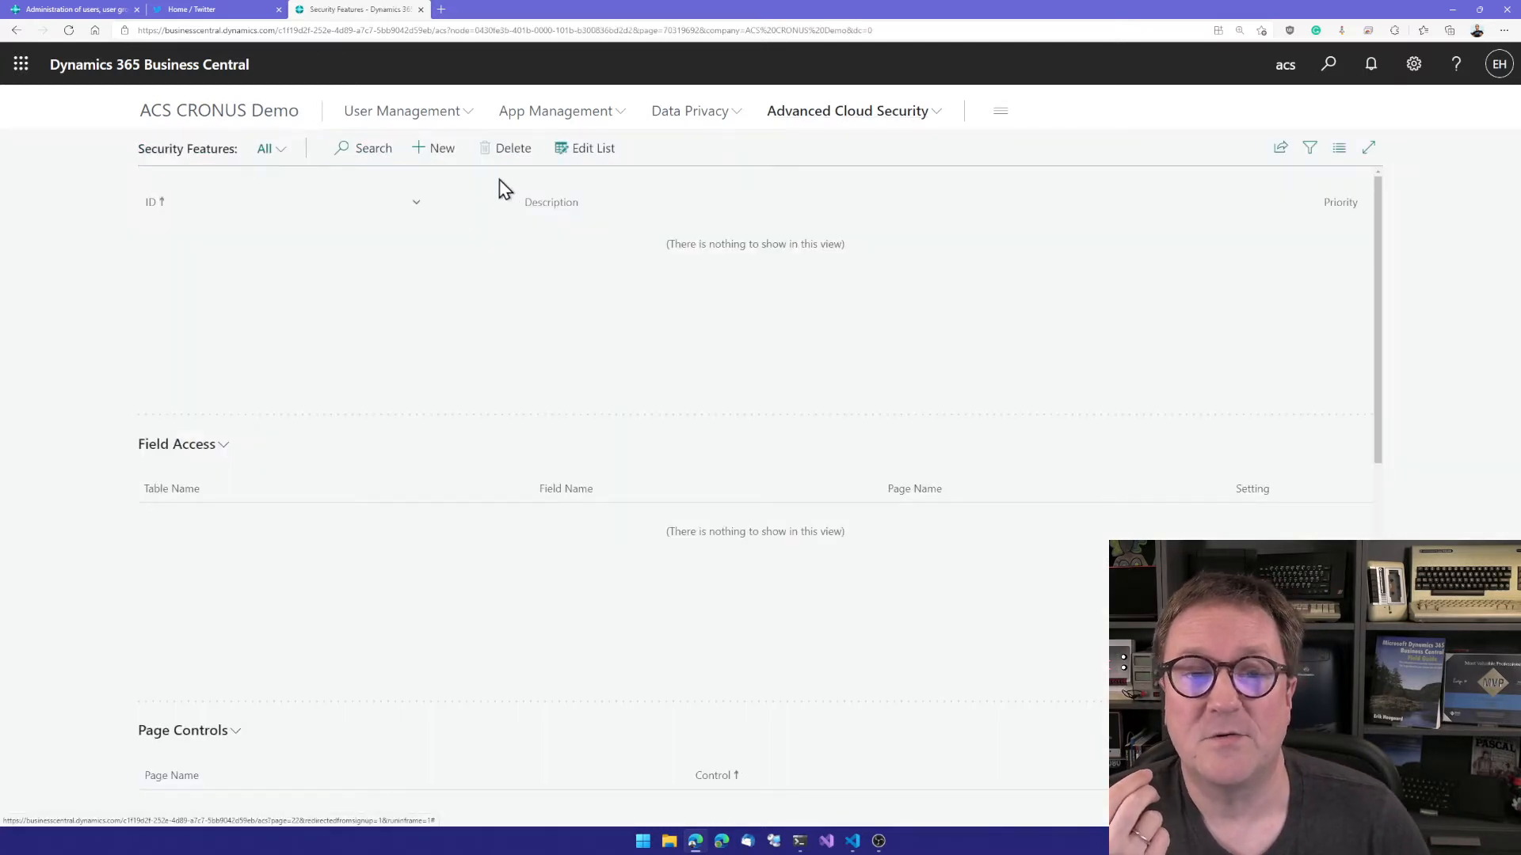
click(421, 148)
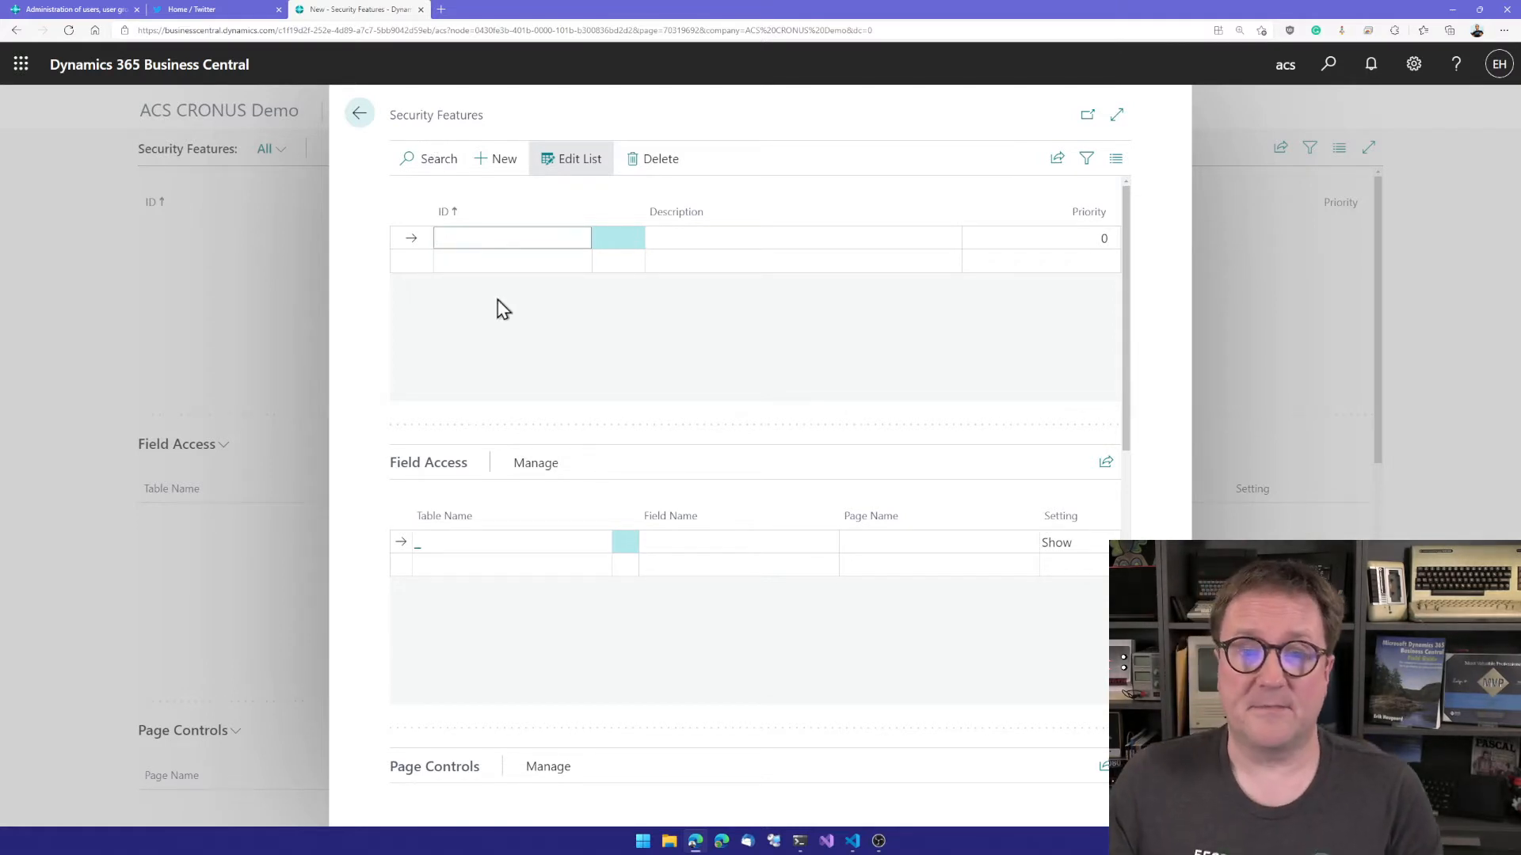
text(CUSTOMER)
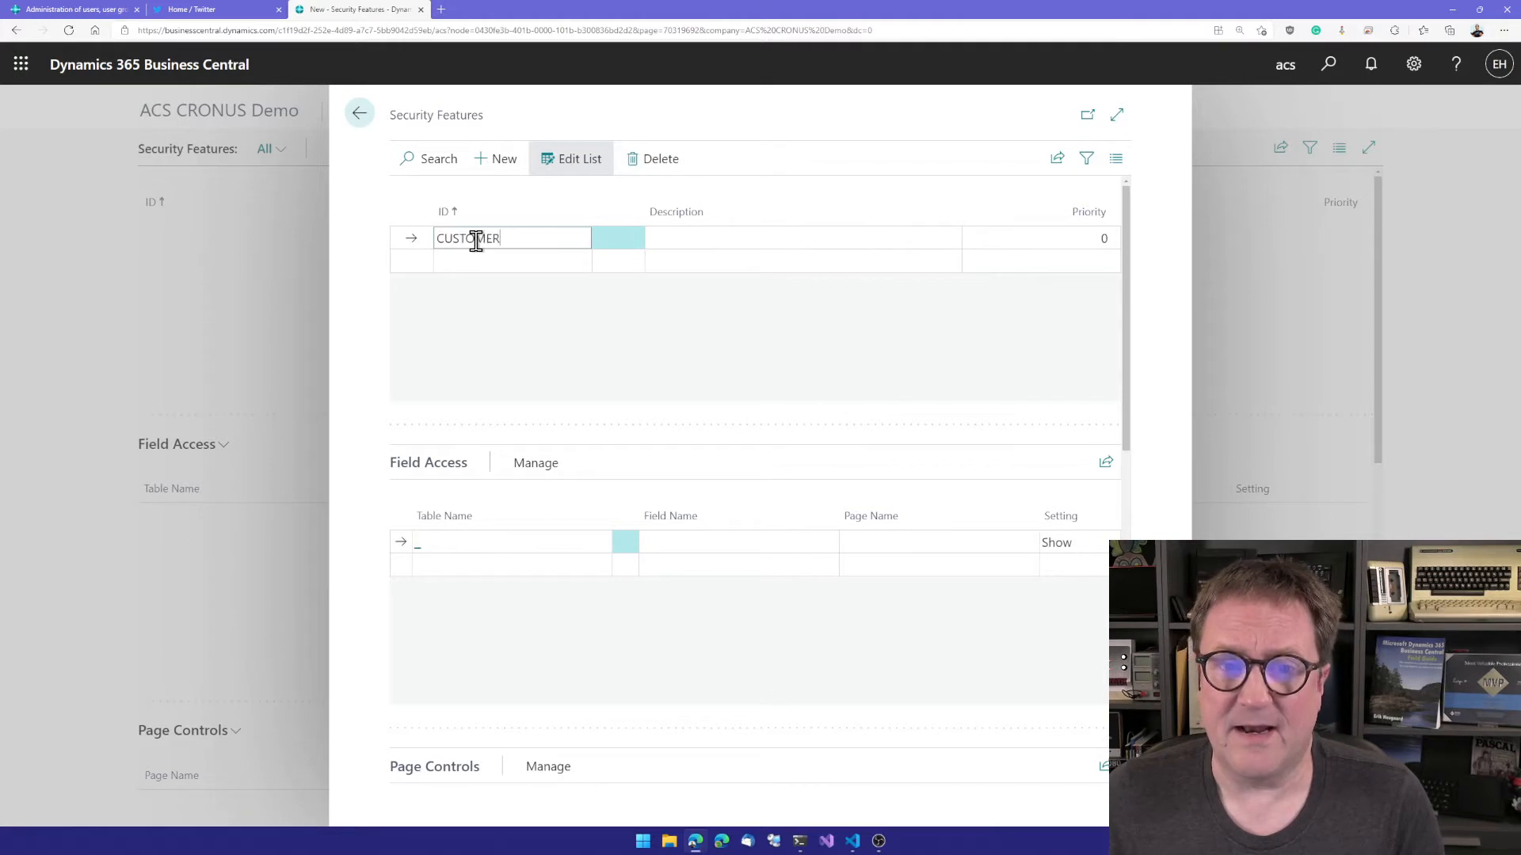
key(Tab)
text(Customer Secu)
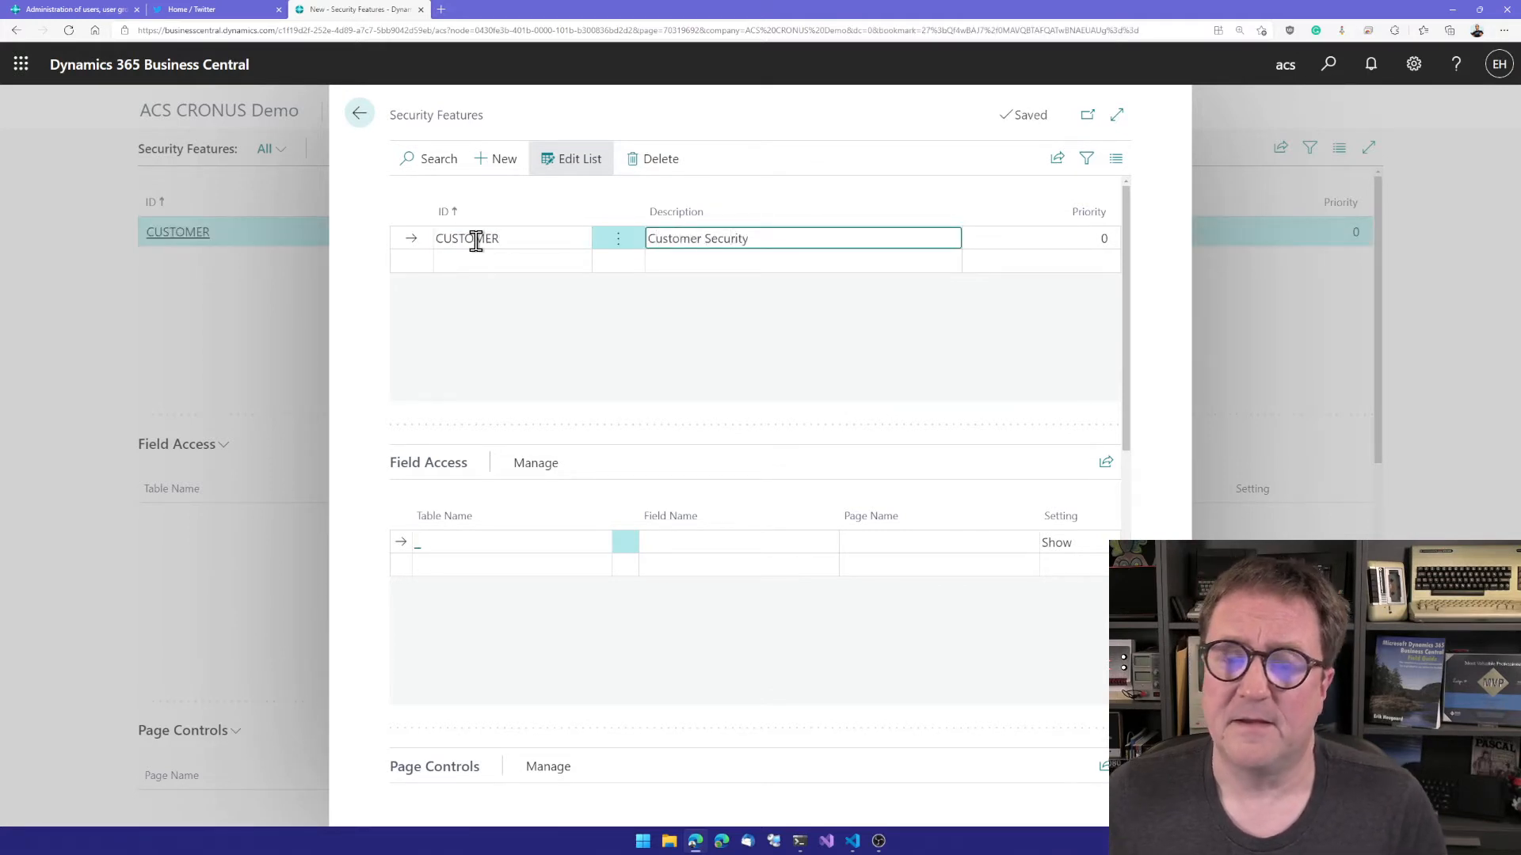
key(Tab)
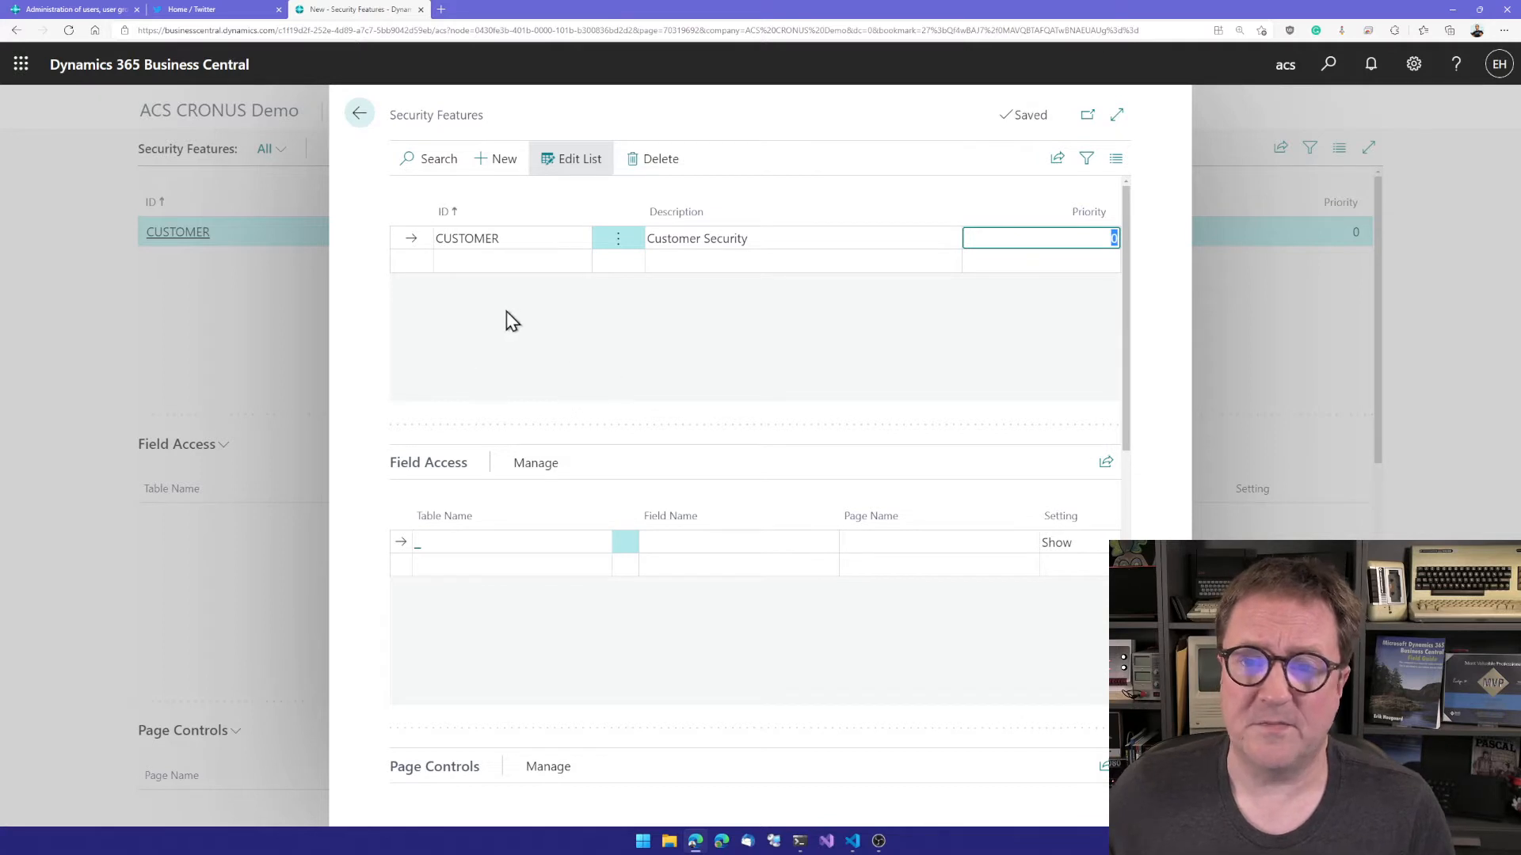
Step: Add a Field Access line for the Customer table's Name field with the setting ReadOnly
scroll(505, 526, down, 2)
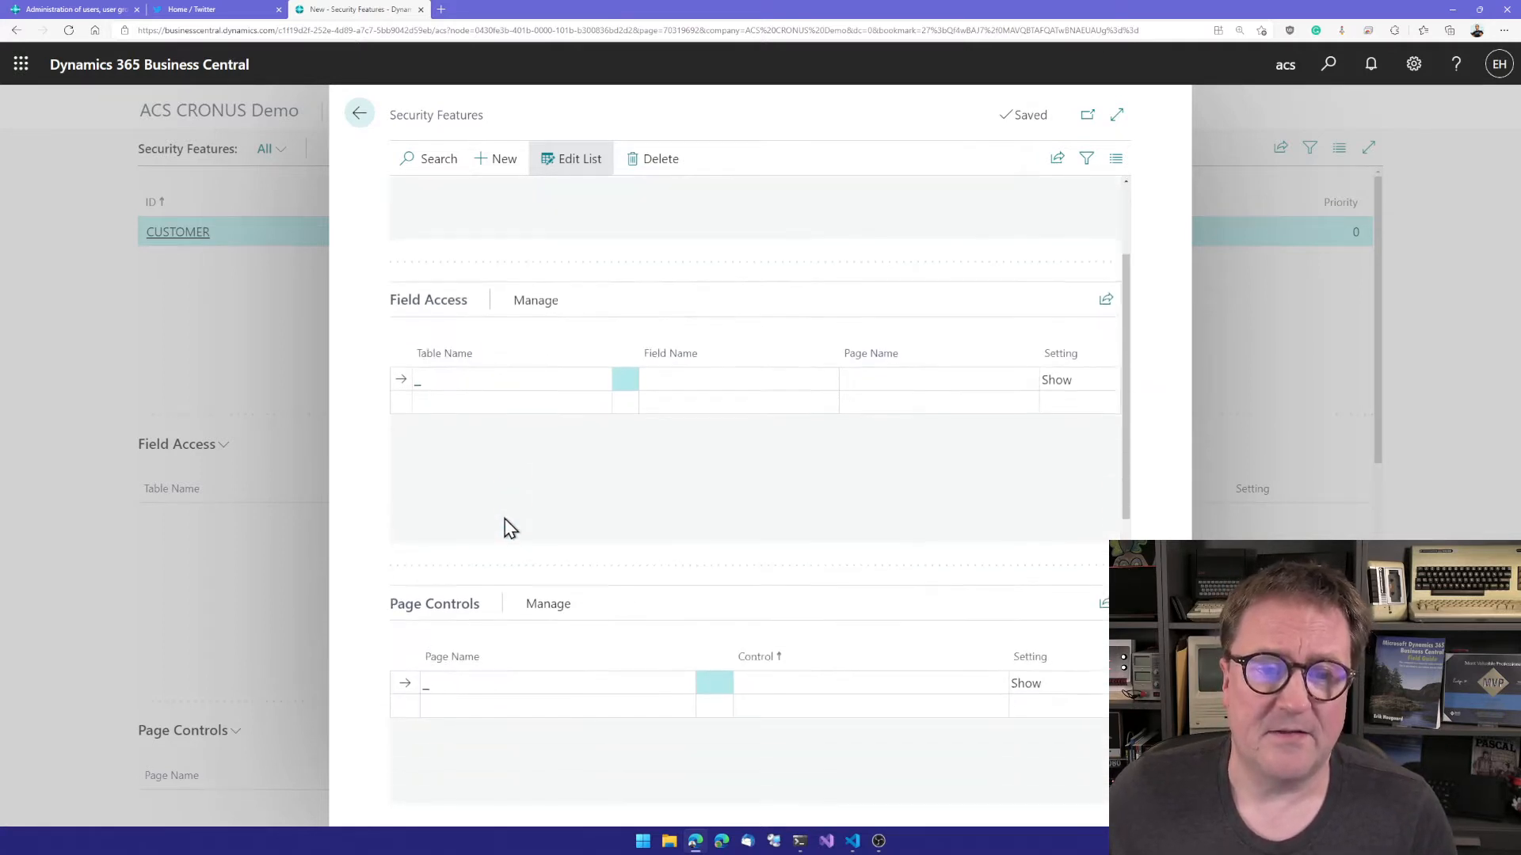
scroll(508, 527, down, 1)
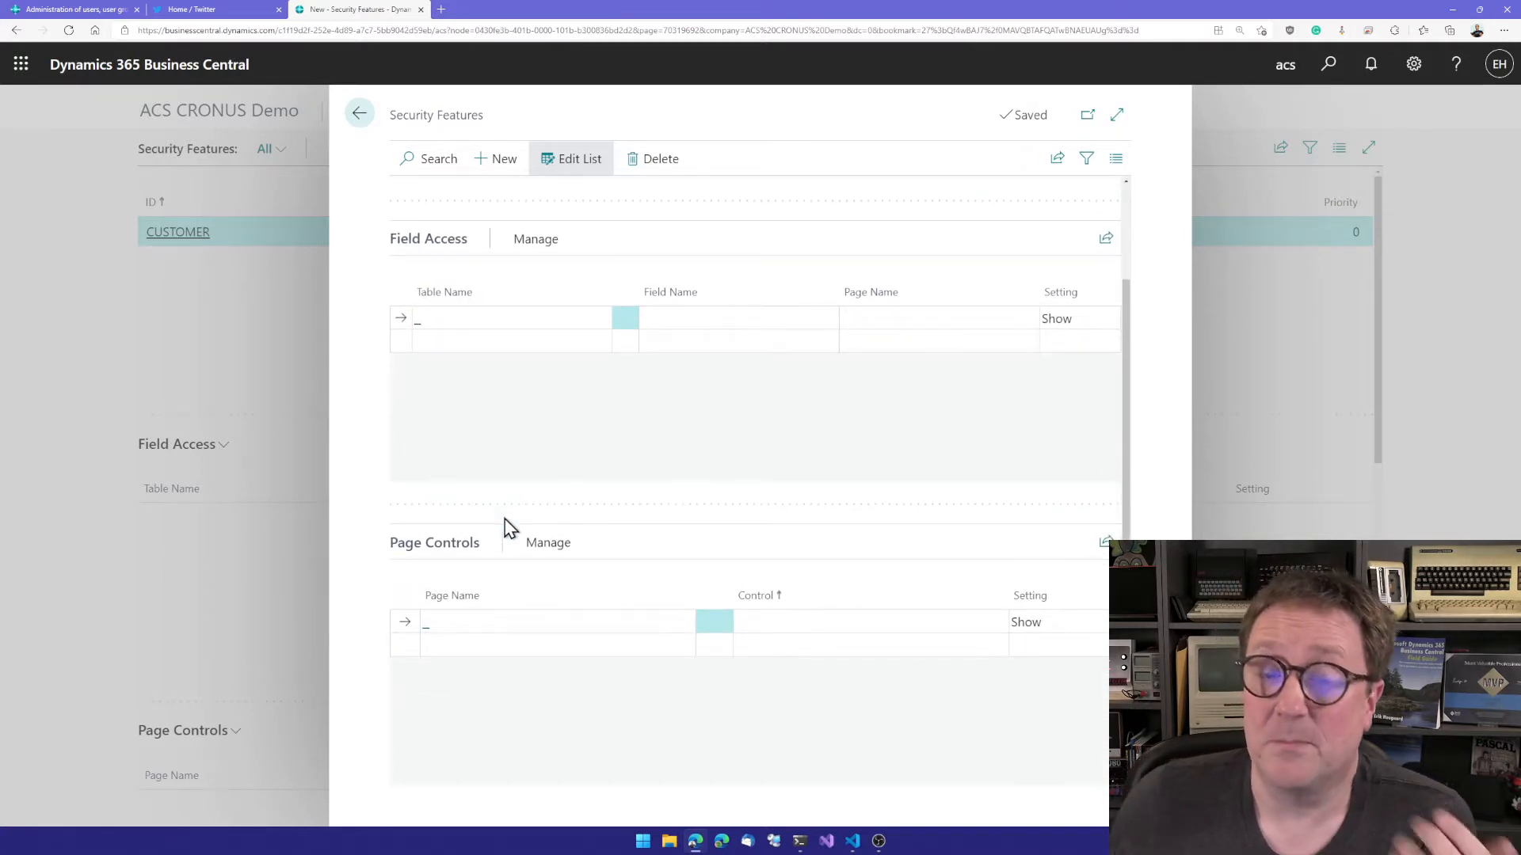
click(446, 320)
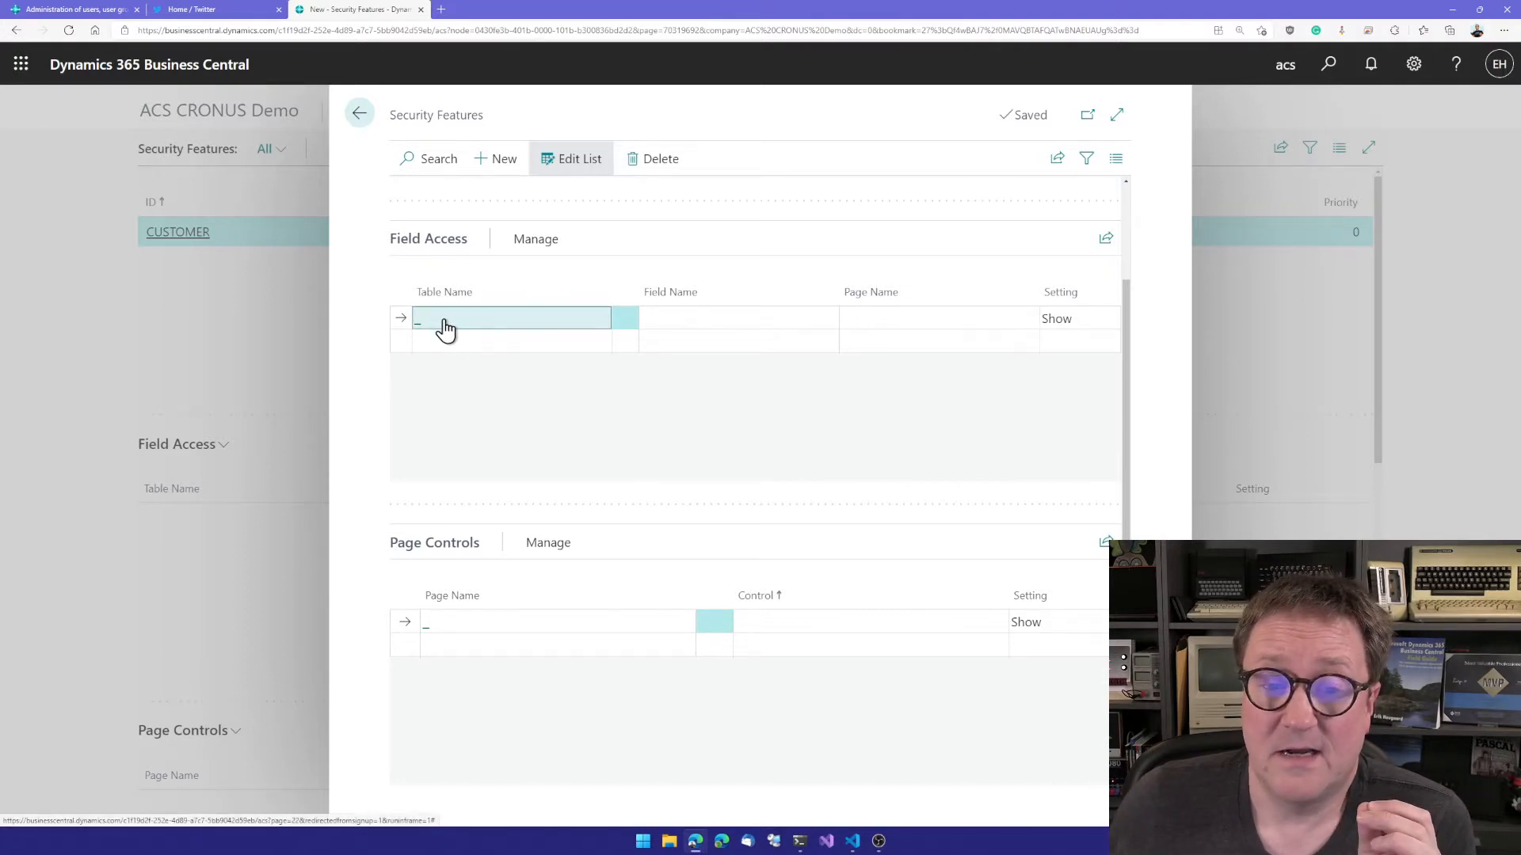
scroll(539, 566, down, 1)
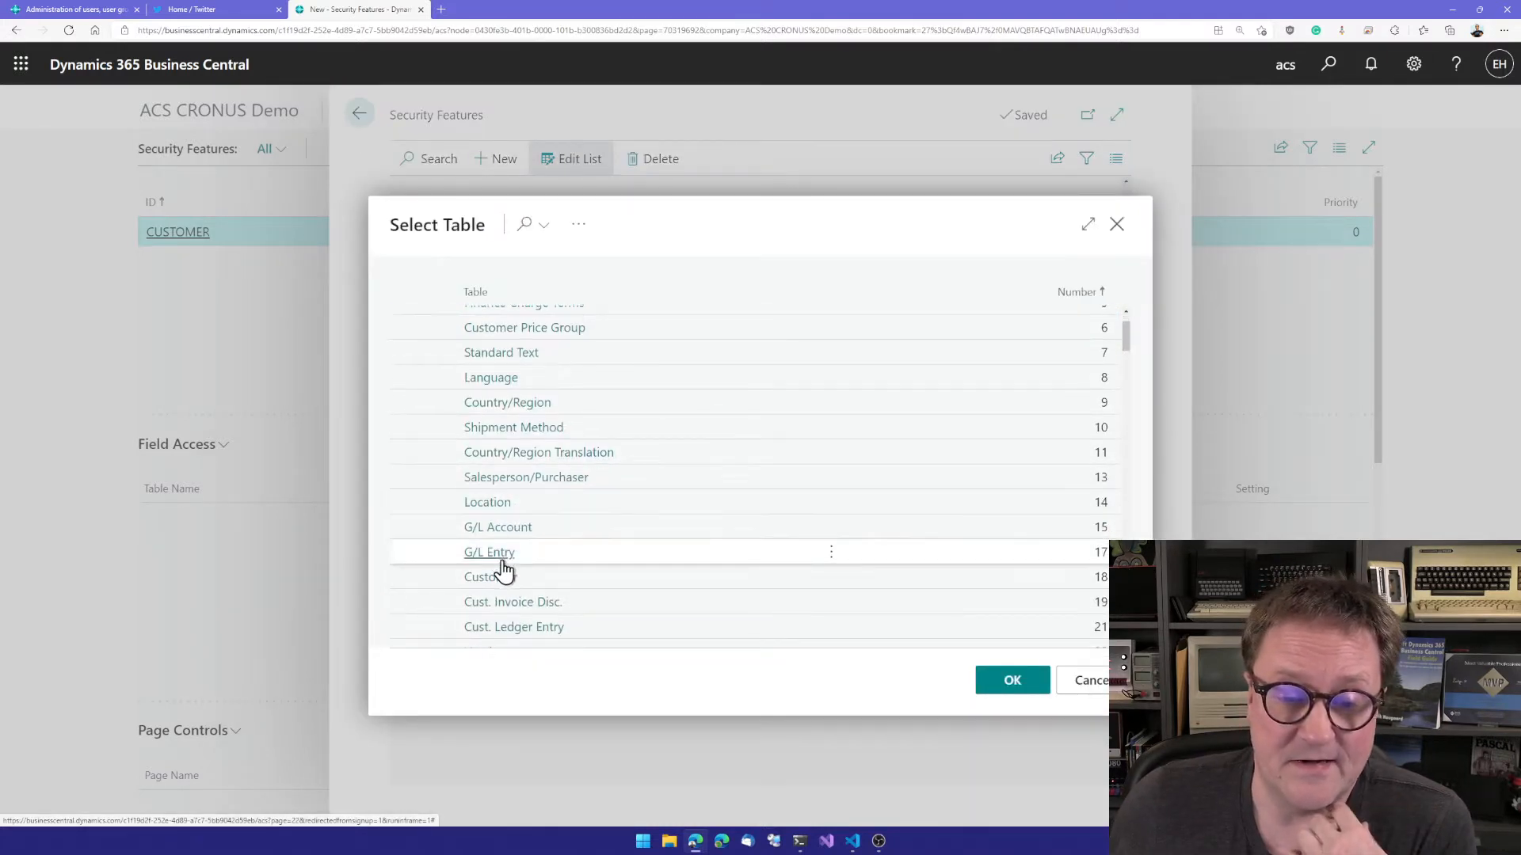
click(502, 578)
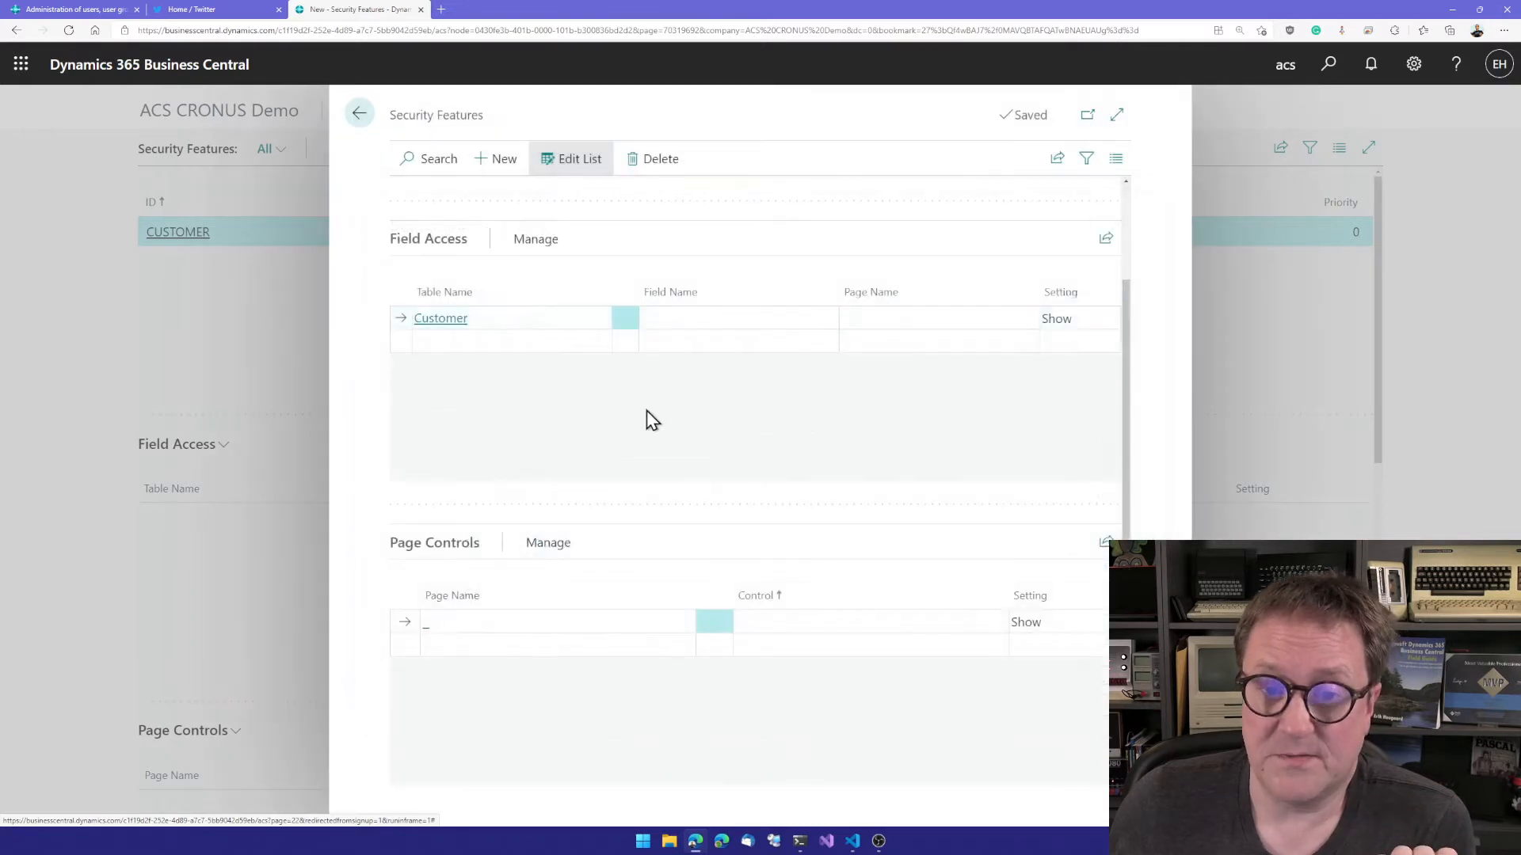
click(815, 319)
click(826, 325)
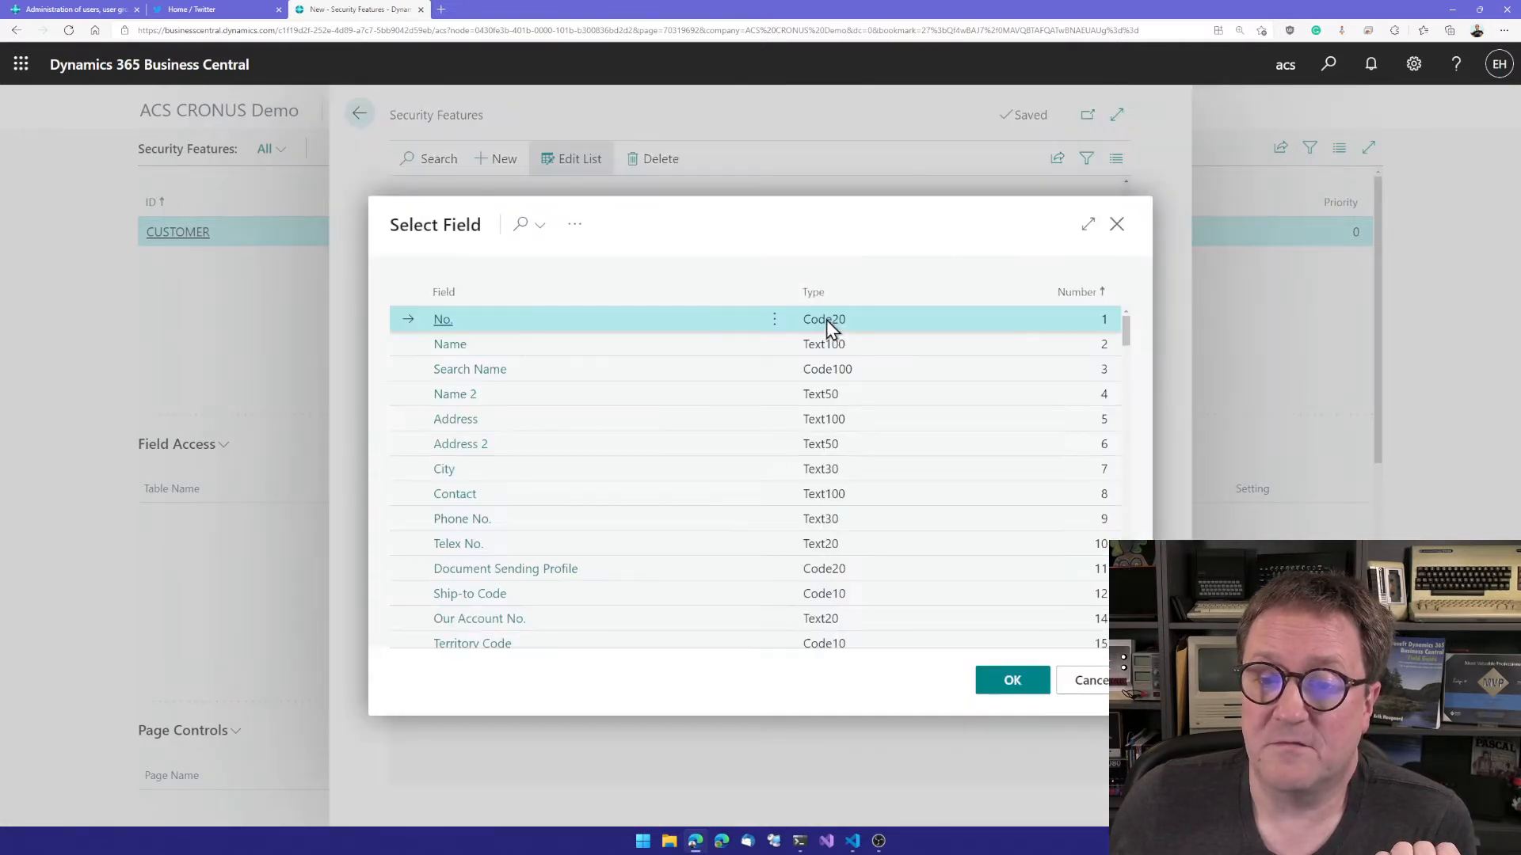
click(449, 345)
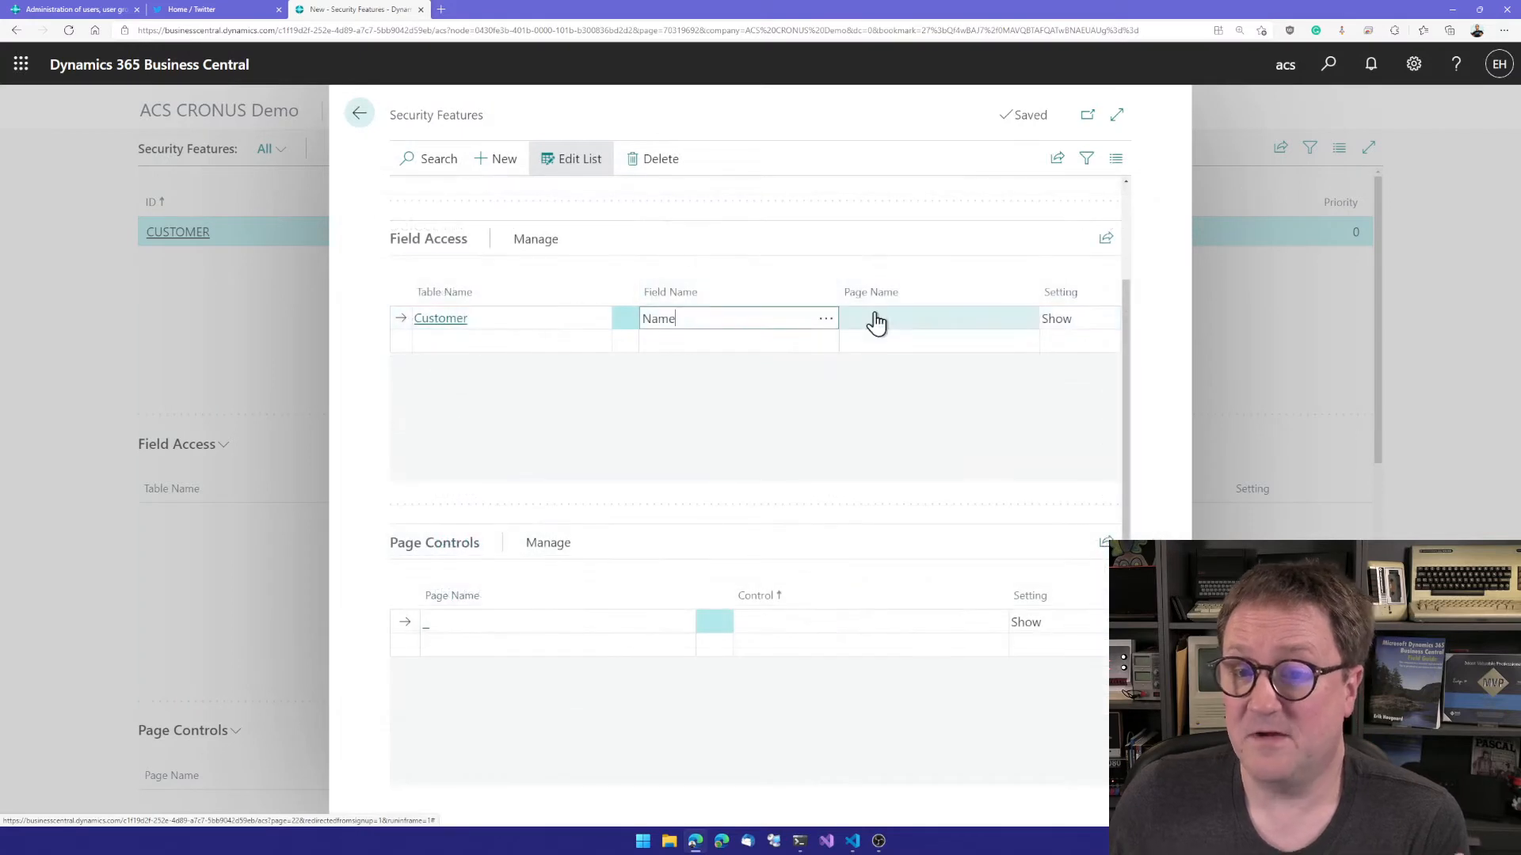
click(1059, 320)
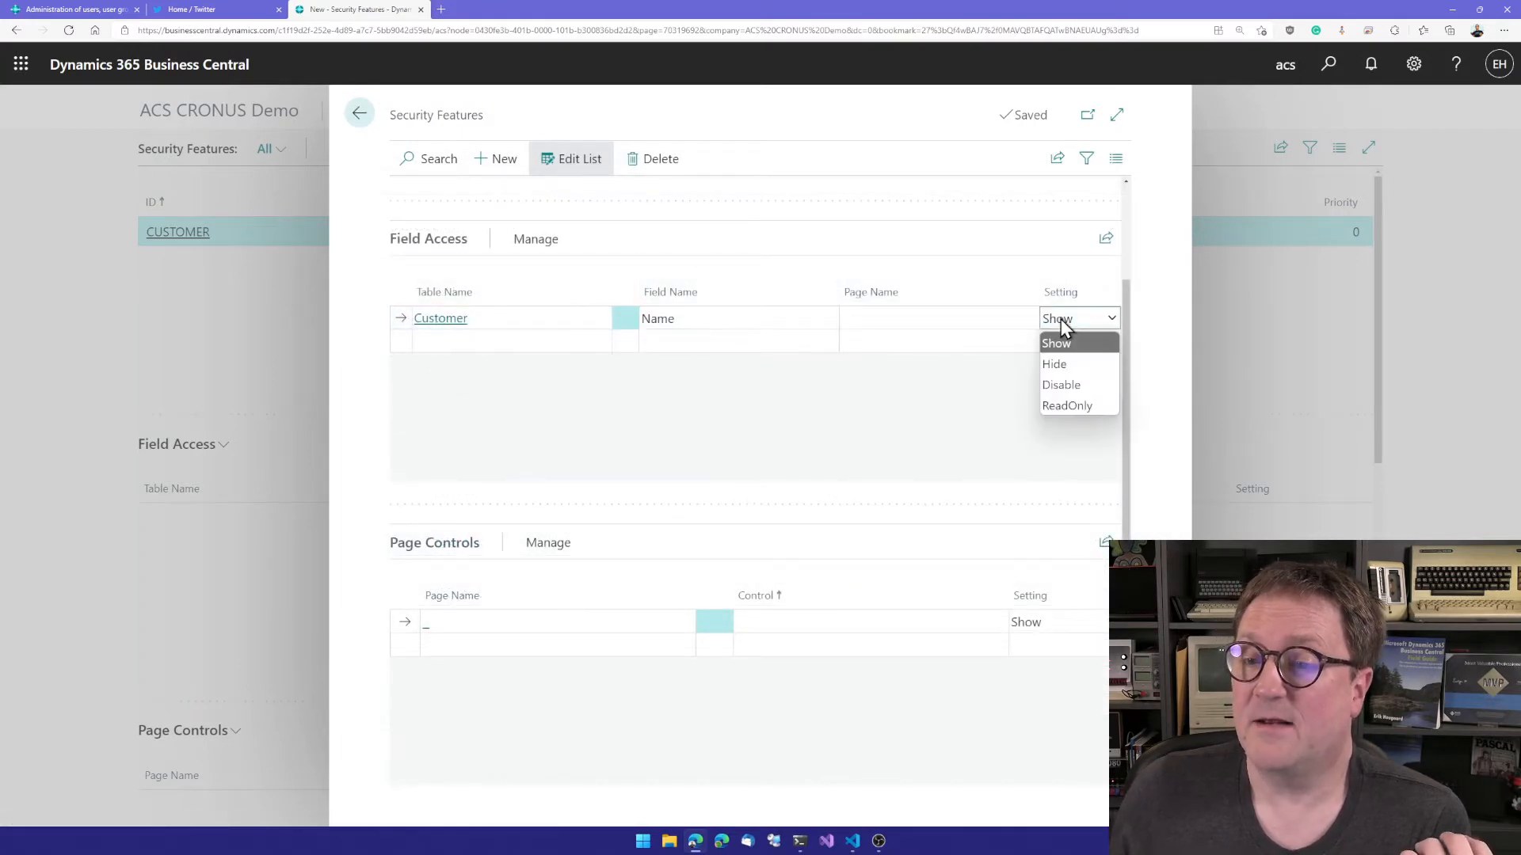
click(1069, 406)
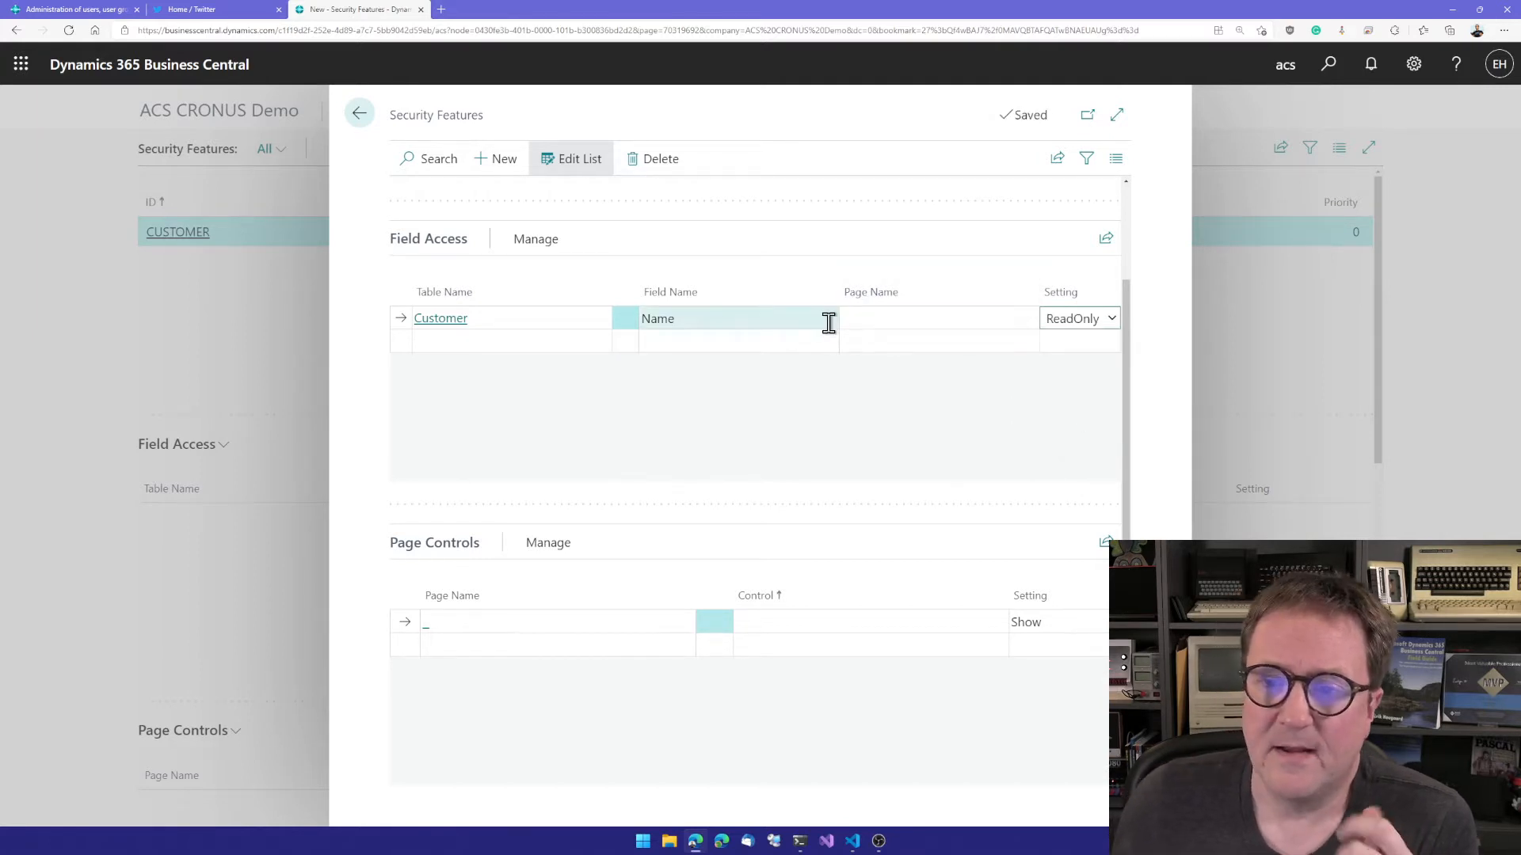
Step: Add a second Field Access line for the Customer table's Address field with the setting Disable
click(463, 341)
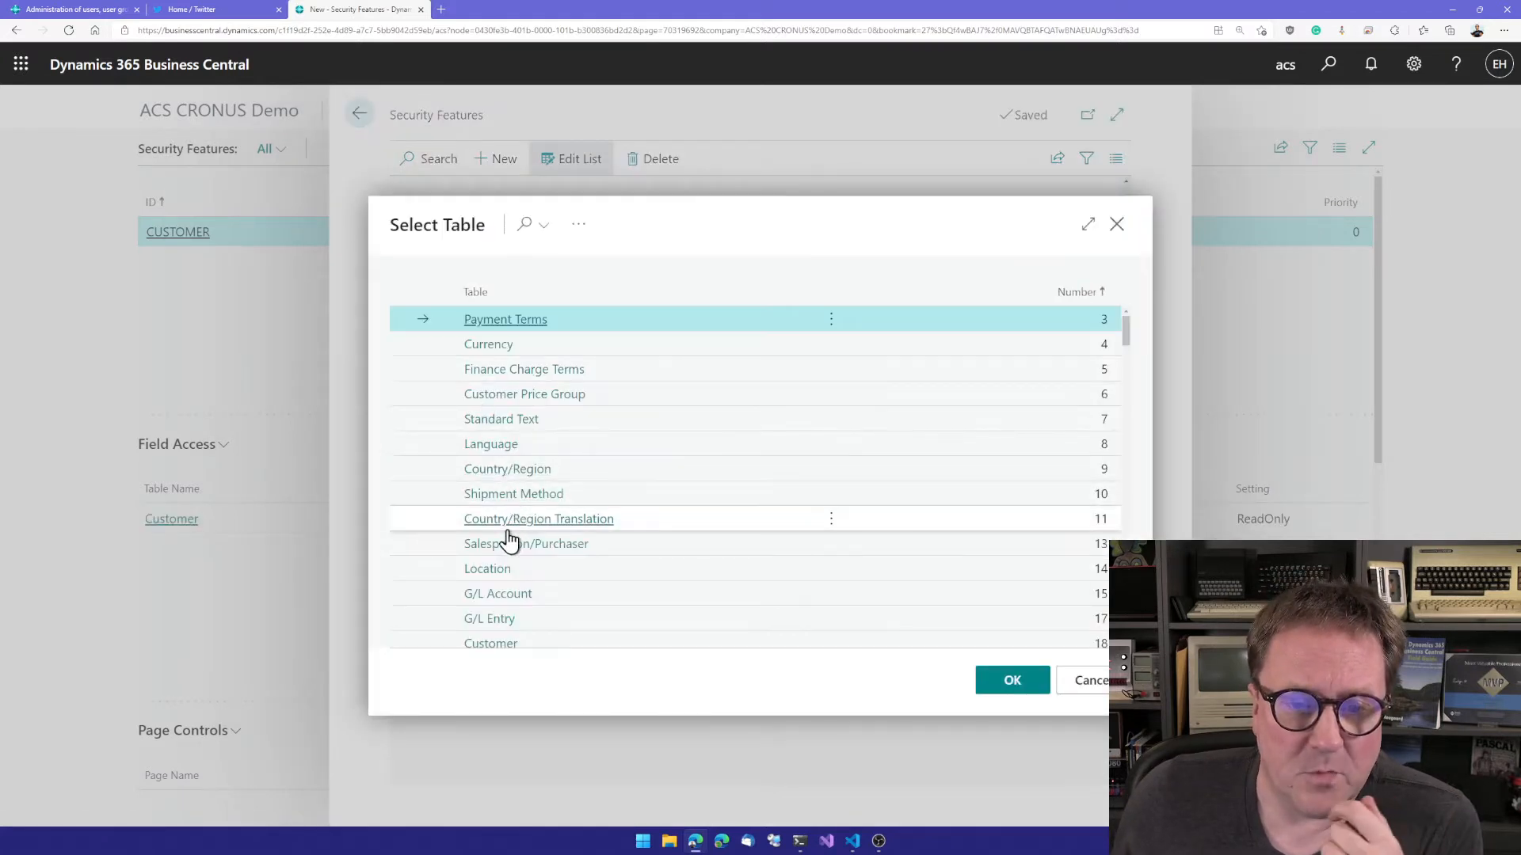
click(492, 643)
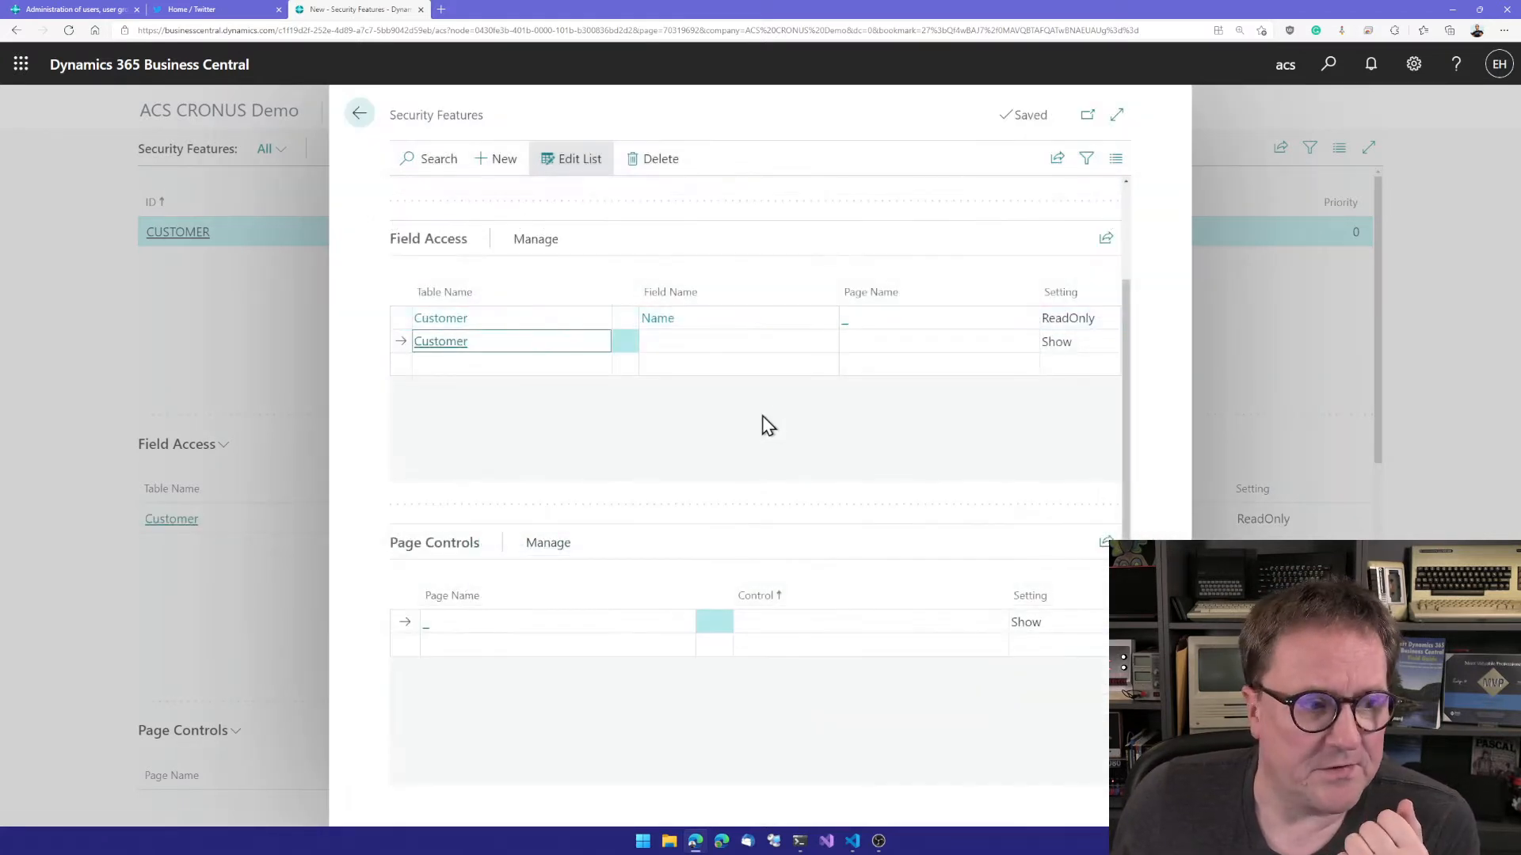
click(677, 342)
click(824, 341)
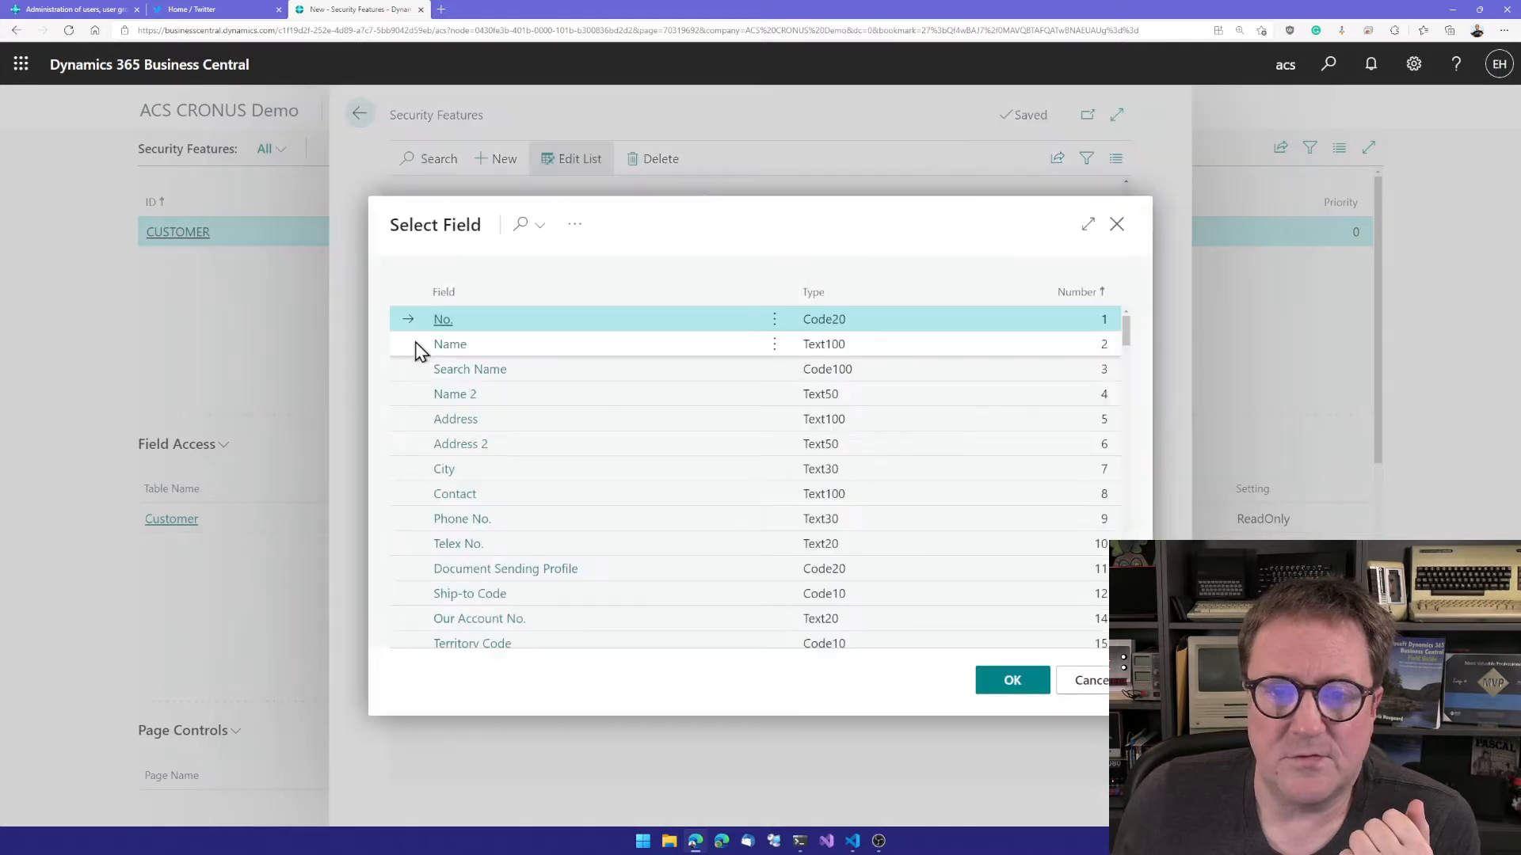
double_click(459, 419)
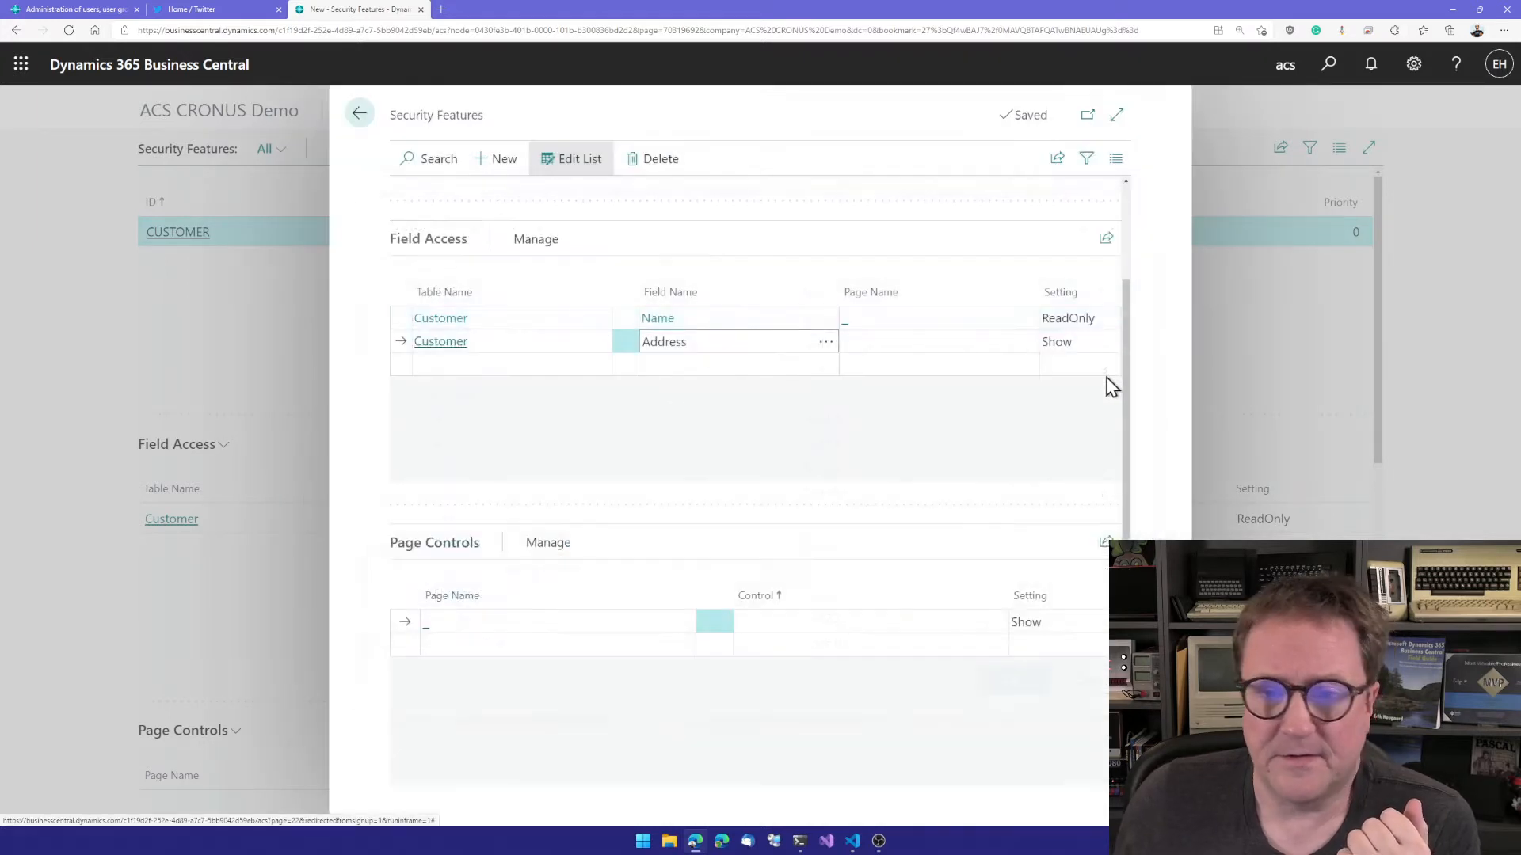
click(1077, 342)
click(1065, 408)
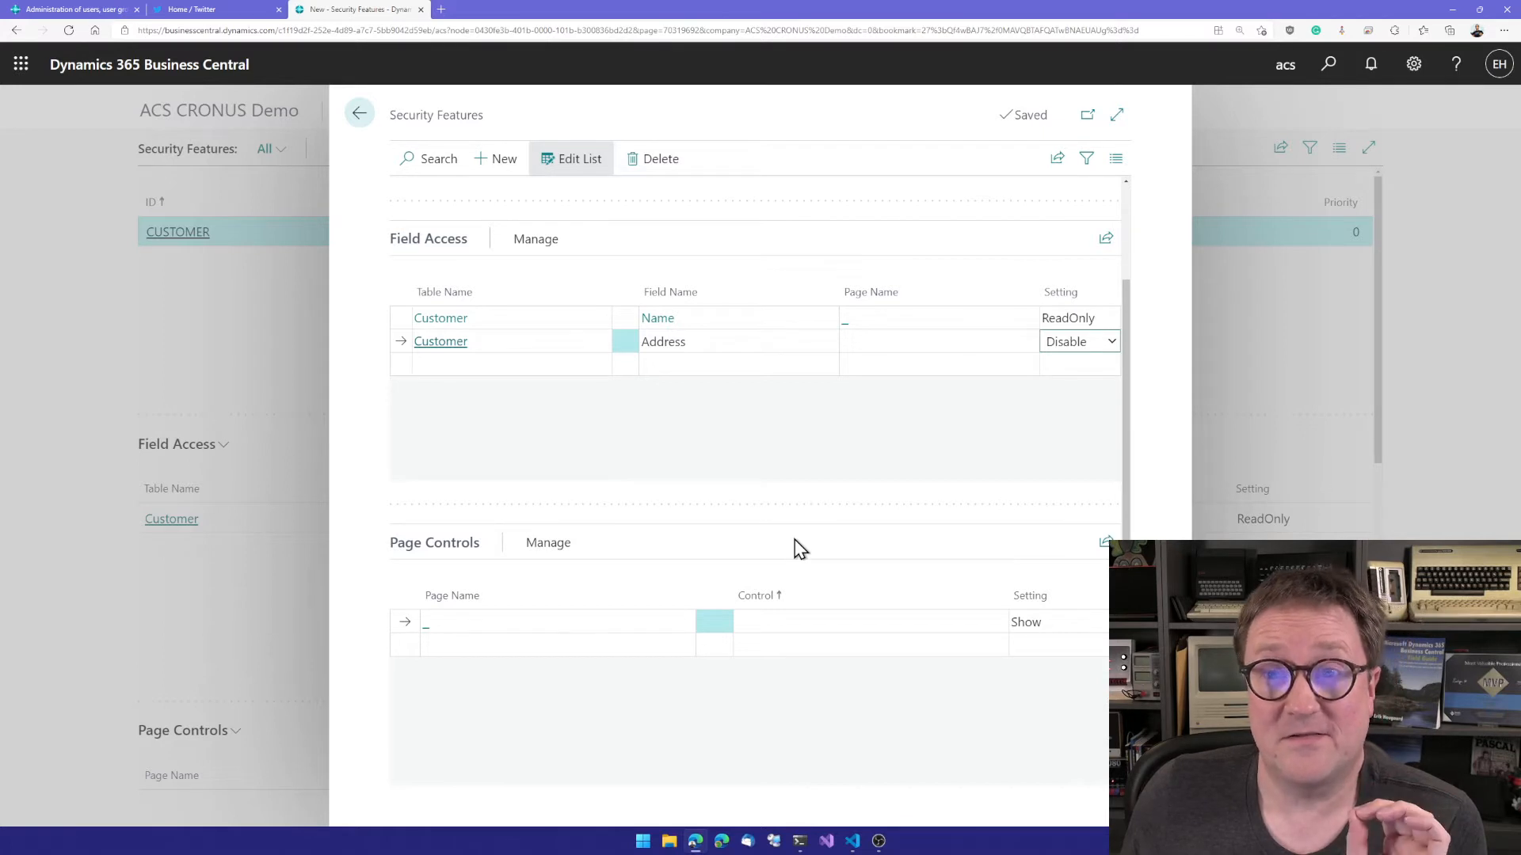
Step: Start a Page Controls line for the Customer Card page
scroll(798, 546, down, 3)
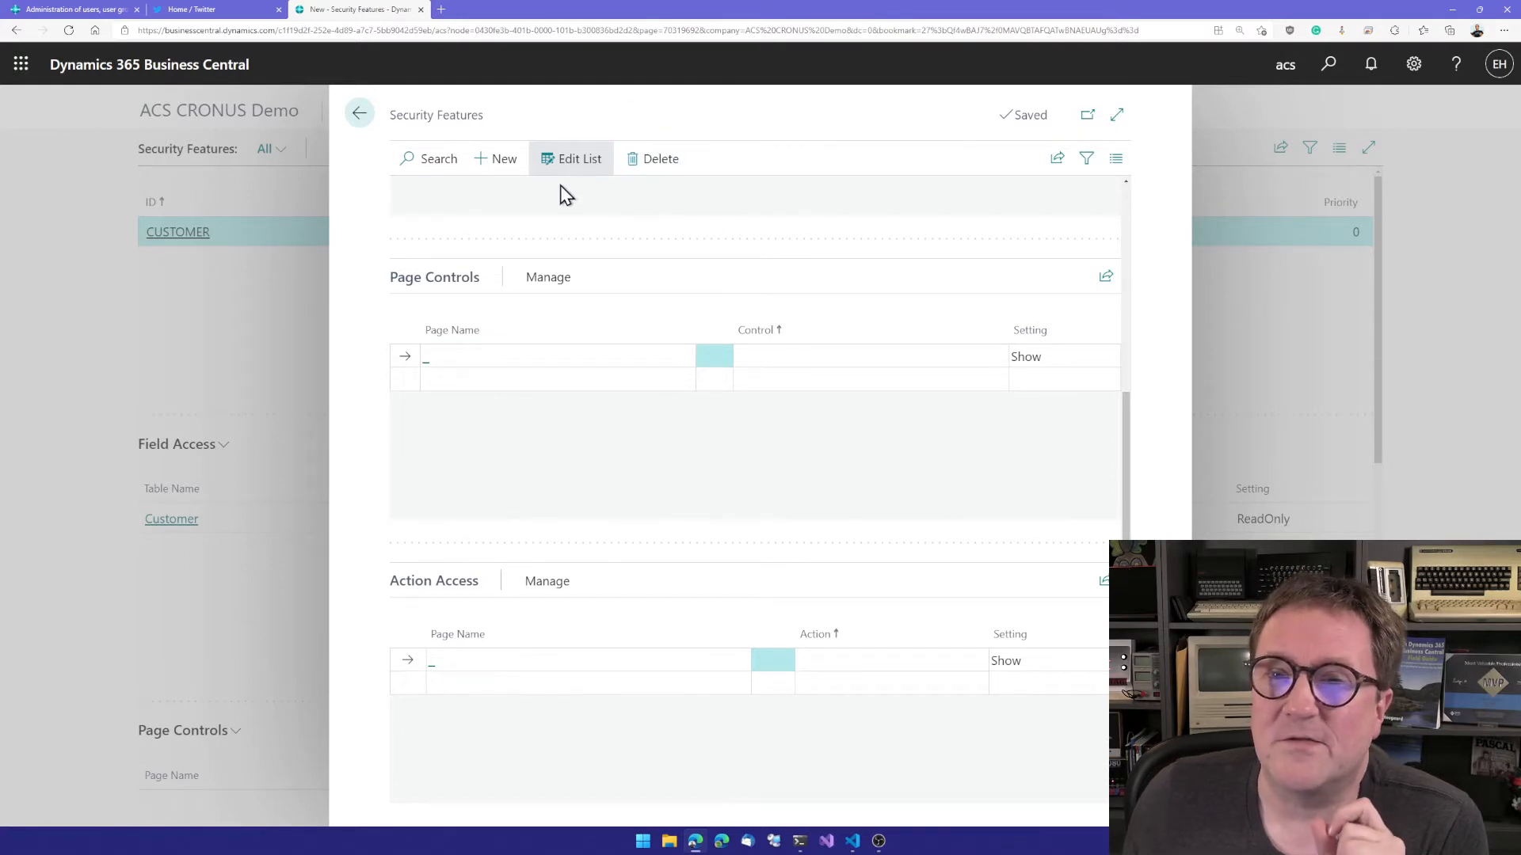
click(422, 360)
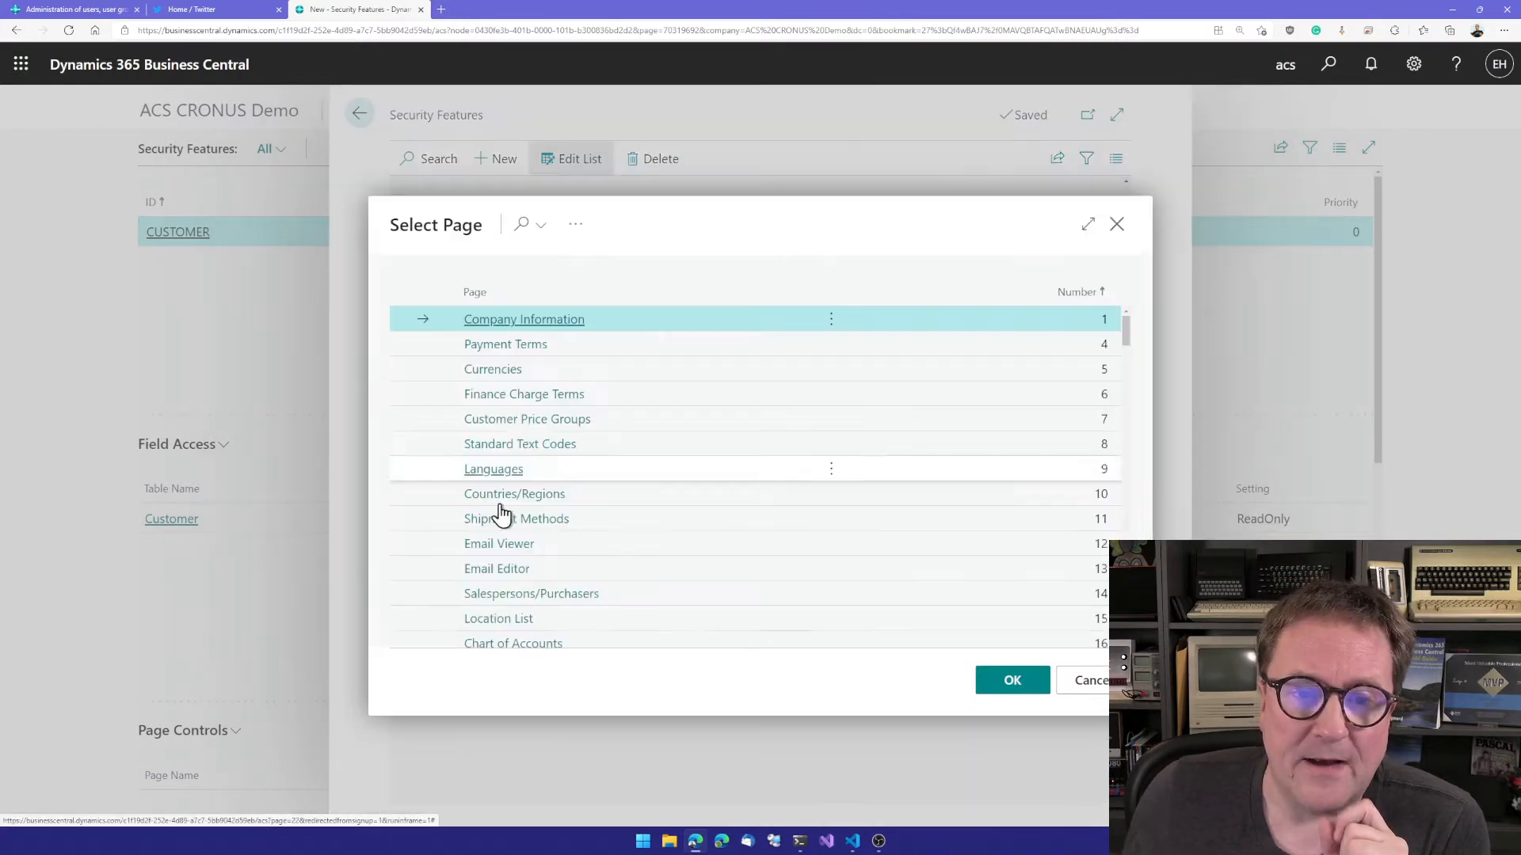
scroll(503, 450, down, 2)
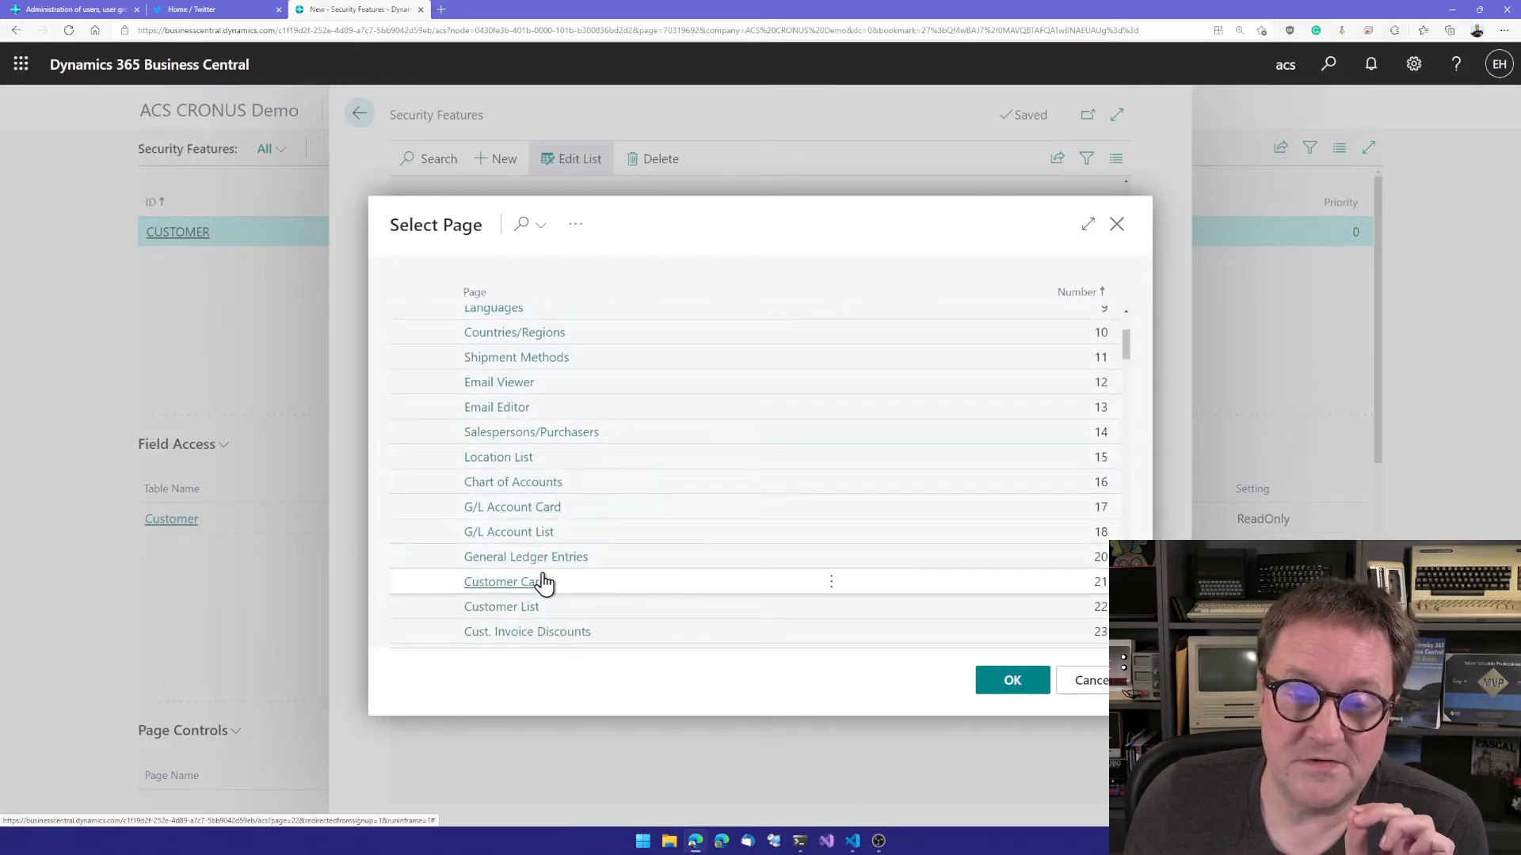
click(507, 582)
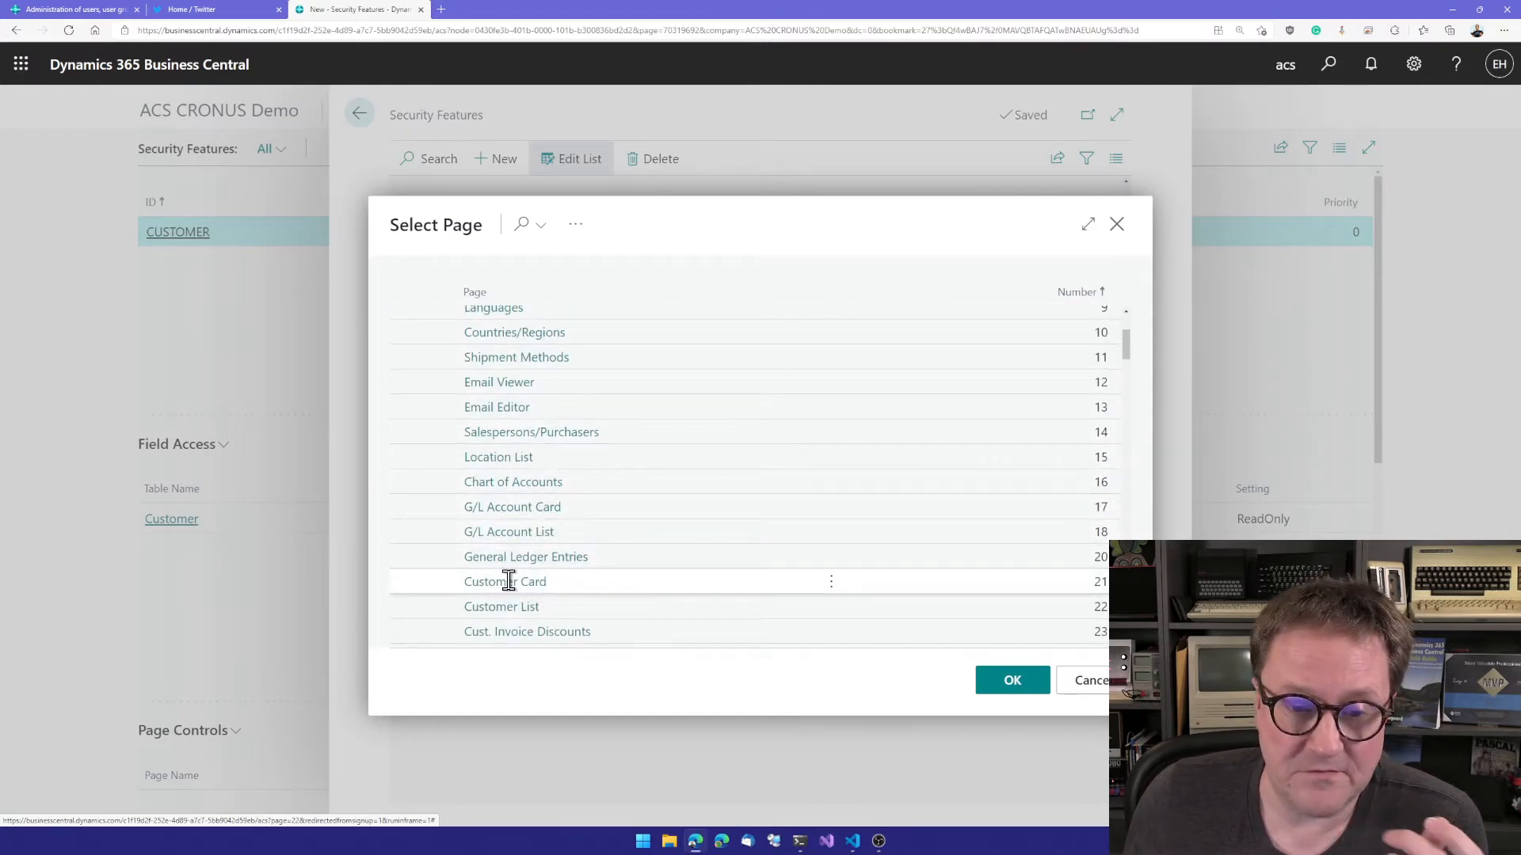
Step: Sort the Customer Card's control list ascending by name and choose Balance Due as the control for the Page Controls line
click(893, 360)
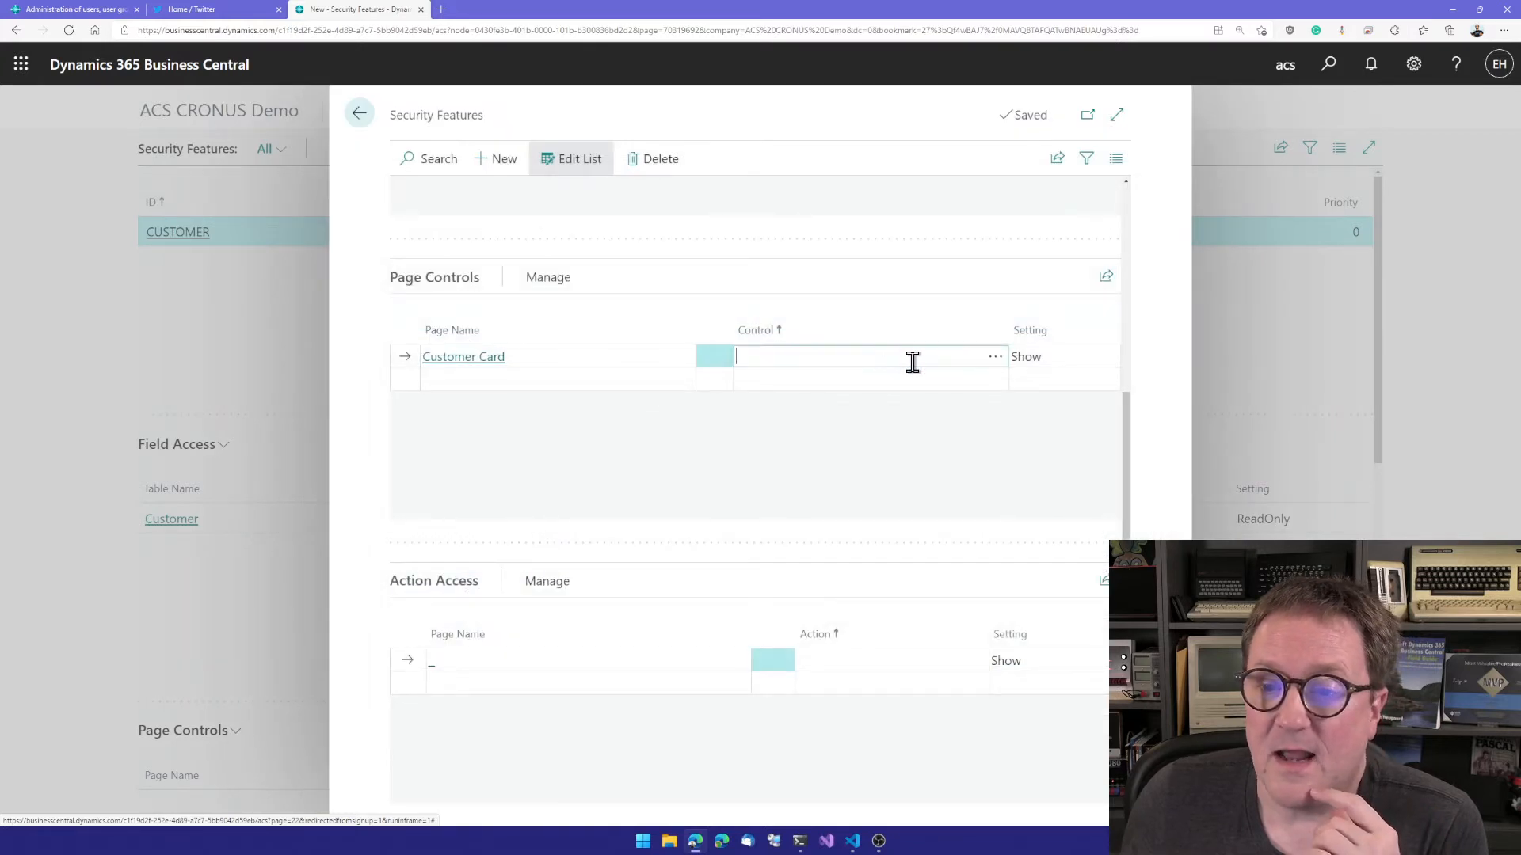
click(992, 362)
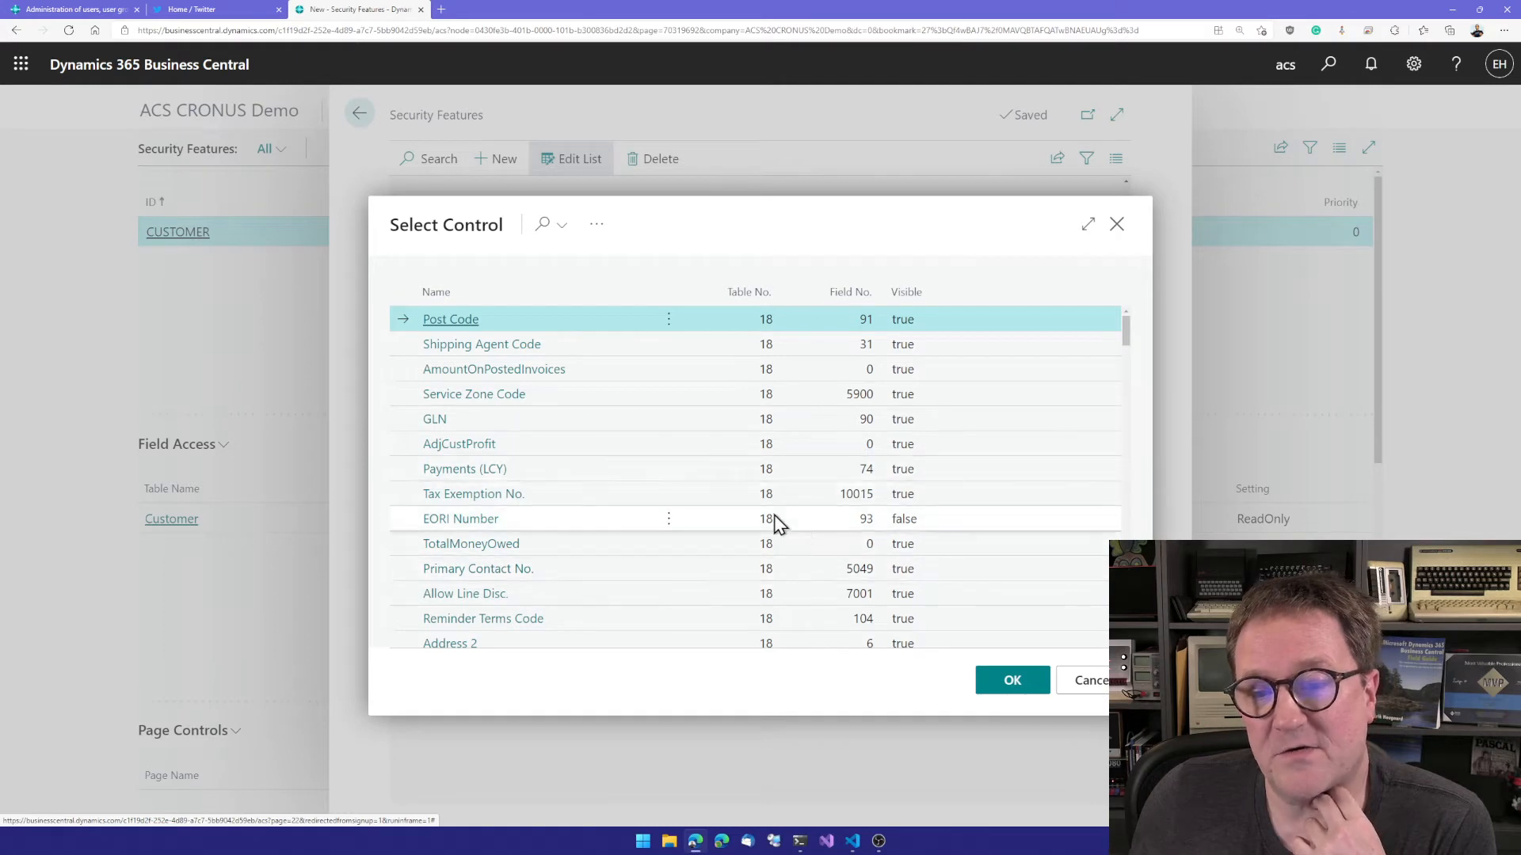
scroll(739, 503, down, 3)
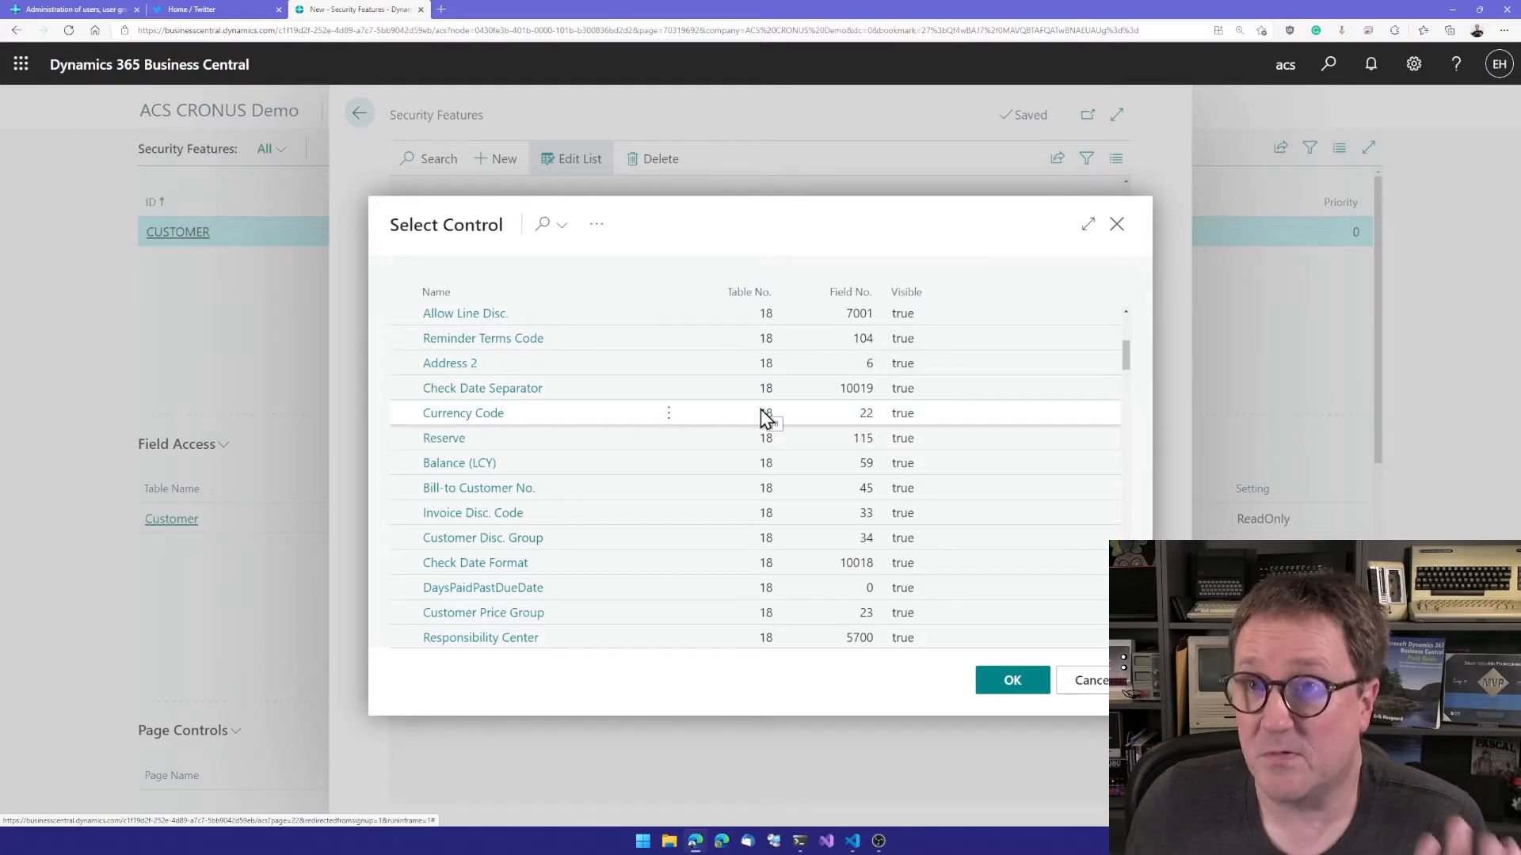
click(452, 287)
click(582, 324)
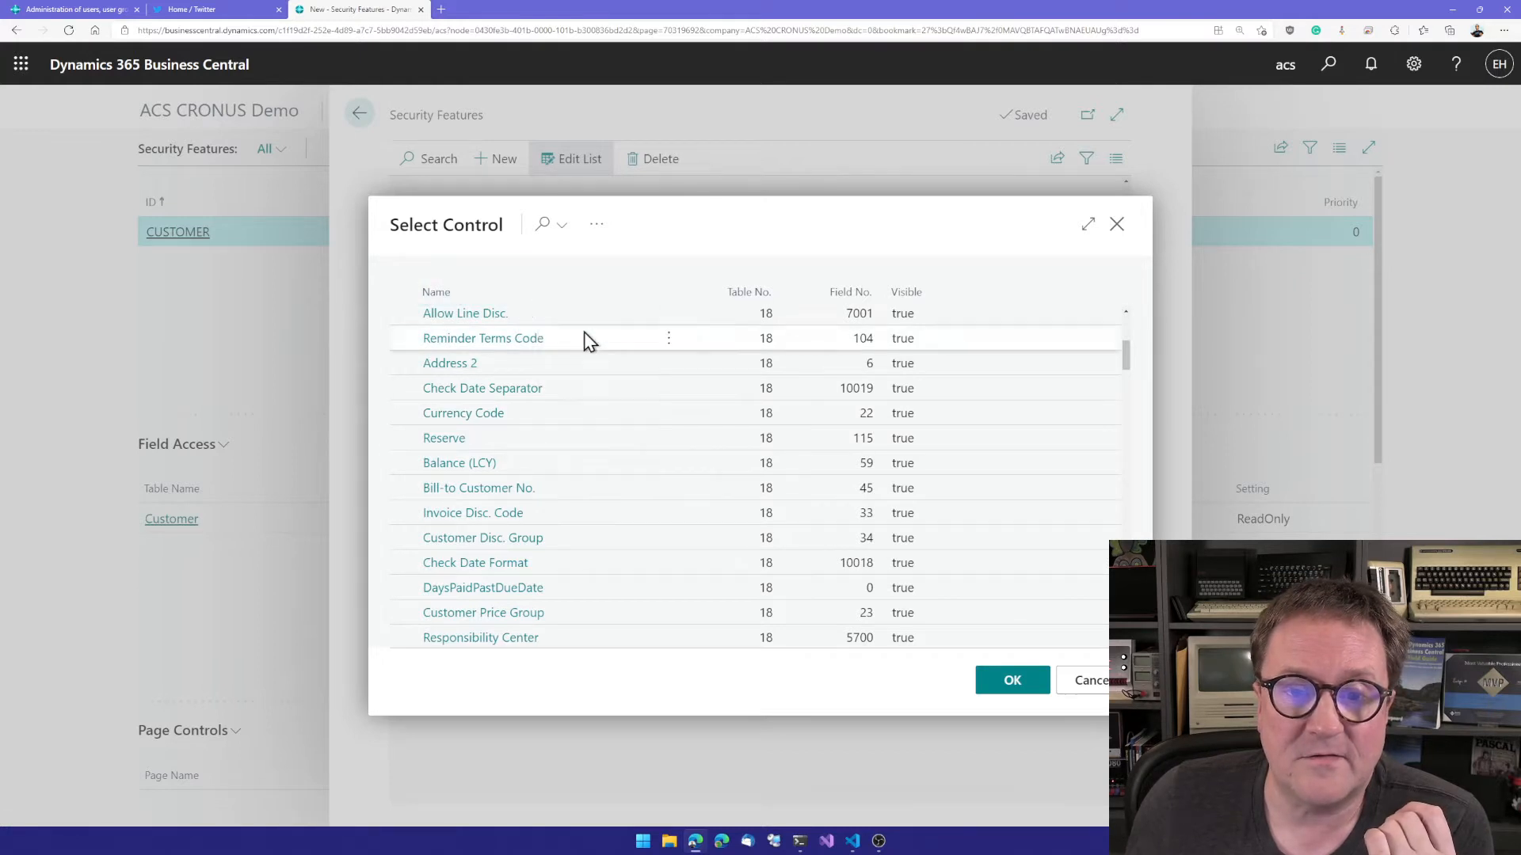
scroll(524, 504, up, 2)
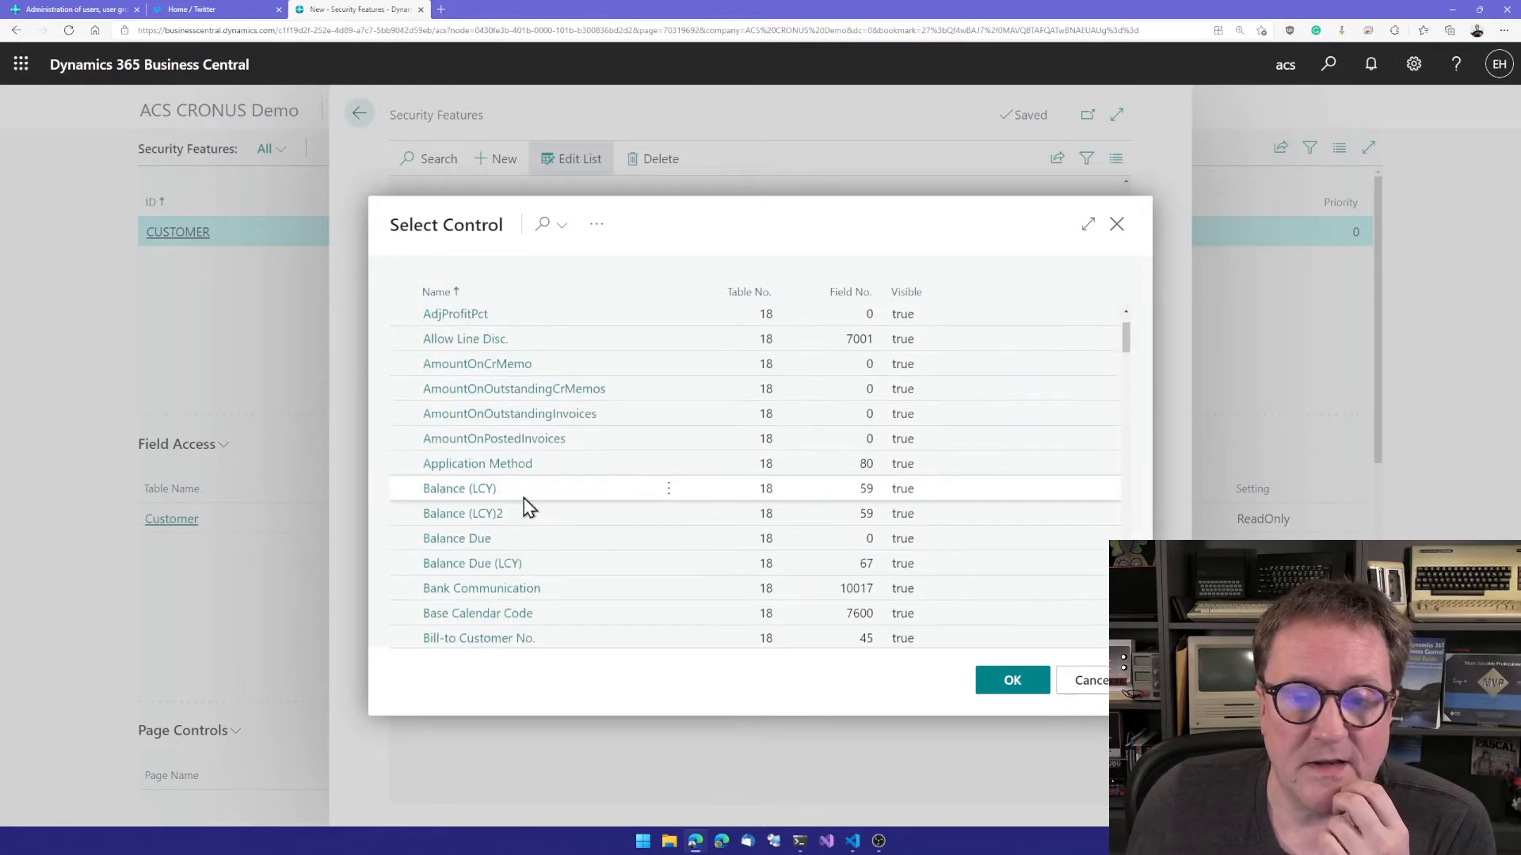
click(524, 496)
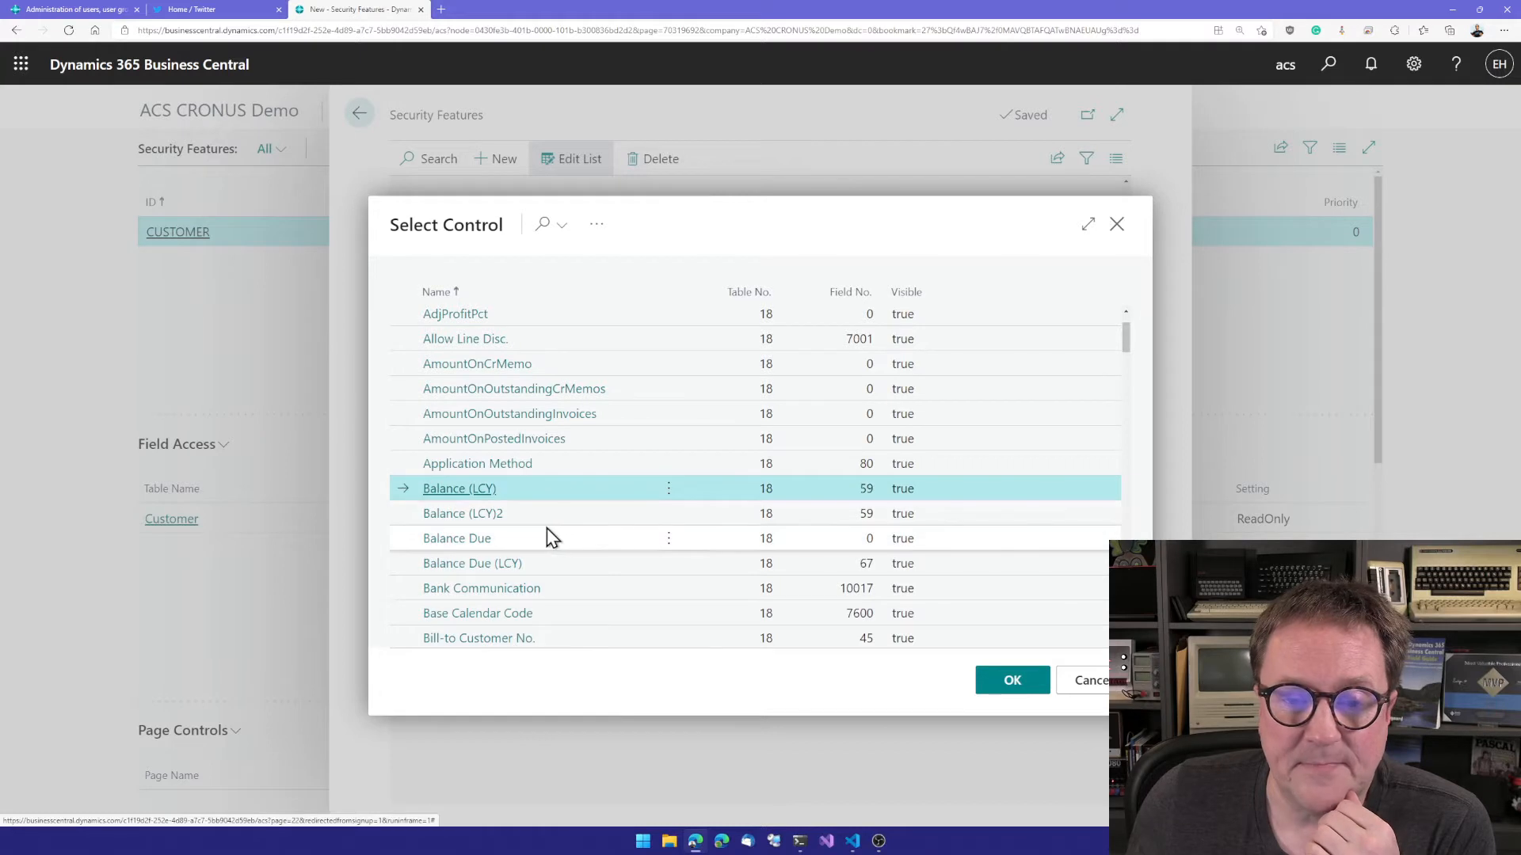
click(626, 538)
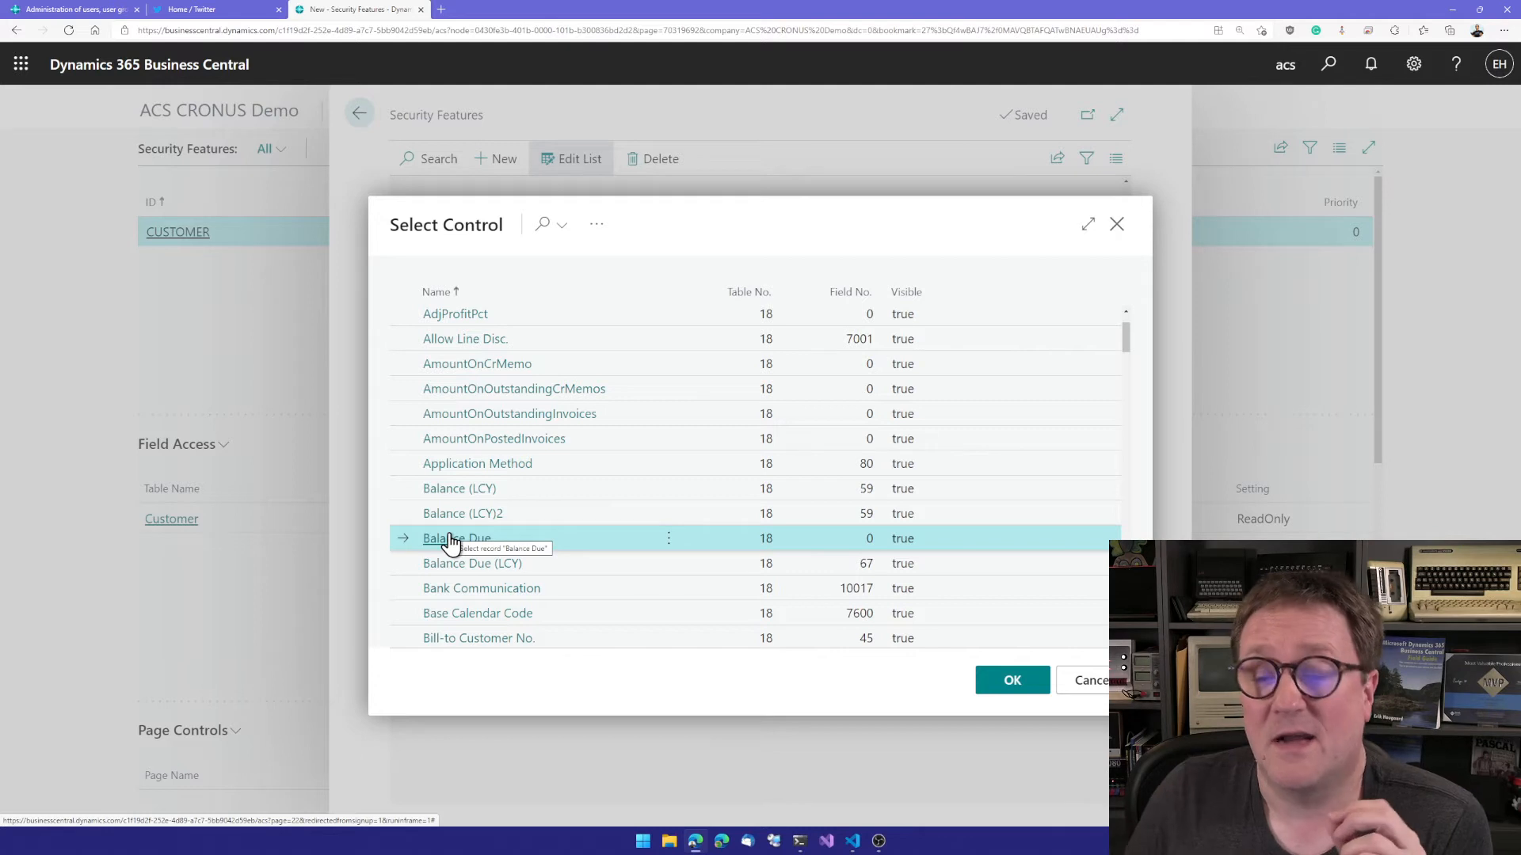
click(1011, 683)
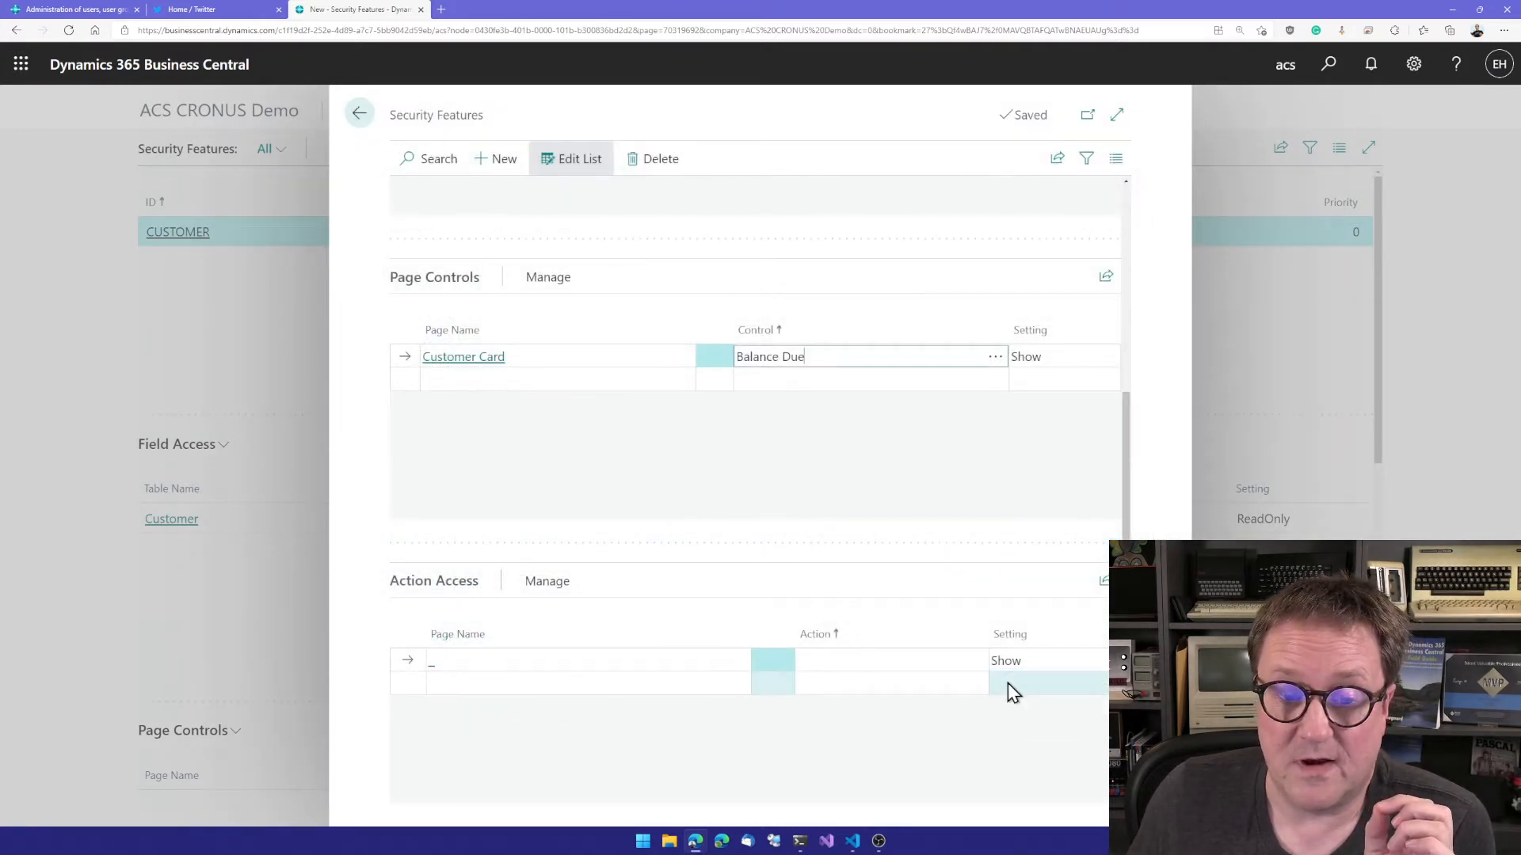
Step: Set the Customer Card's Balance Due page control to Hide
click(1024, 354)
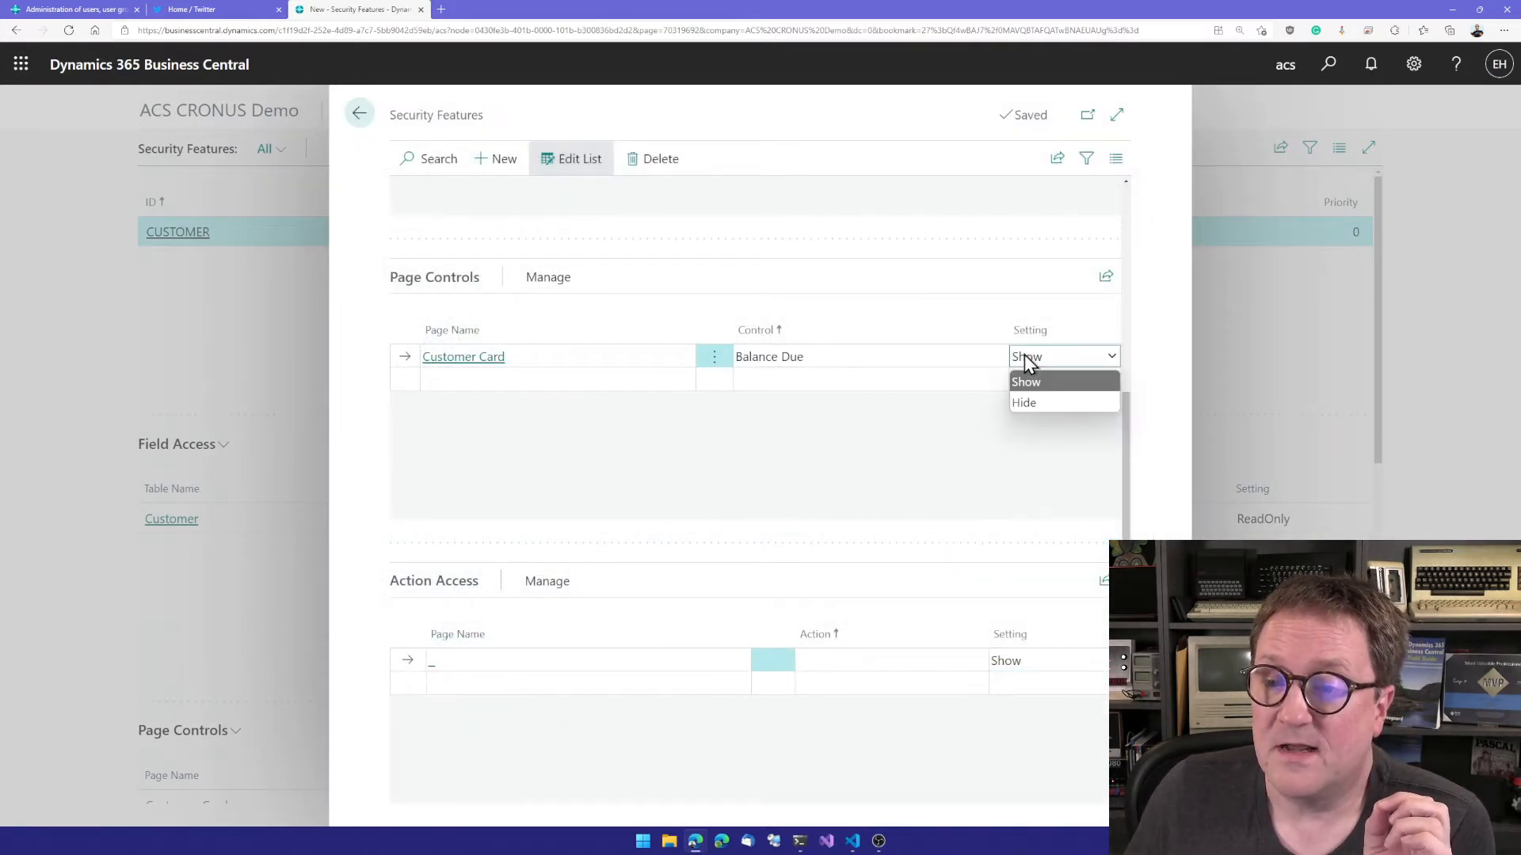
click(1029, 404)
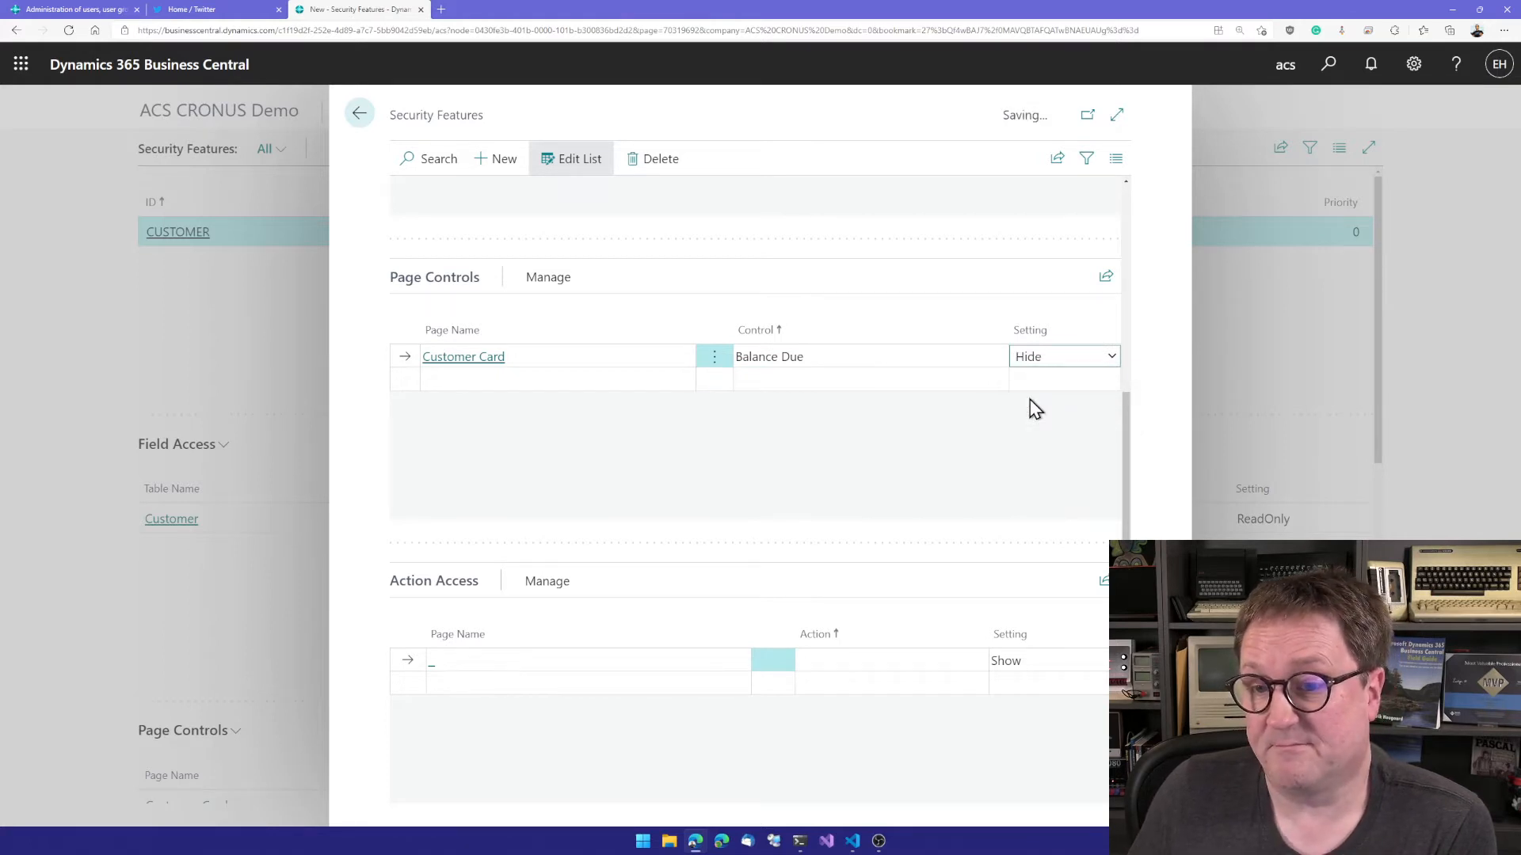
Step: Start an Action Access line for the Customer Card page
scroll(824, 465, down, 4)
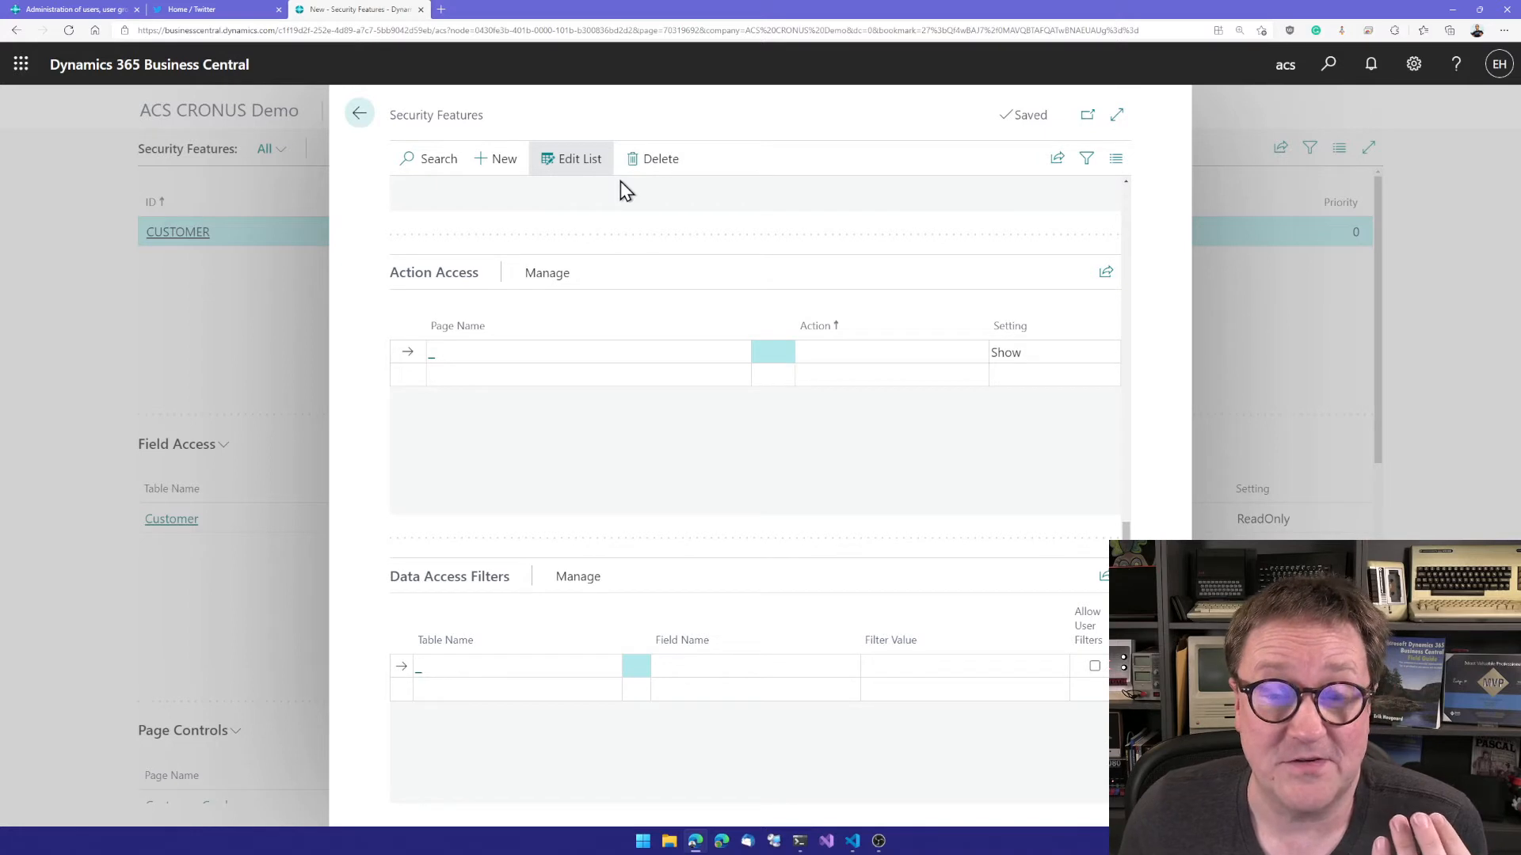
click(440, 356)
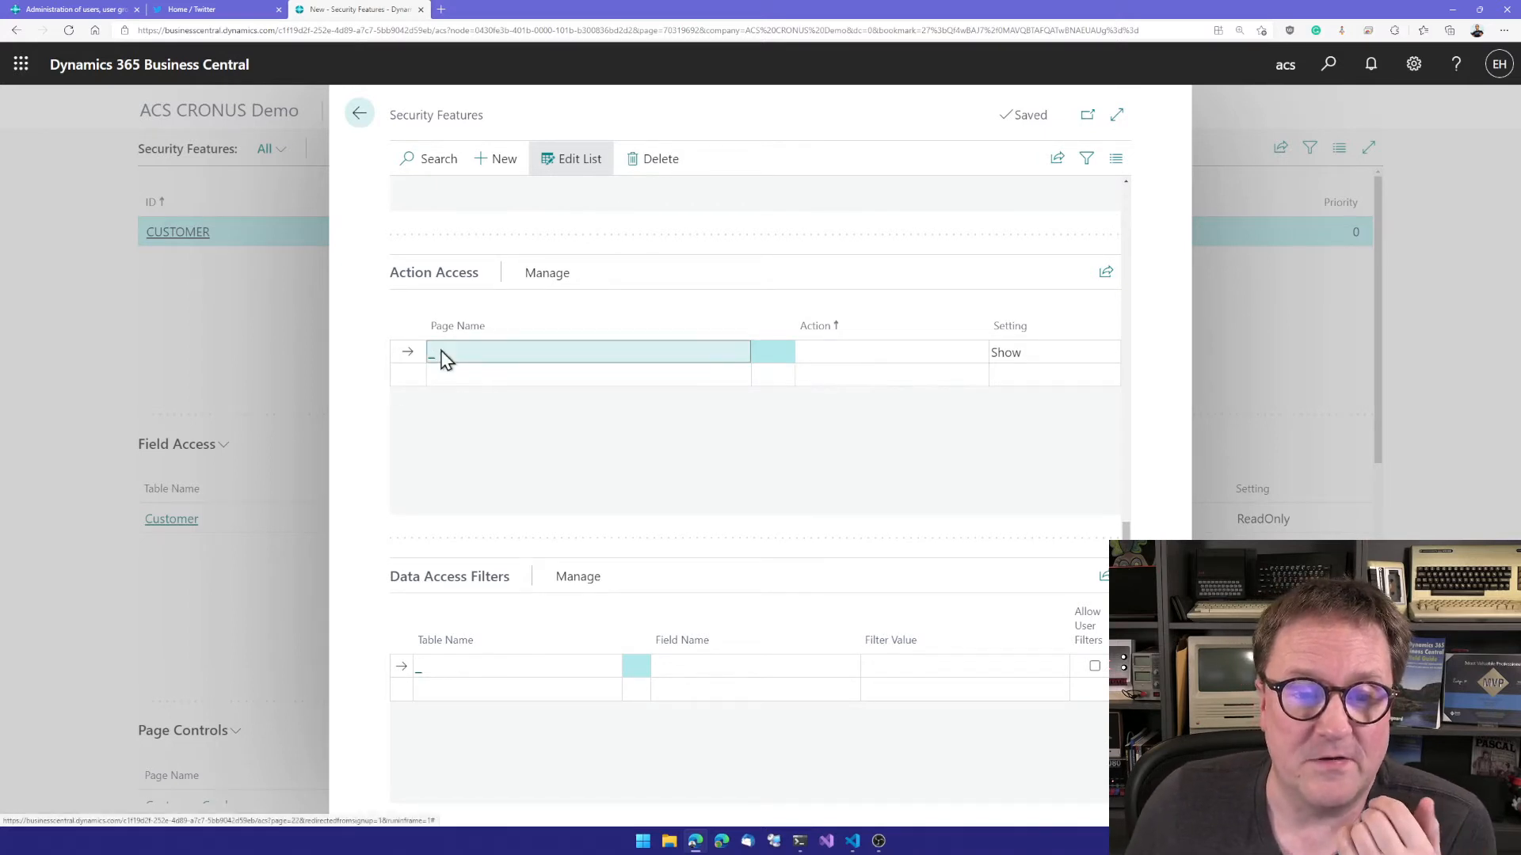
scroll(475, 527, down, 4)
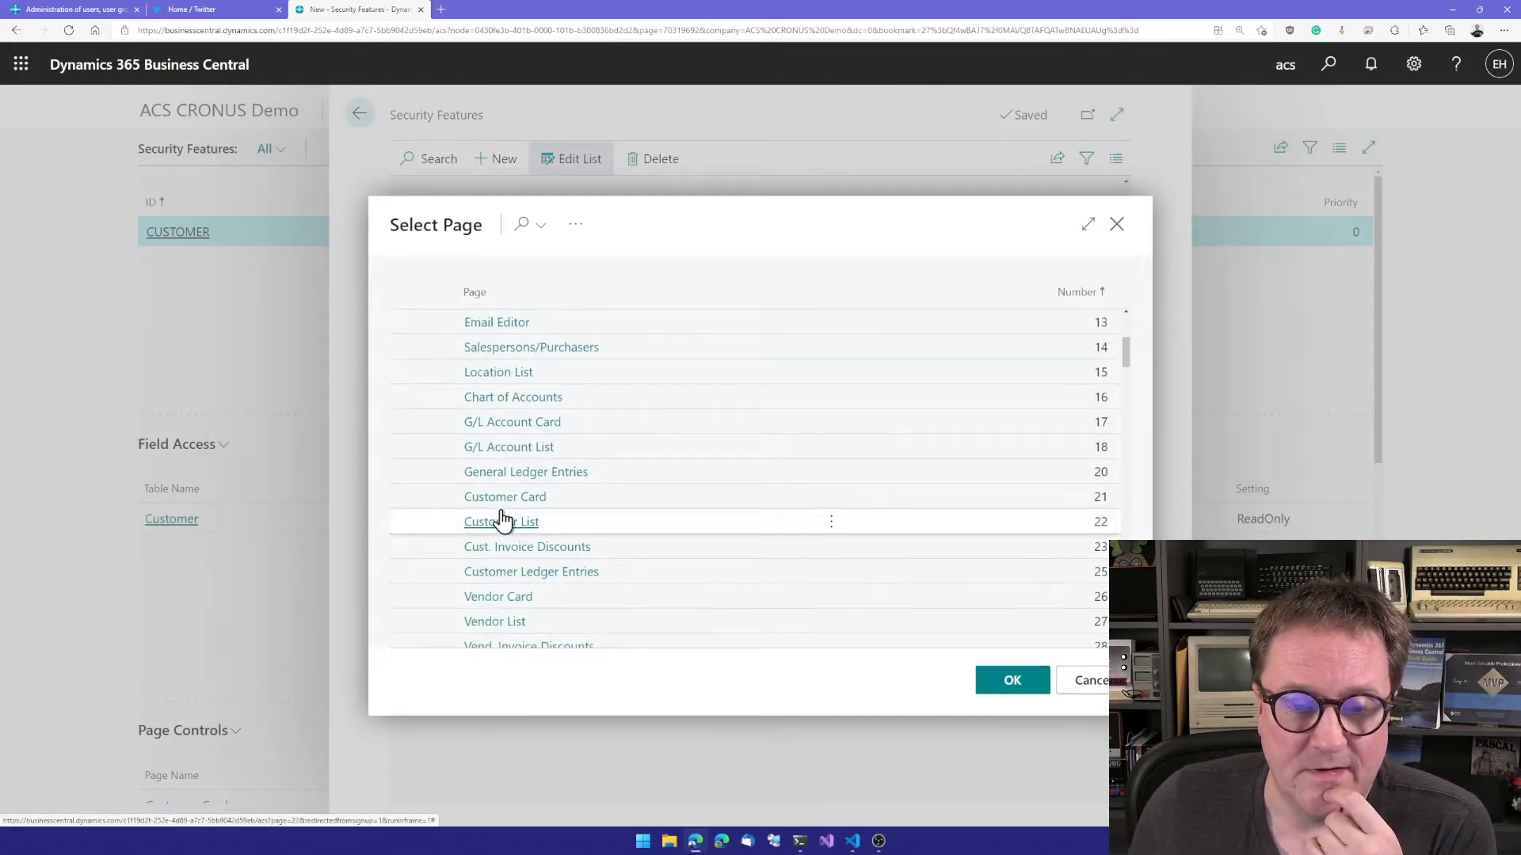
click(502, 499)
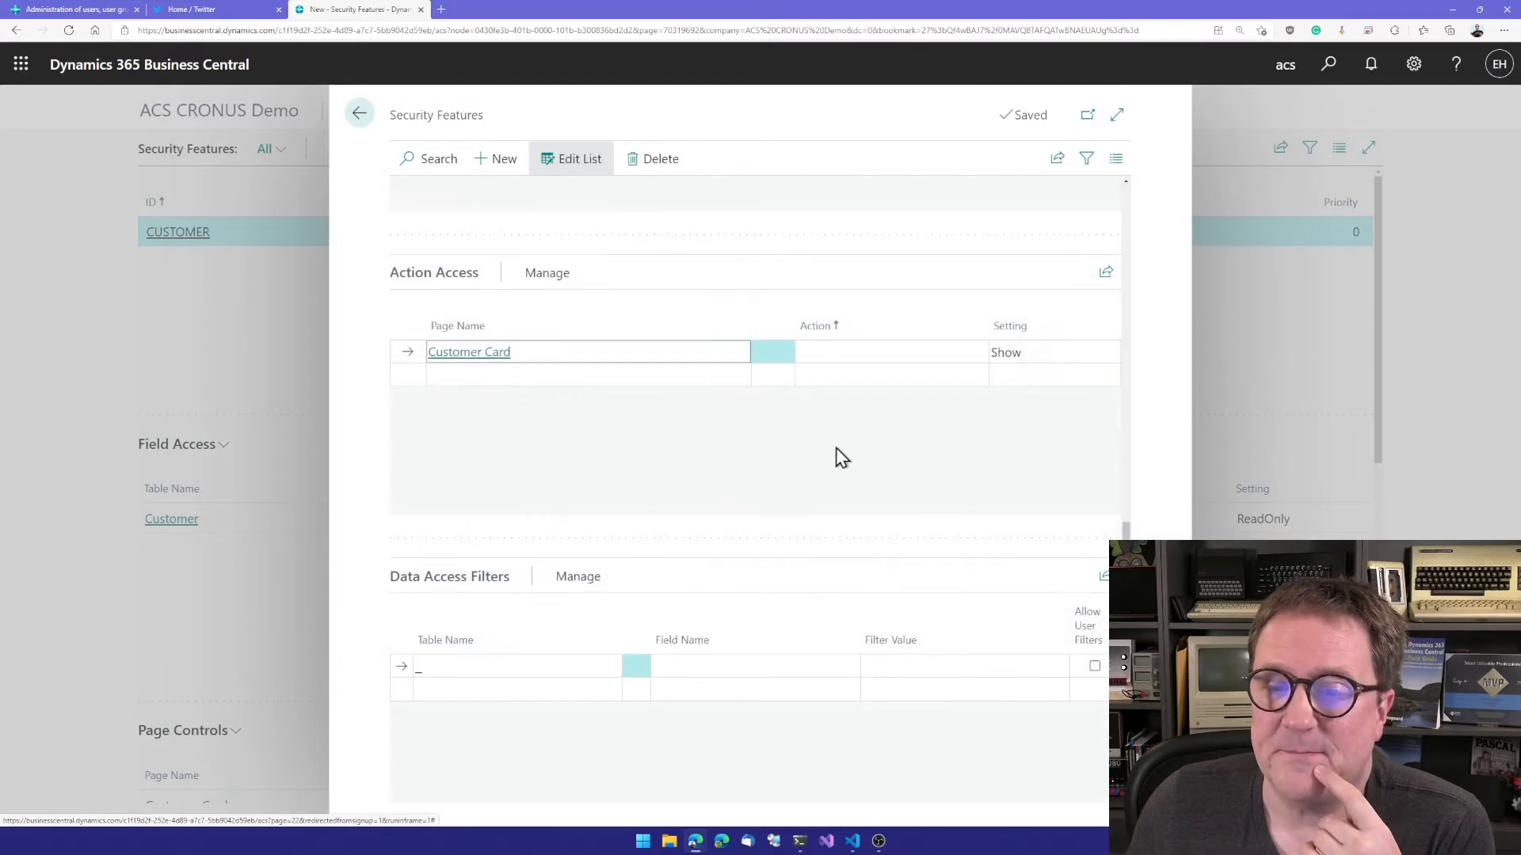
Step: Choose the Statistics action (Action76) for the Customer Card's Action Access line and set it to Disable
click(859, 355)
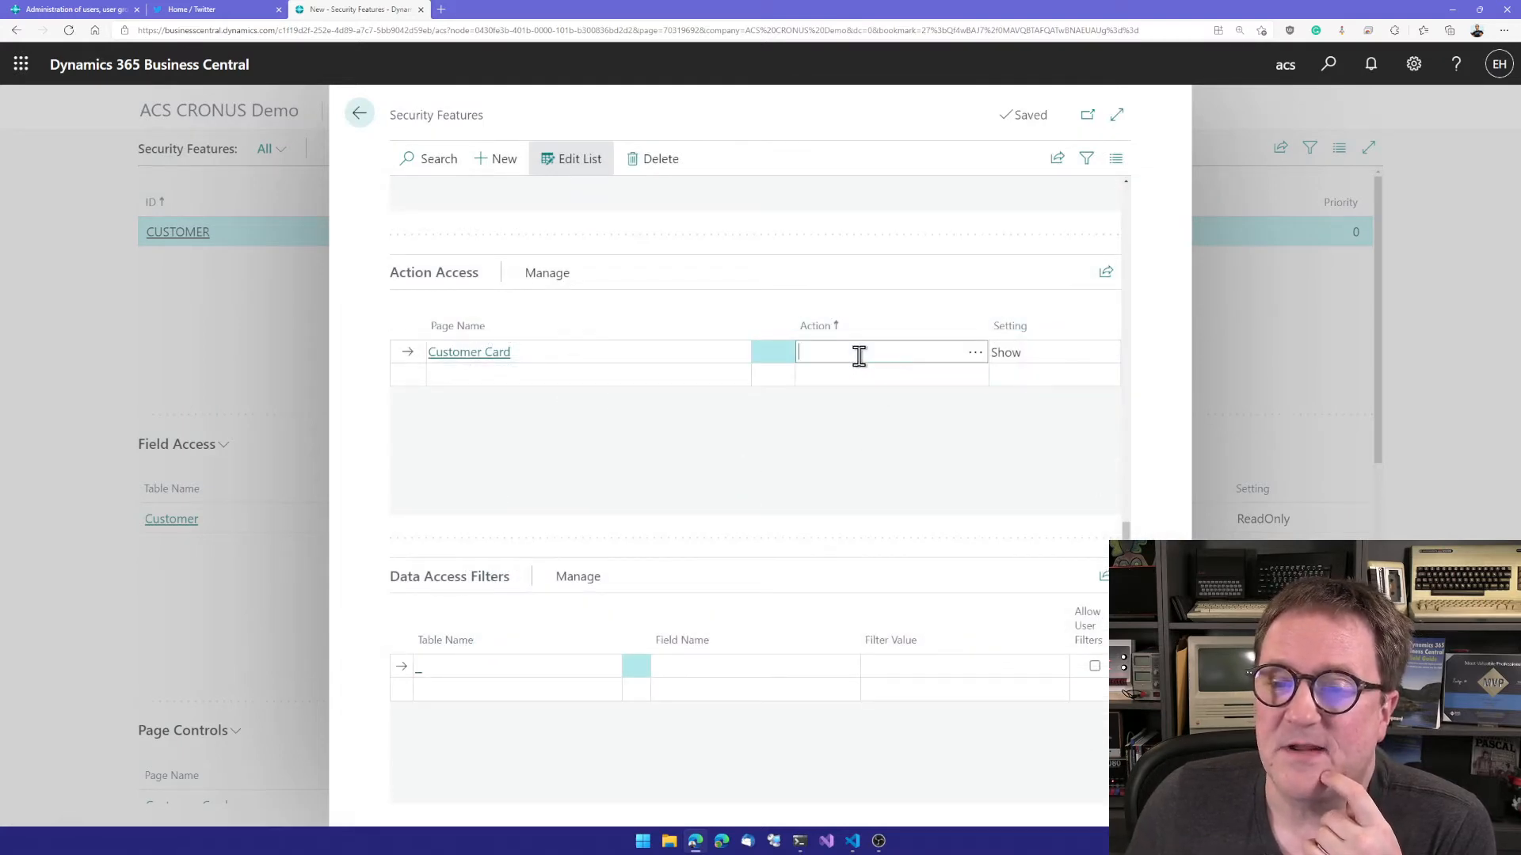
click(976, 357)
click(776, 543)
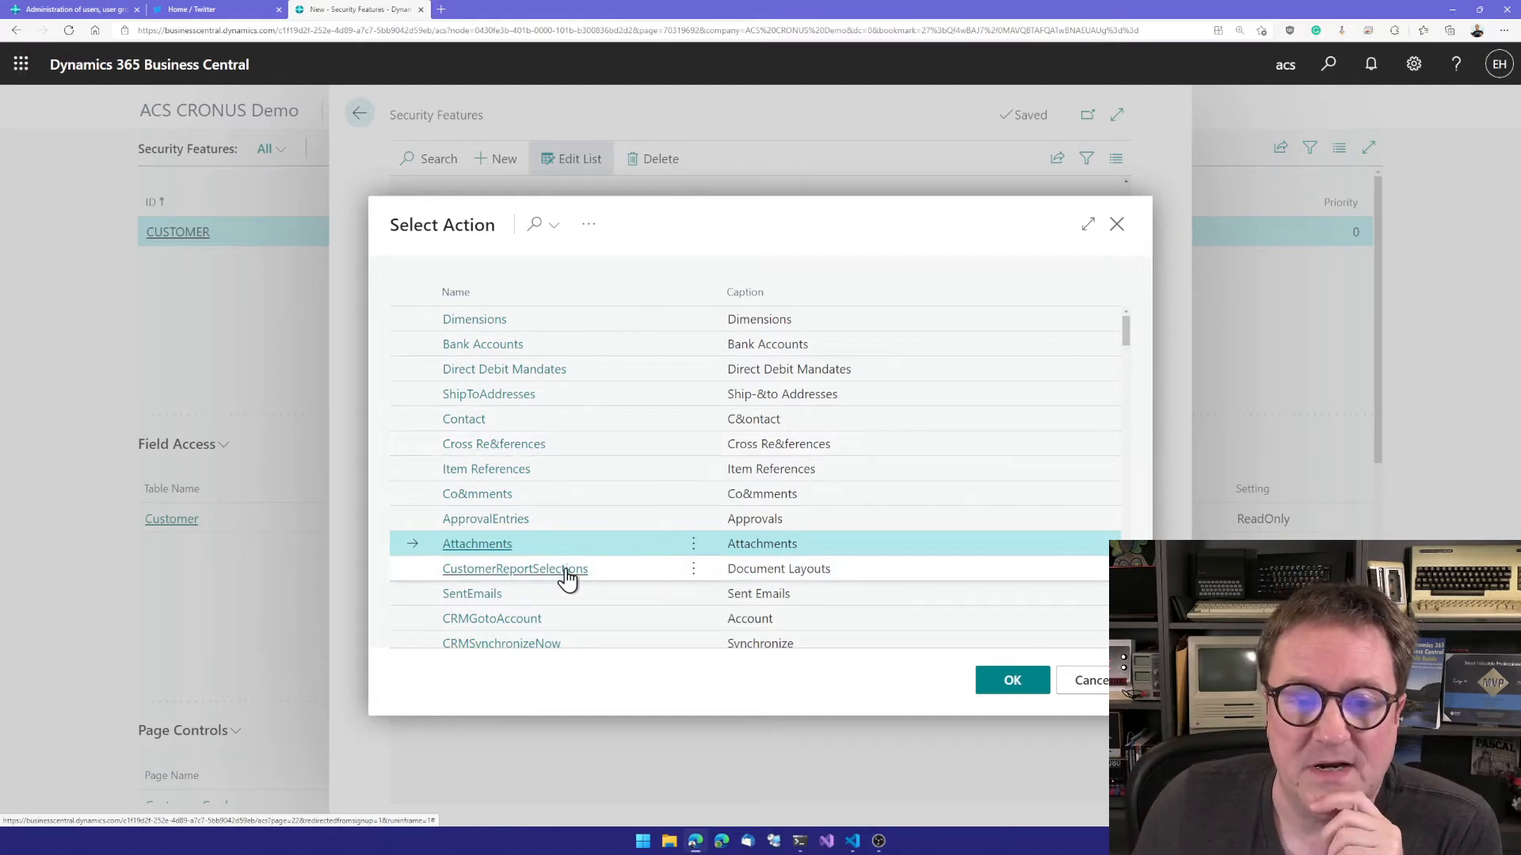
scroll(567, 577, down, 4)
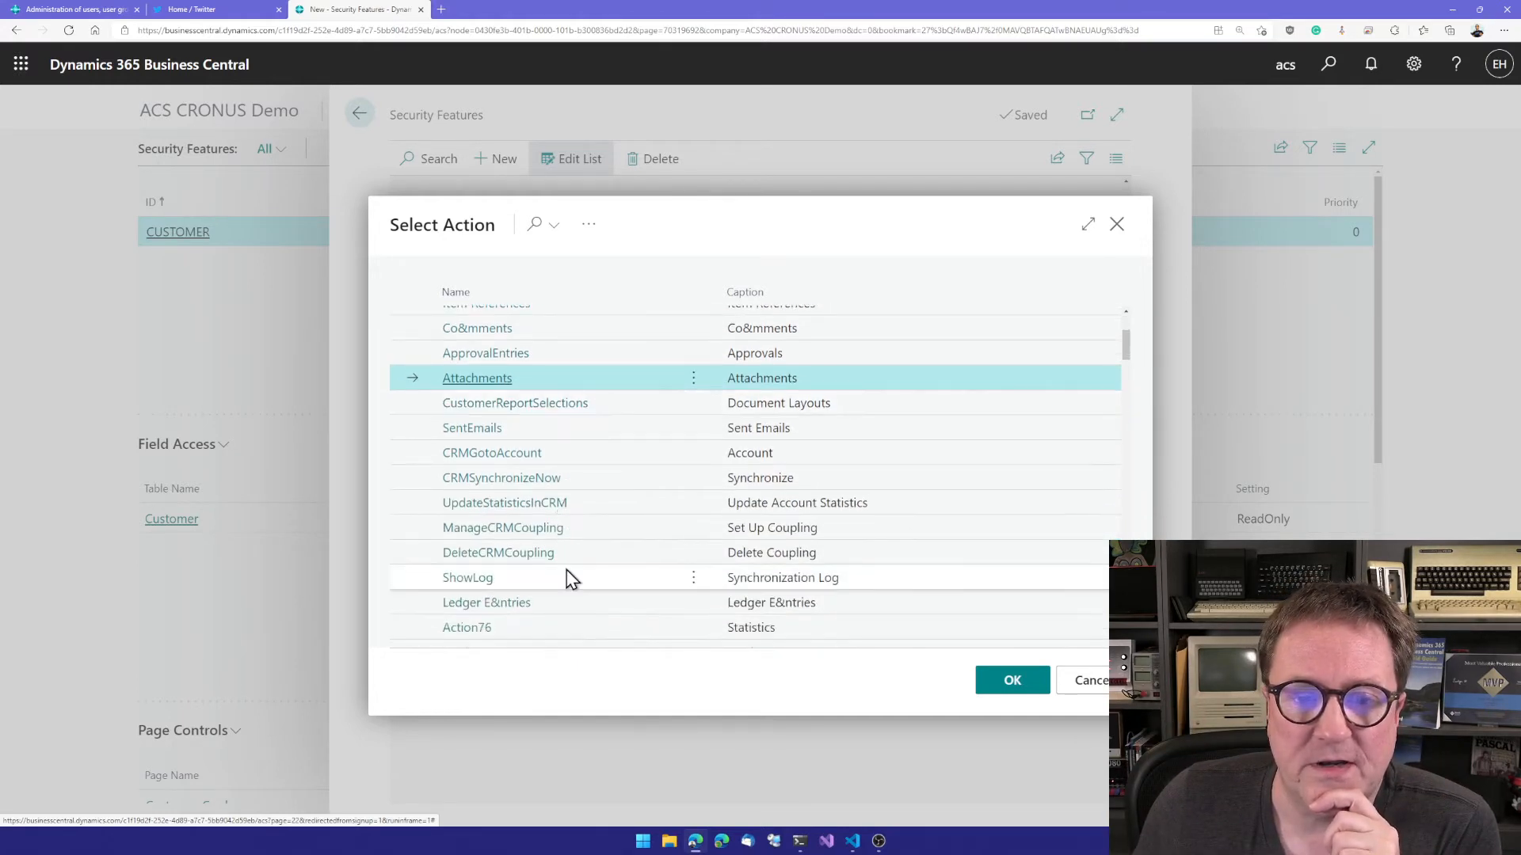
scroll(567, 577, down, 5)
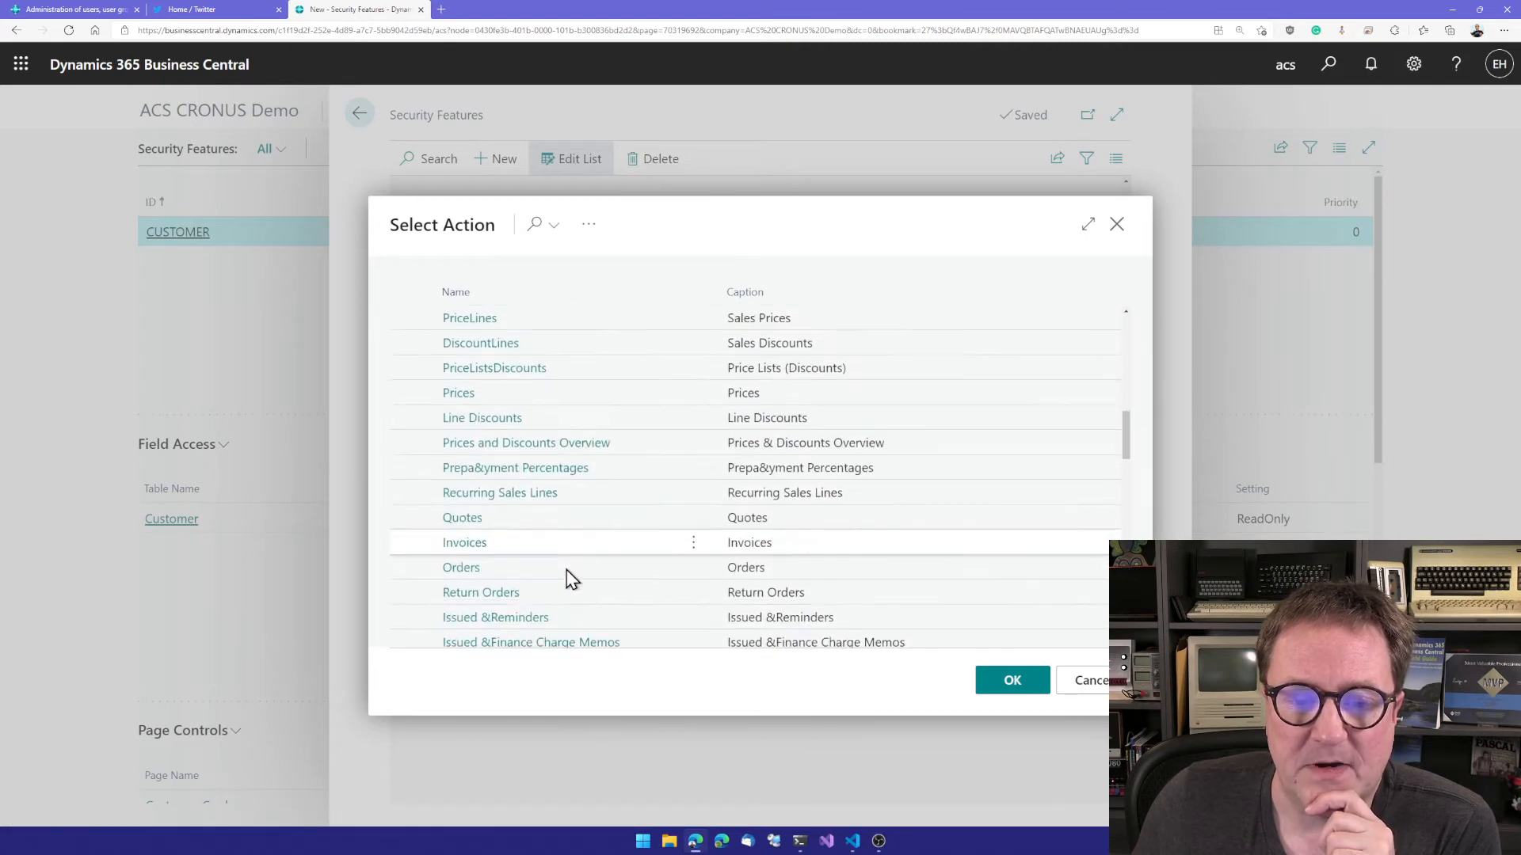
scroll(567, 571, up, 3)
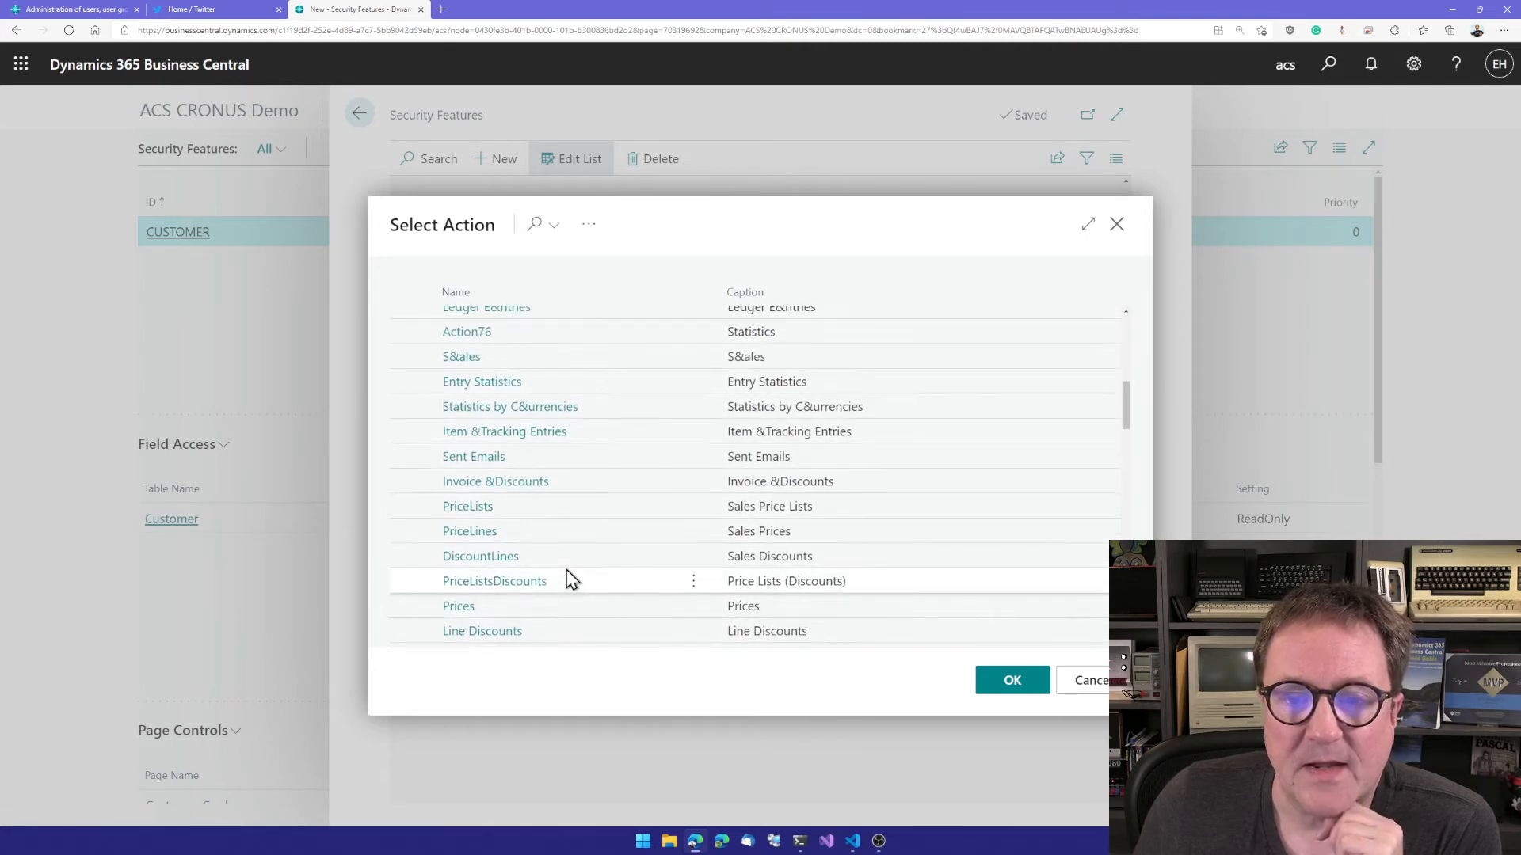
scroll(570, 580, up, 1)
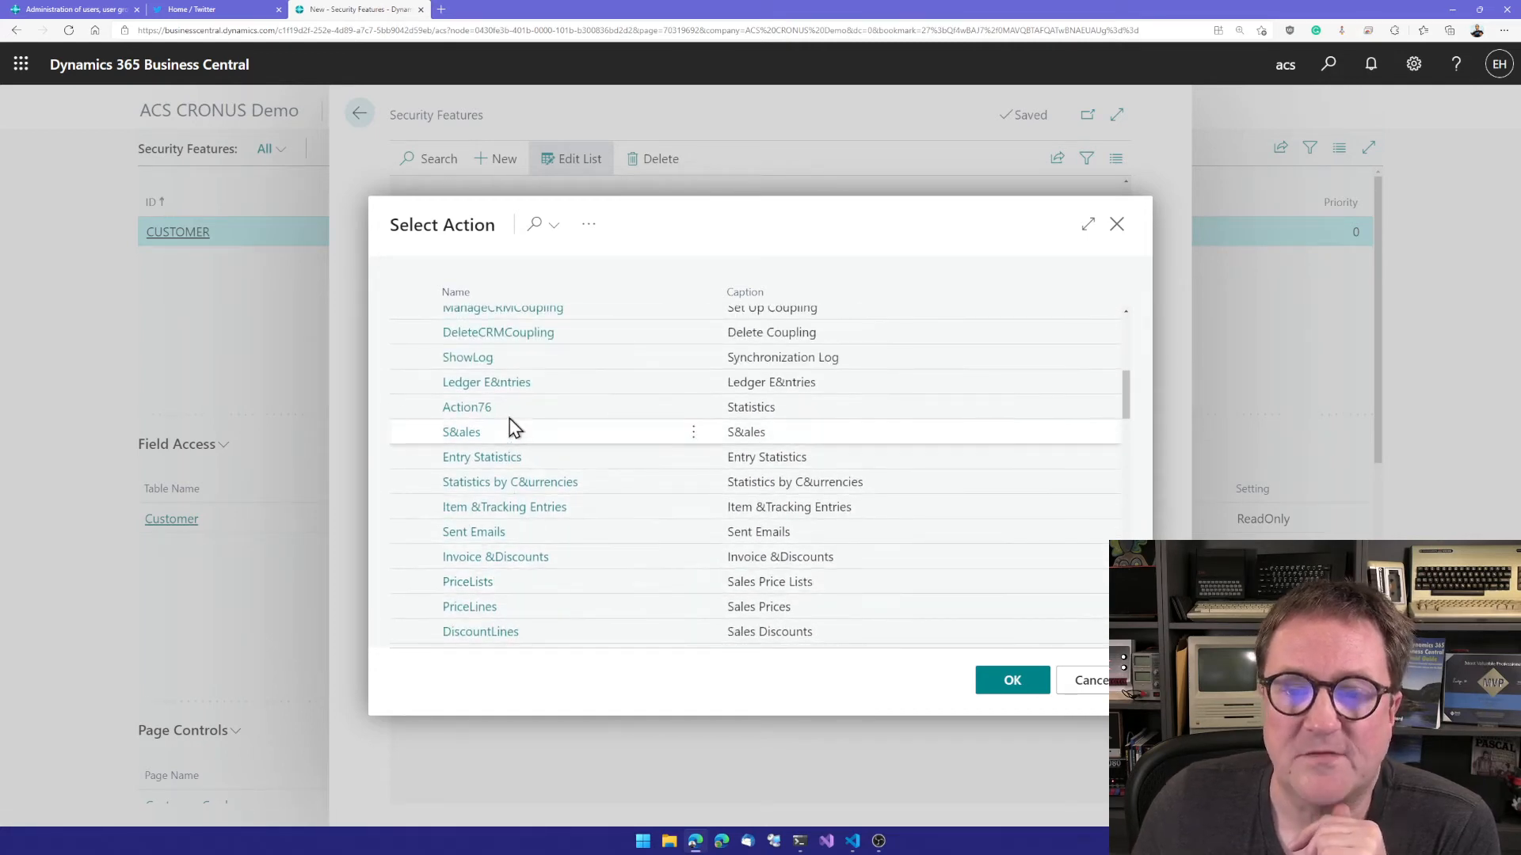
click(793, 414)
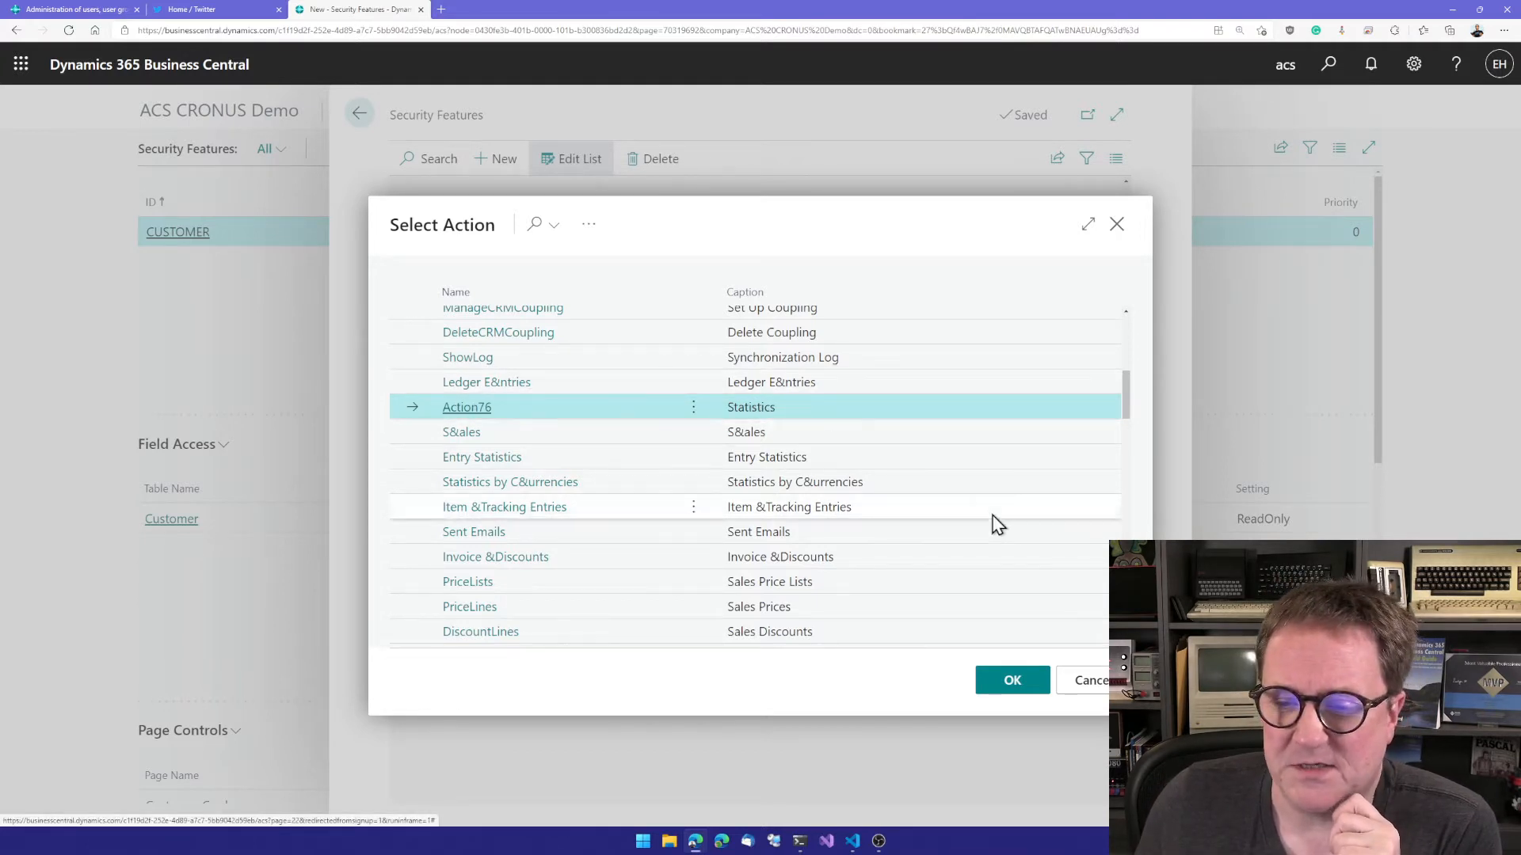
click(1014, 681)
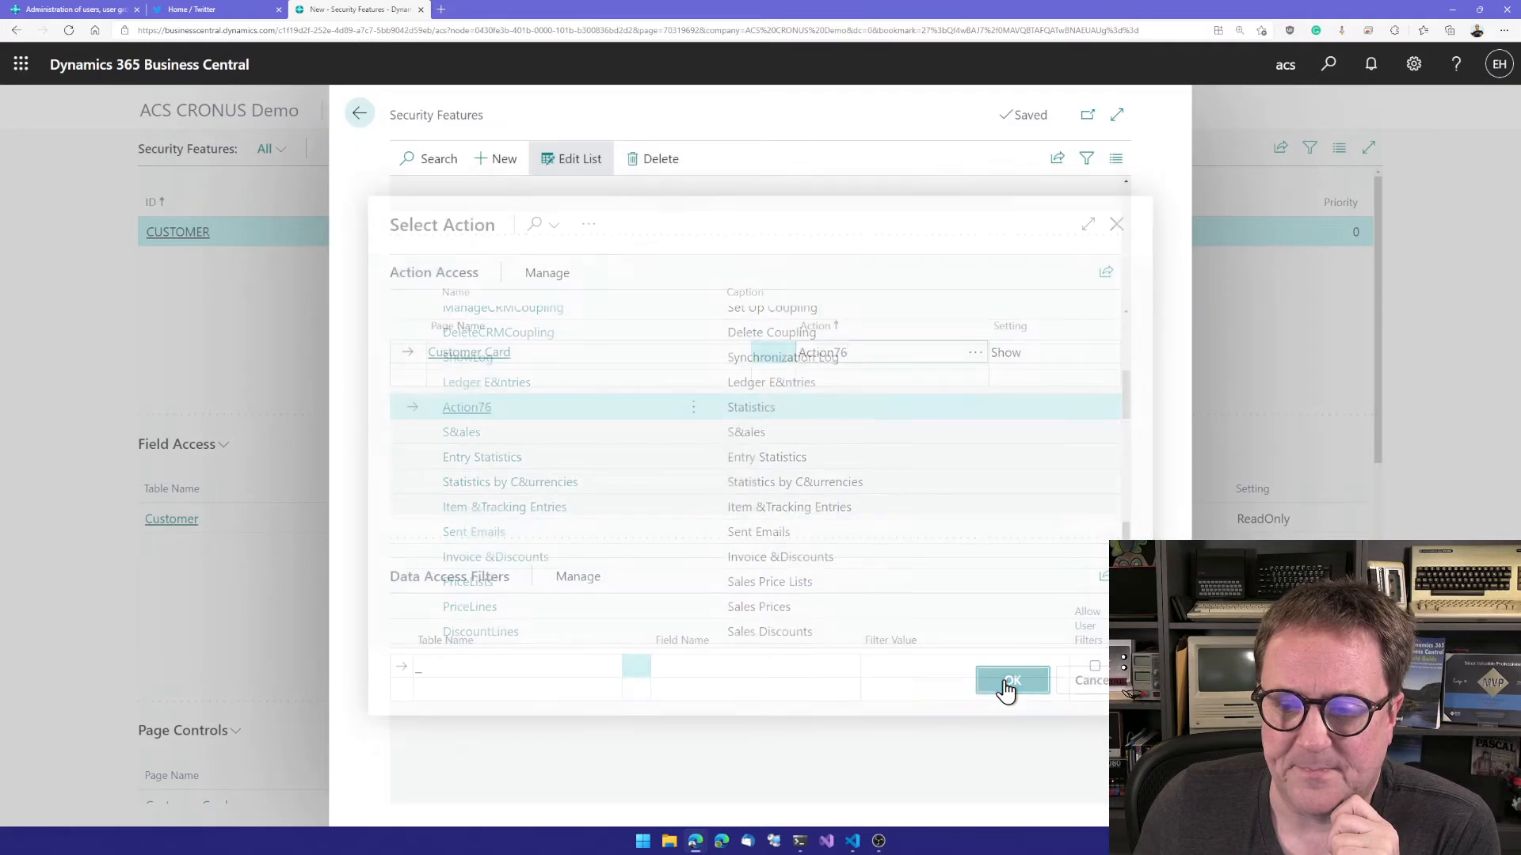
click(1014, 360)
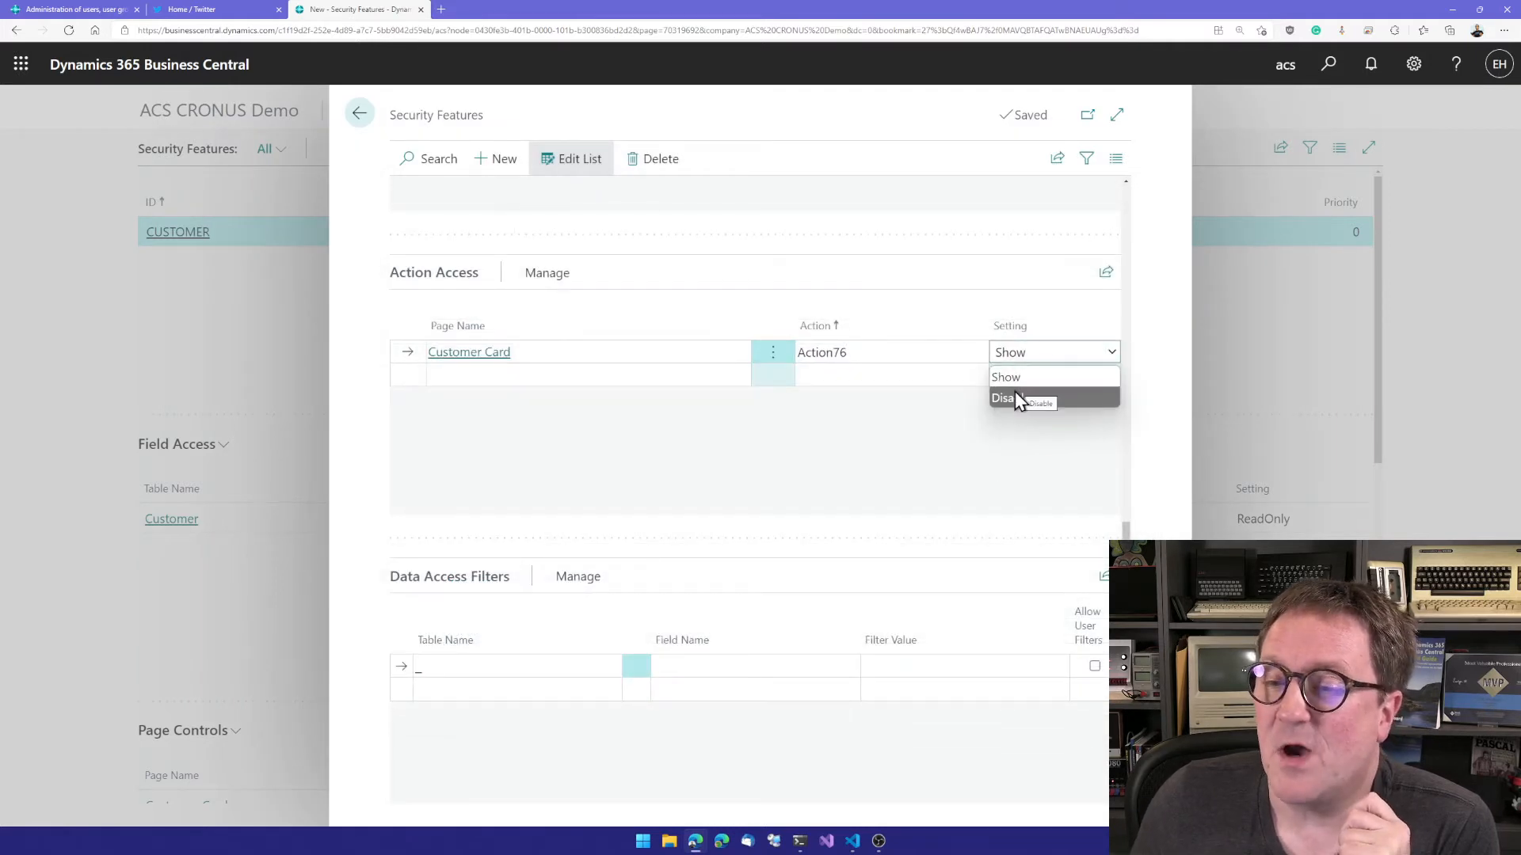
click(1015, 401)
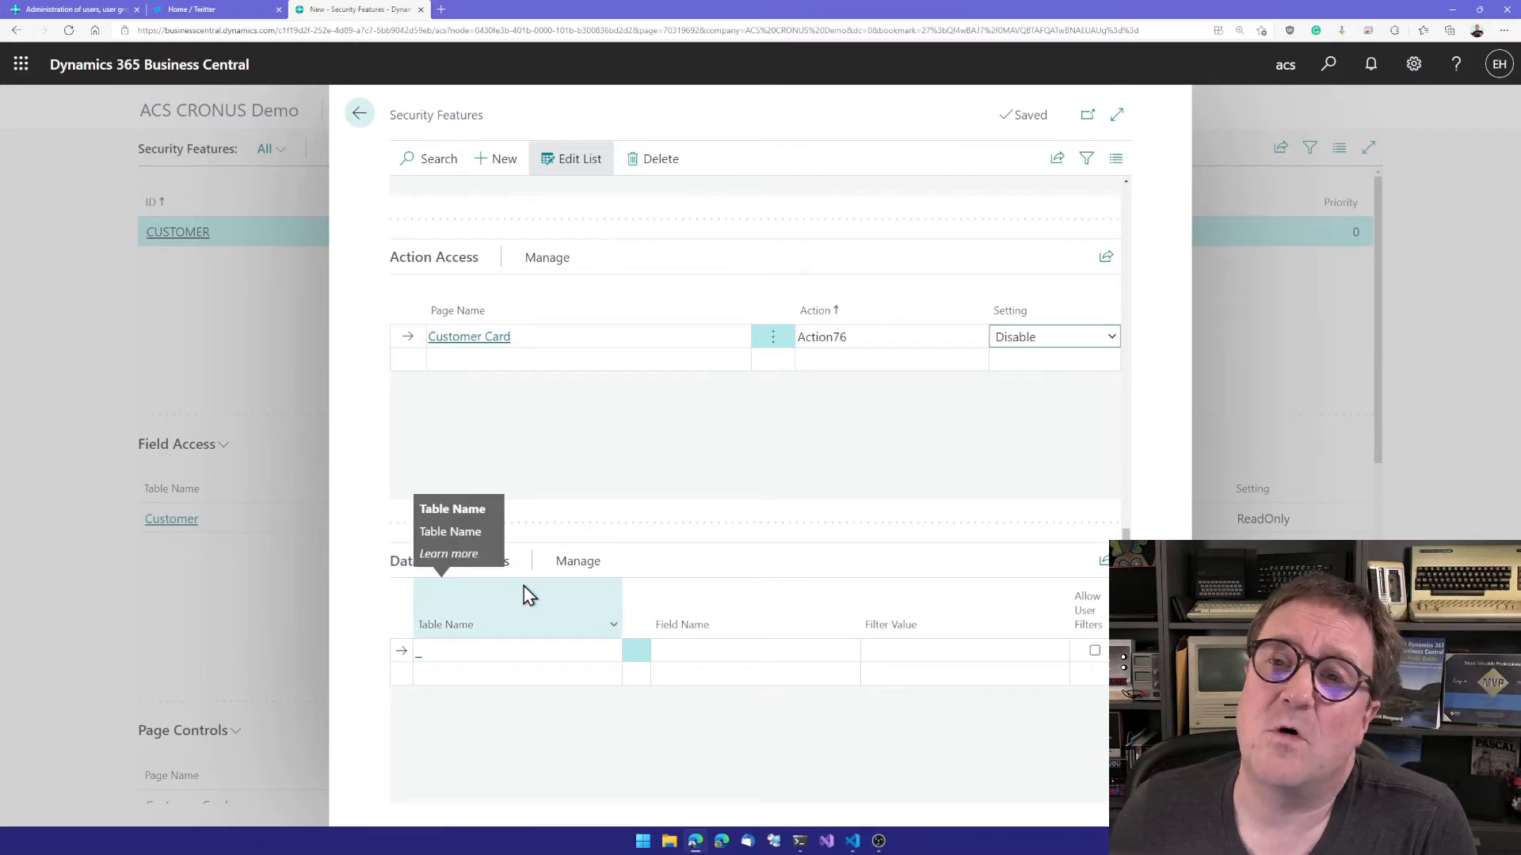
Step: Add a Data Access Filters line for the Customer table on the Customer Posting Group field
click(443, 658)
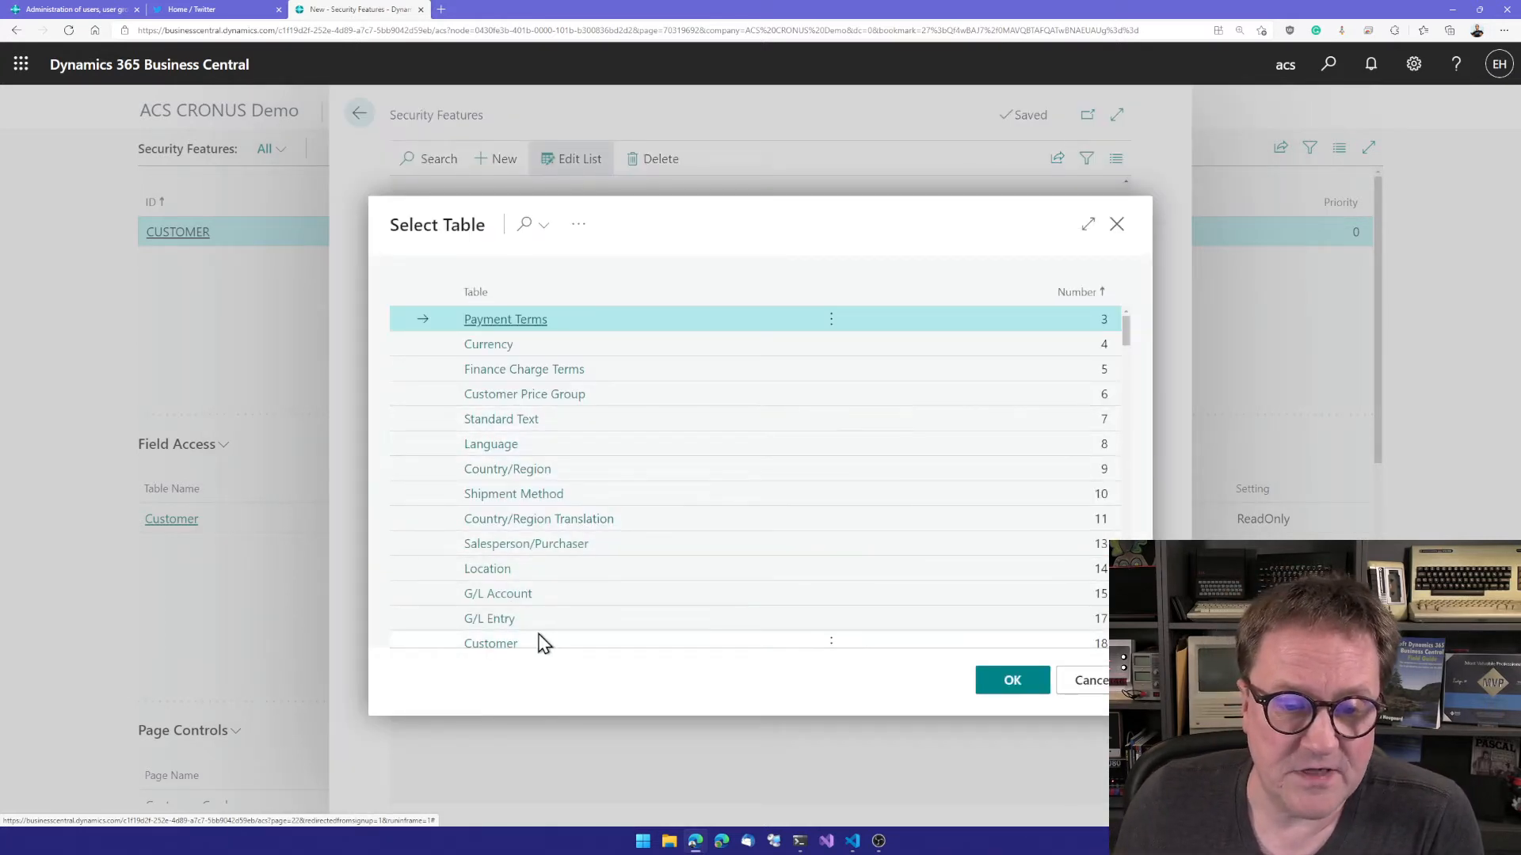
double_click(507, 643)
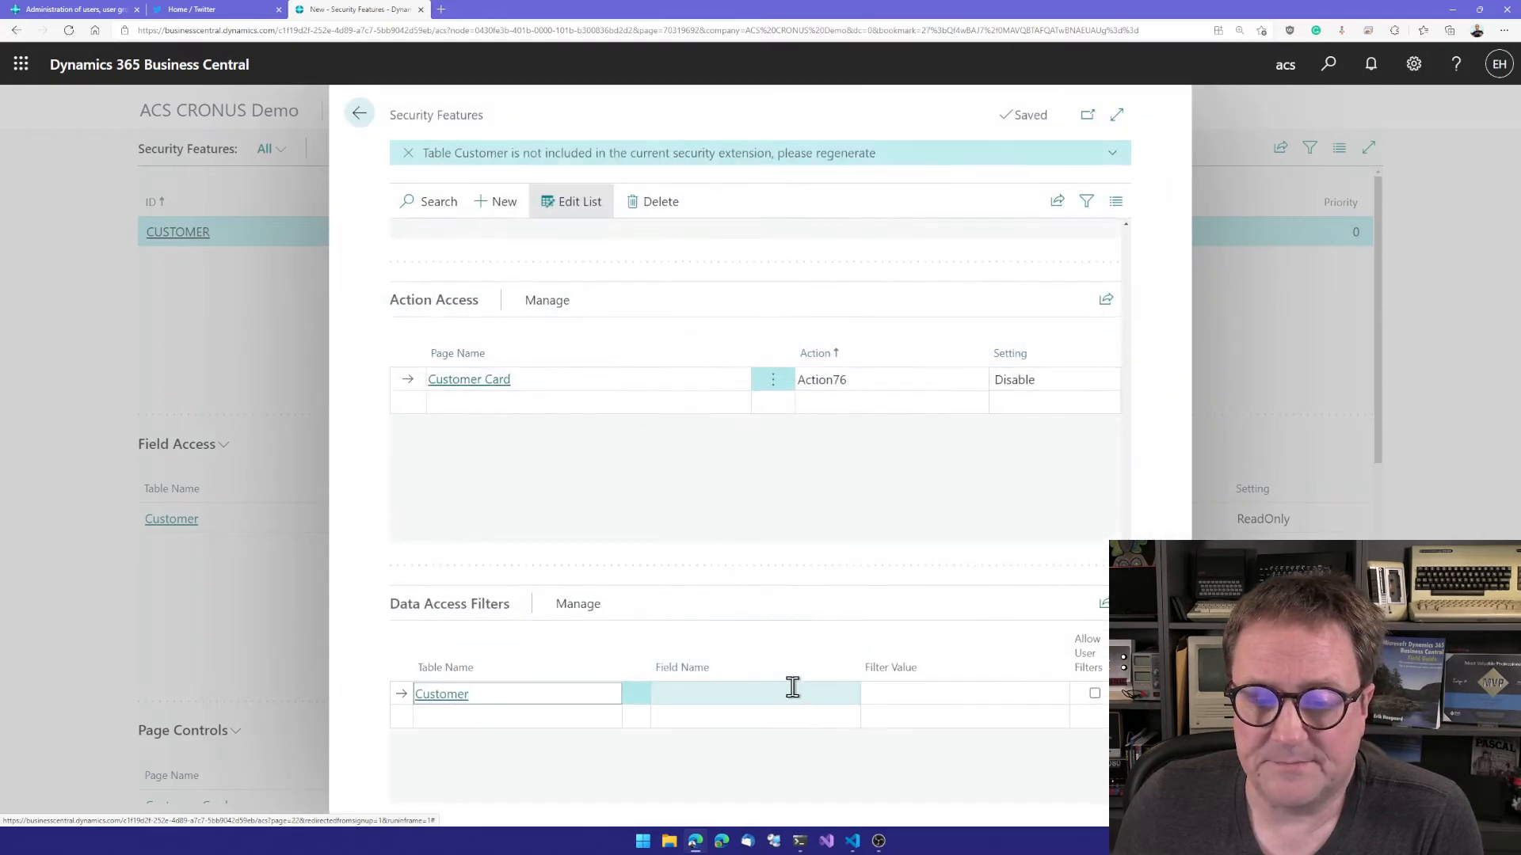
click(792, 689)
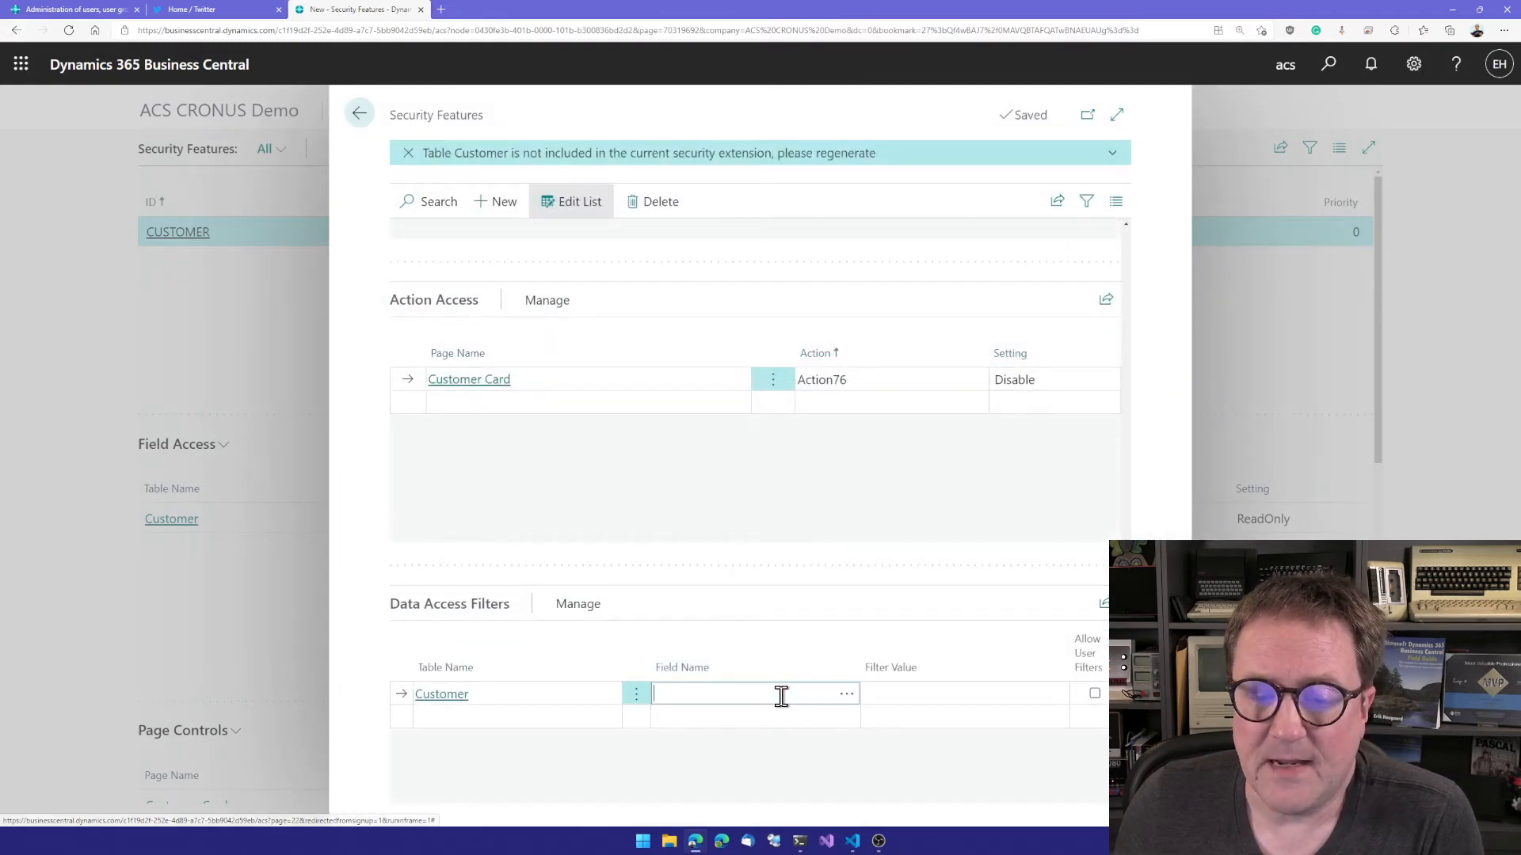
click(847, 697)
scroll(652, 590, down, 4)
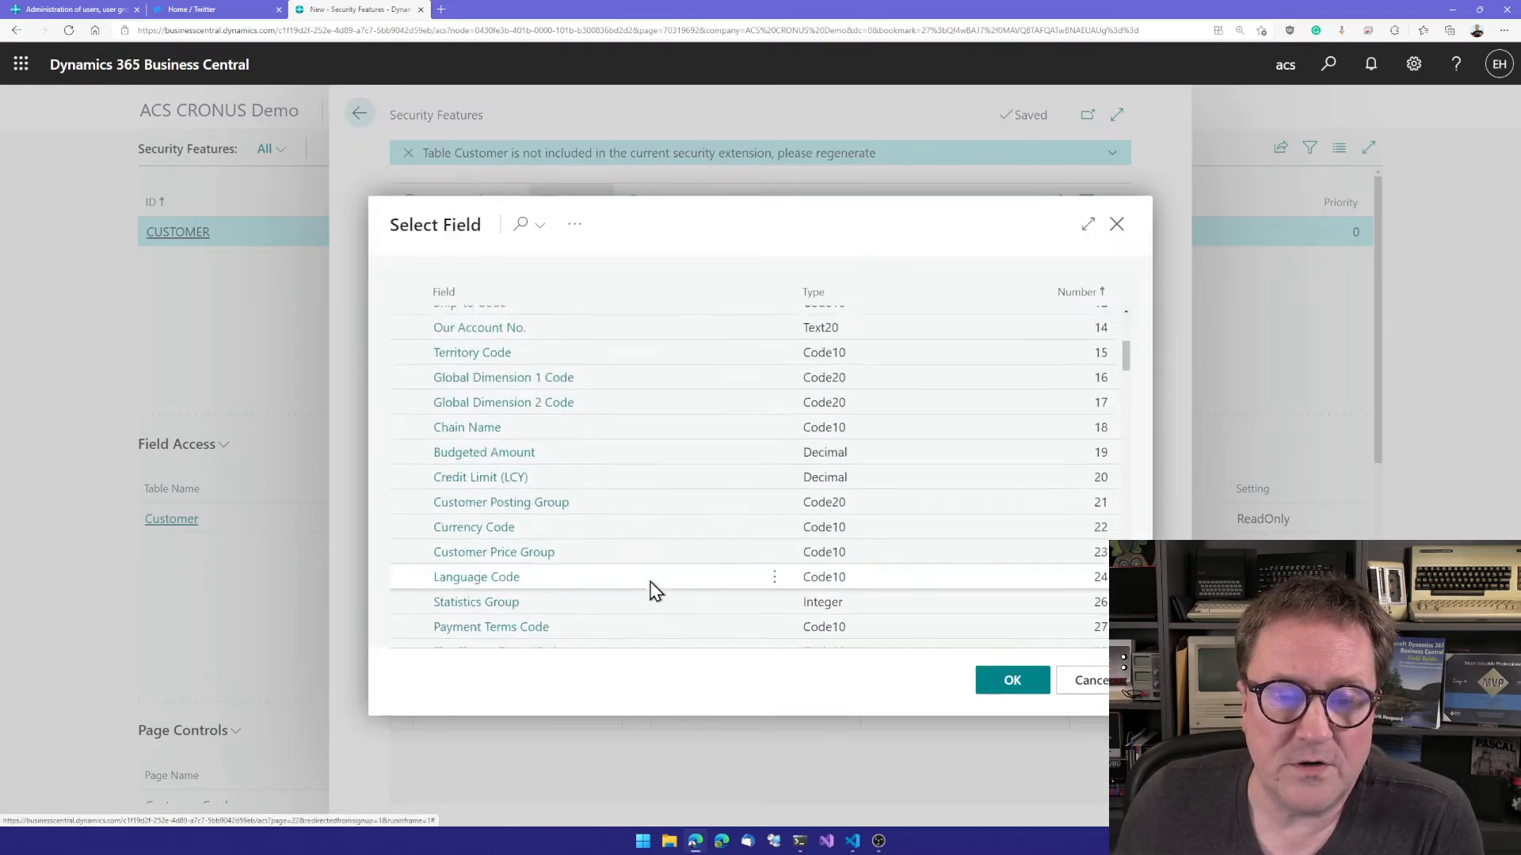
click(526, 499)
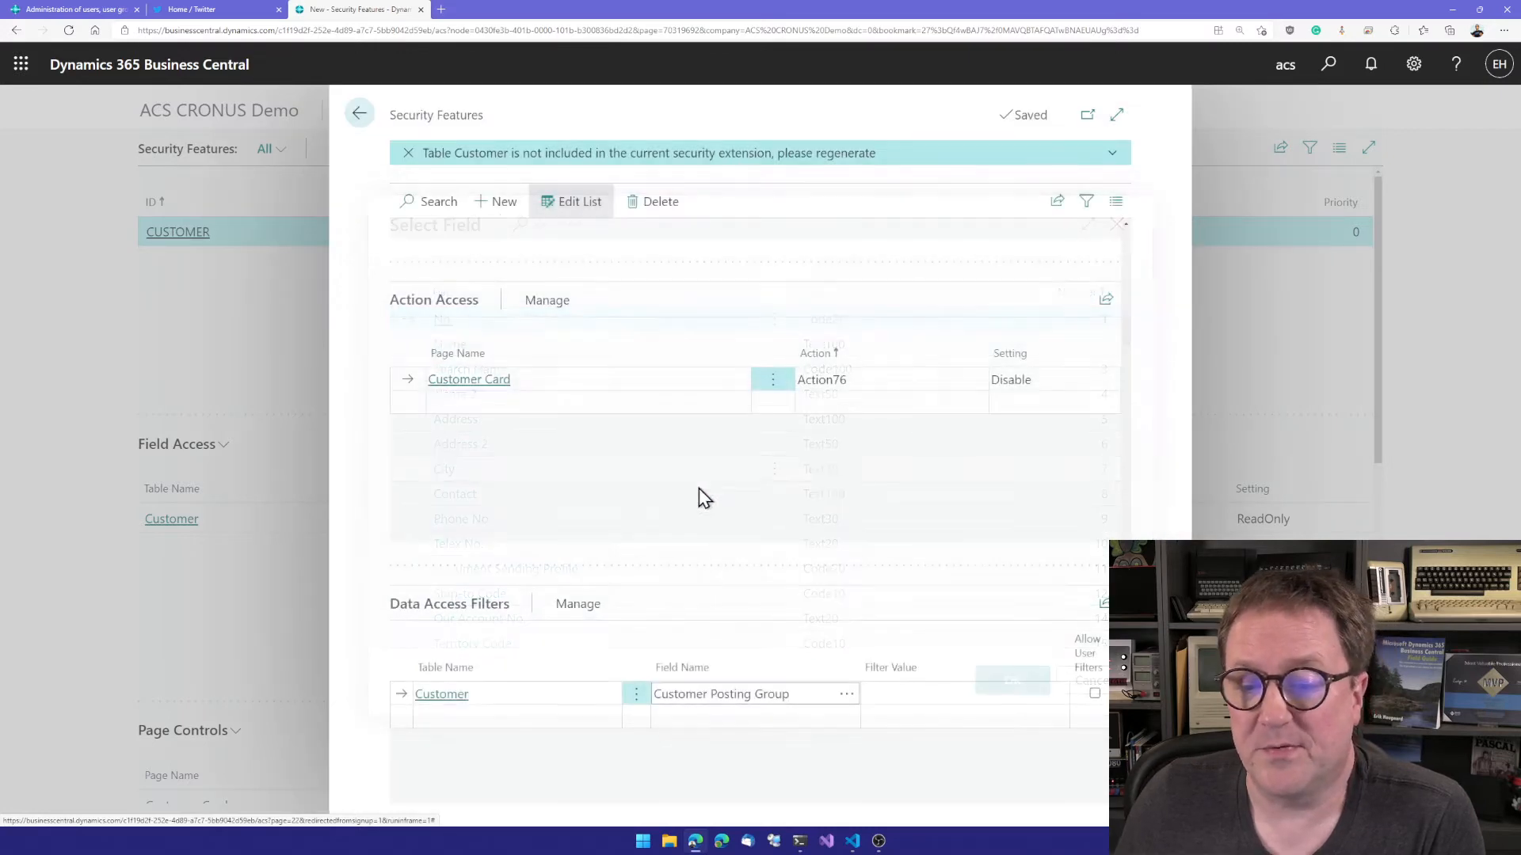
click(952, 693)
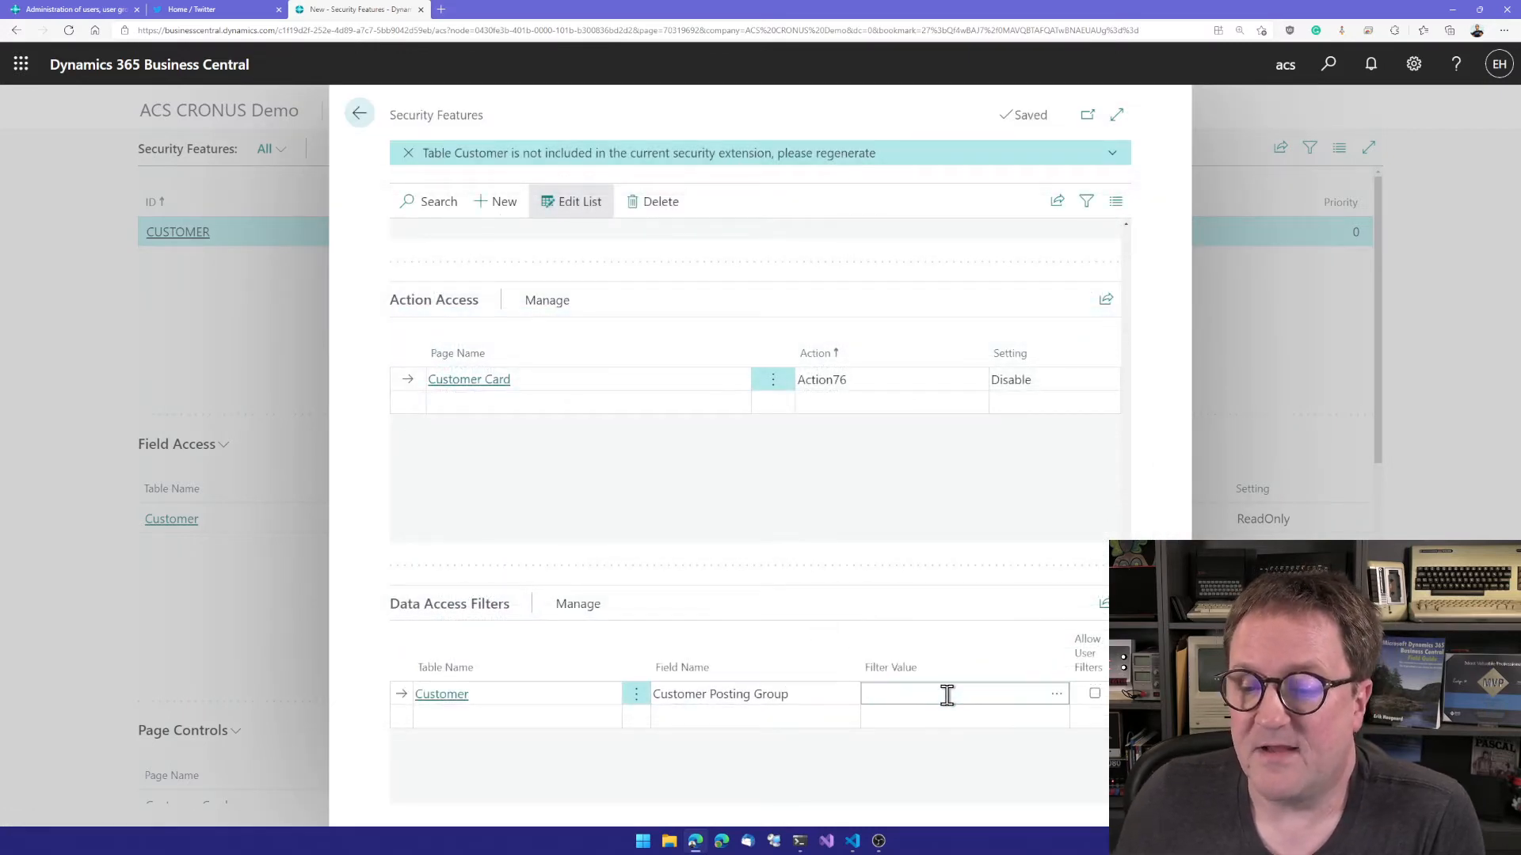
text(DO)
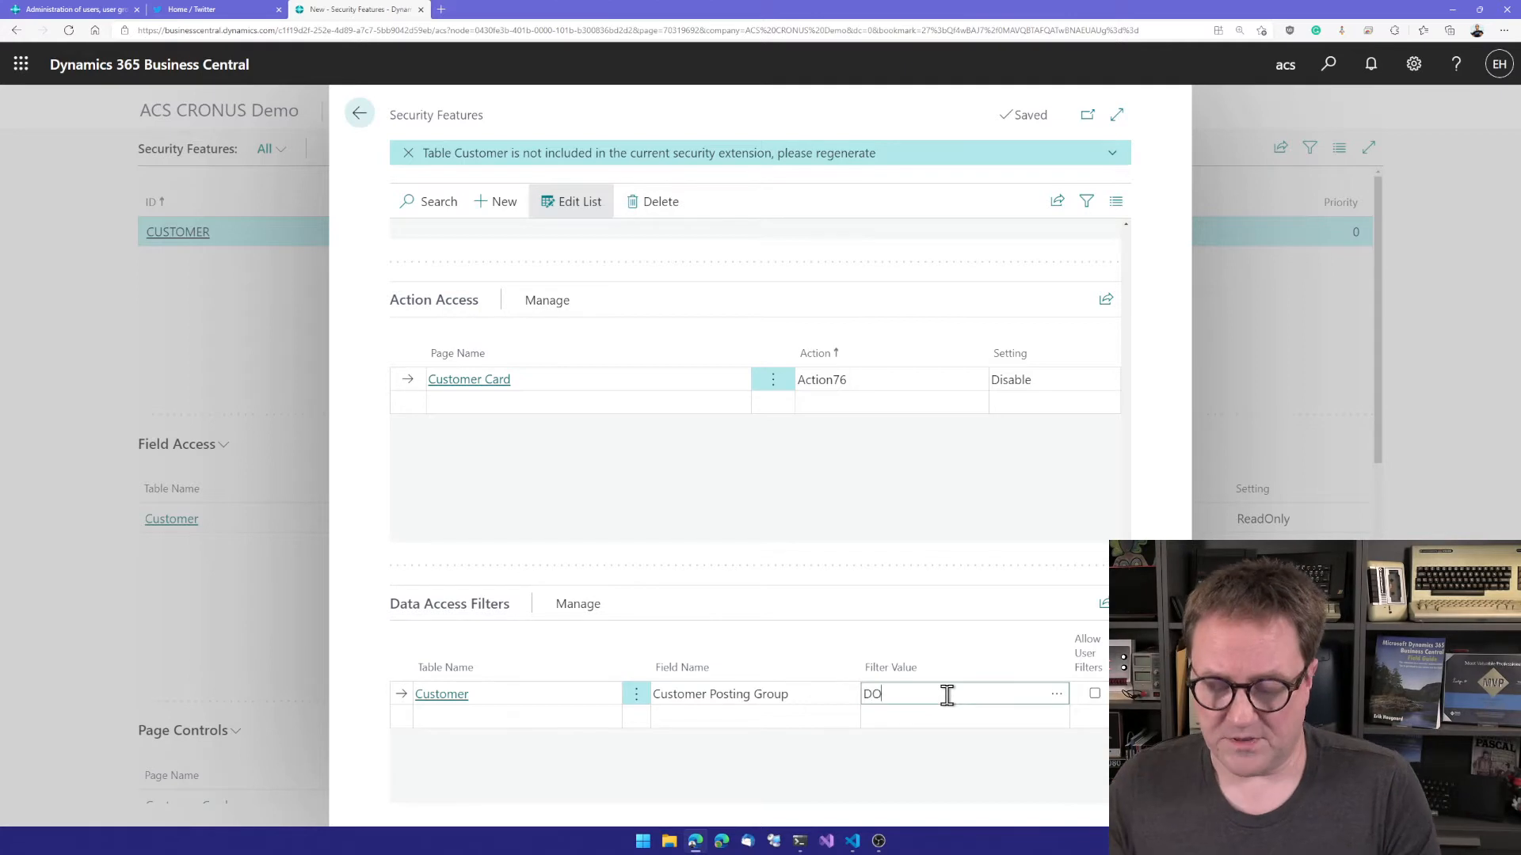
text(M)
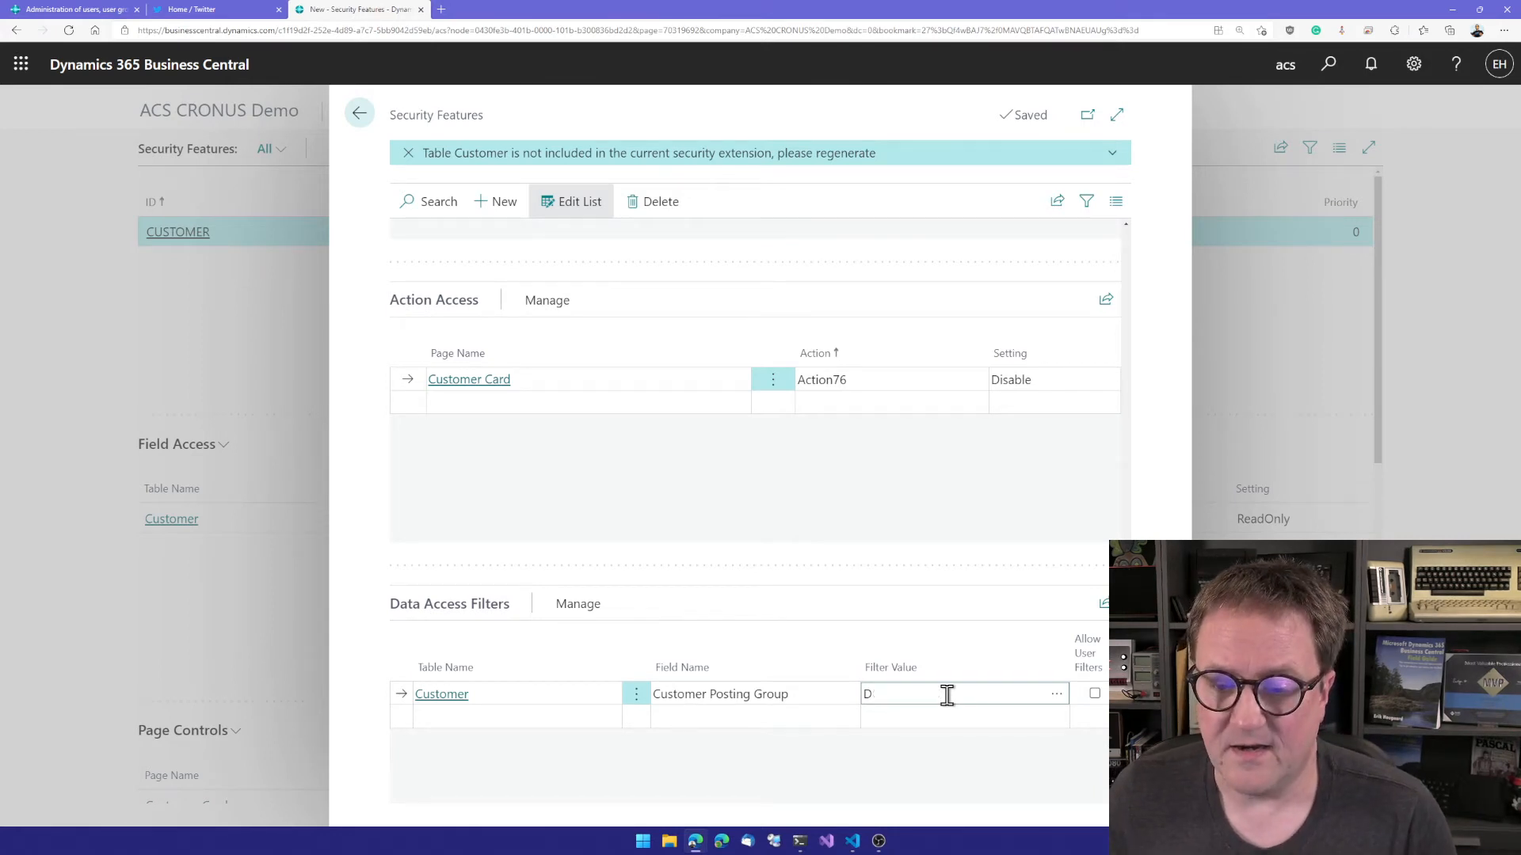
Step: Set the Customer line's filter value to the built-in Customer Posting Group filter code UF_31 and allow user filters
click(1056, 694)
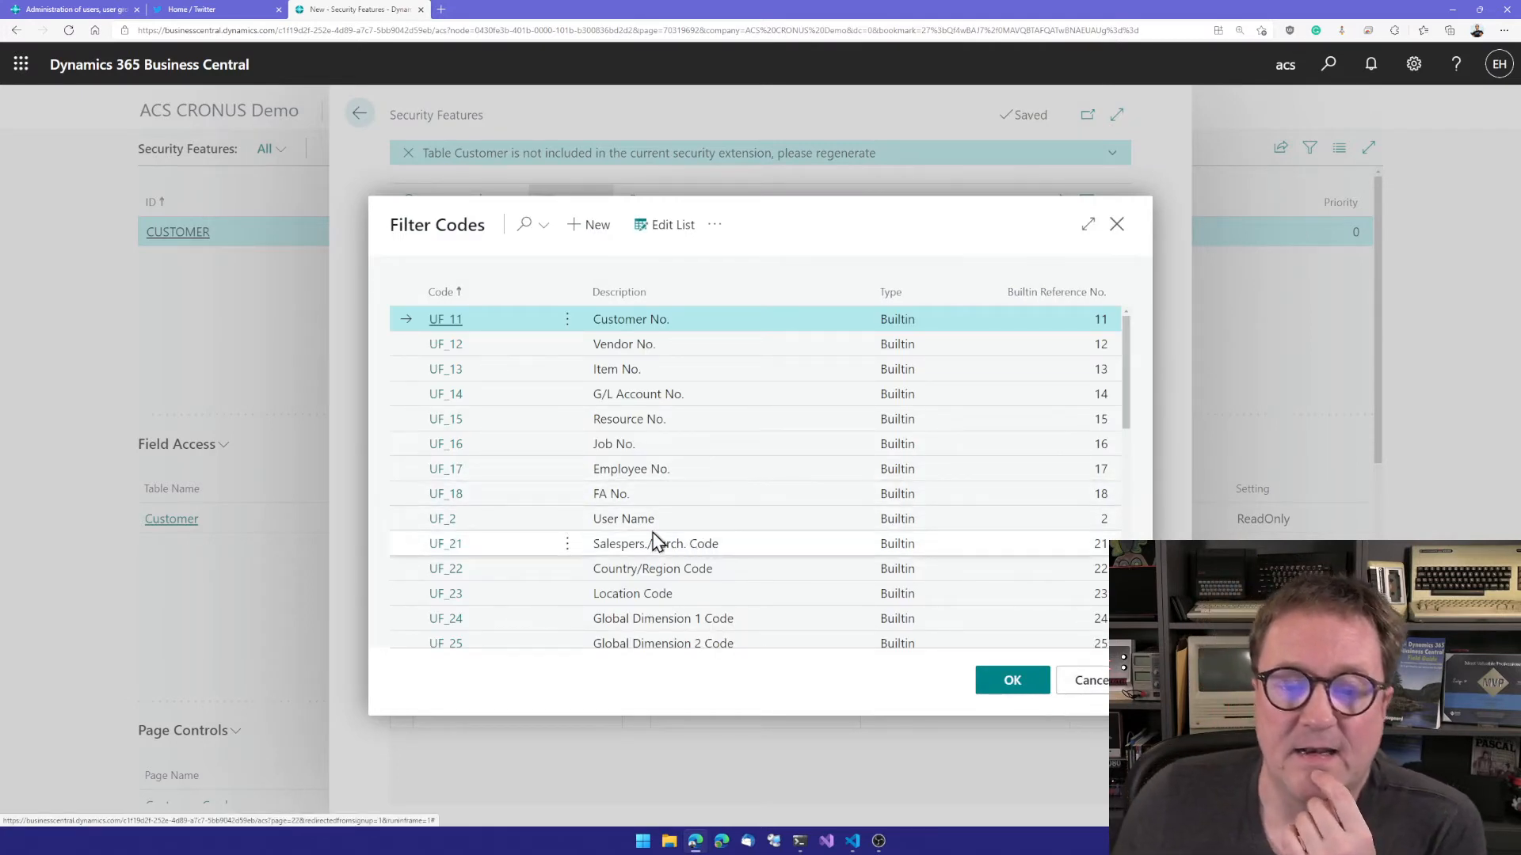
scroll(645, 545, down, 3)
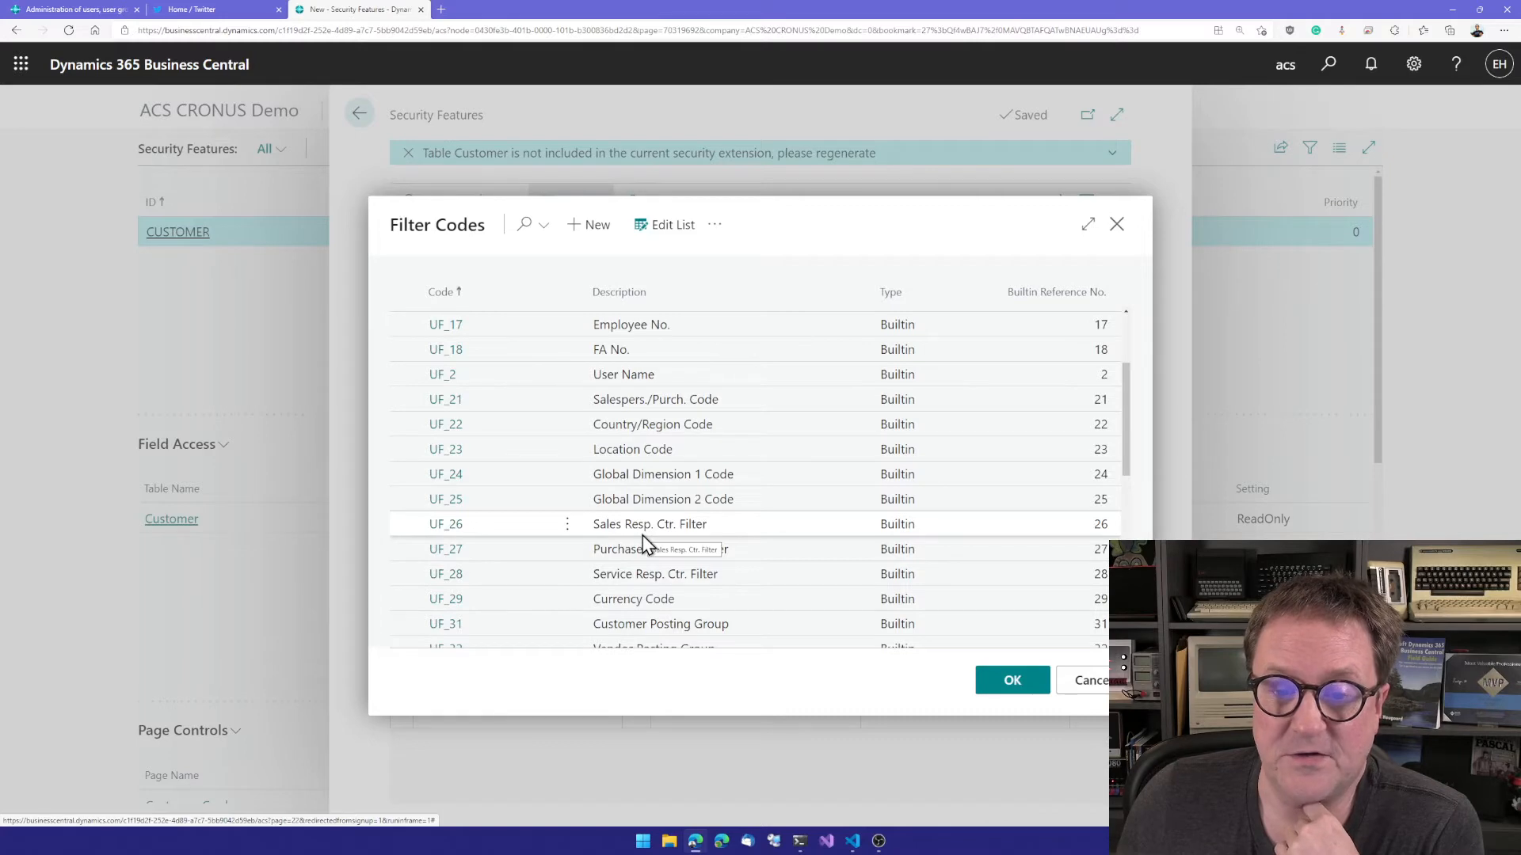
scroll(633, 563, down, 2)
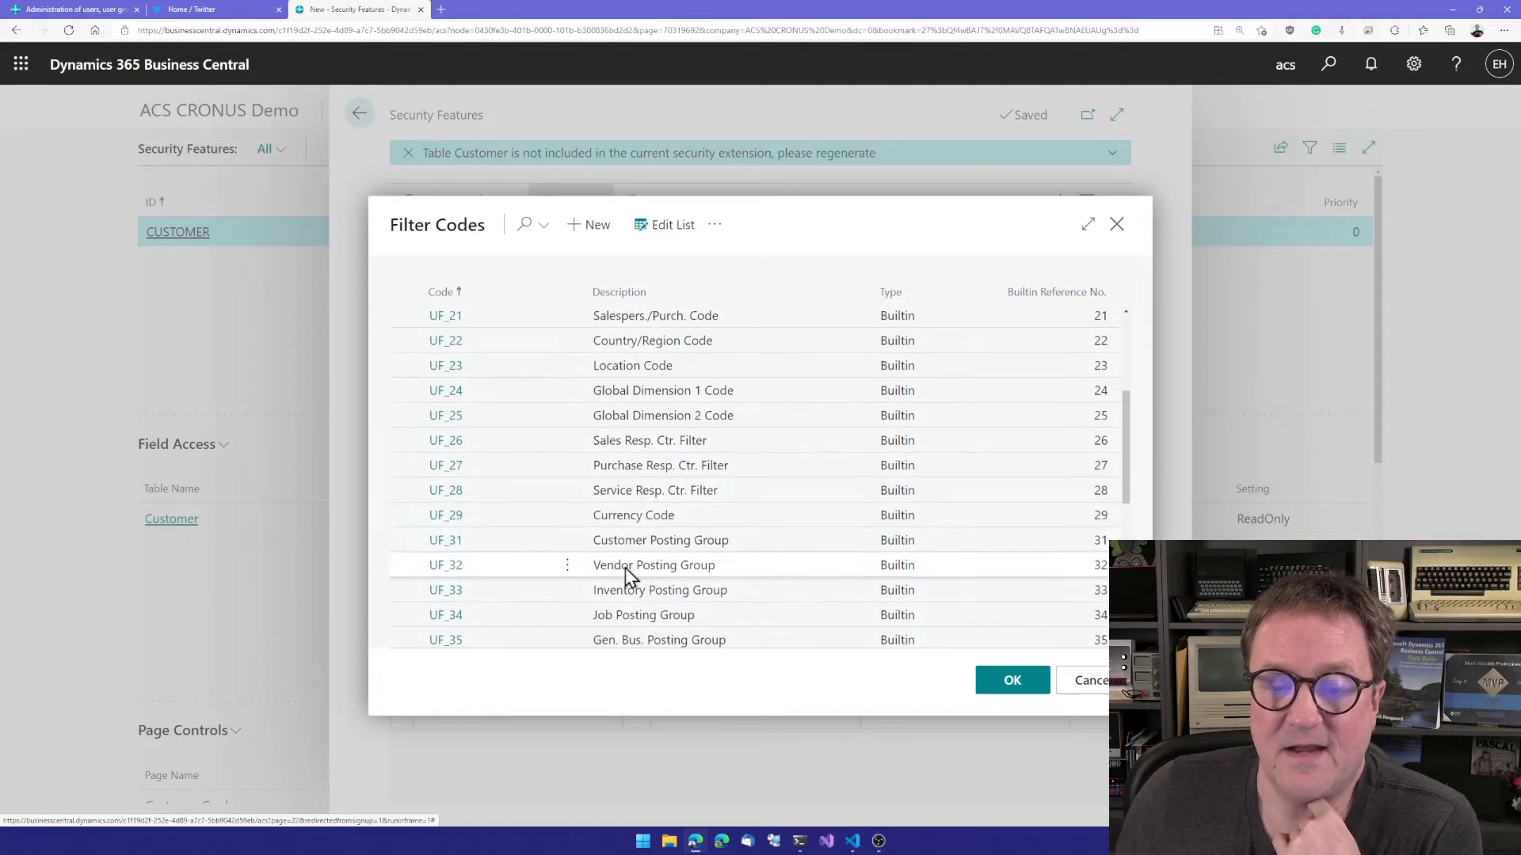
double_click(460, 545)
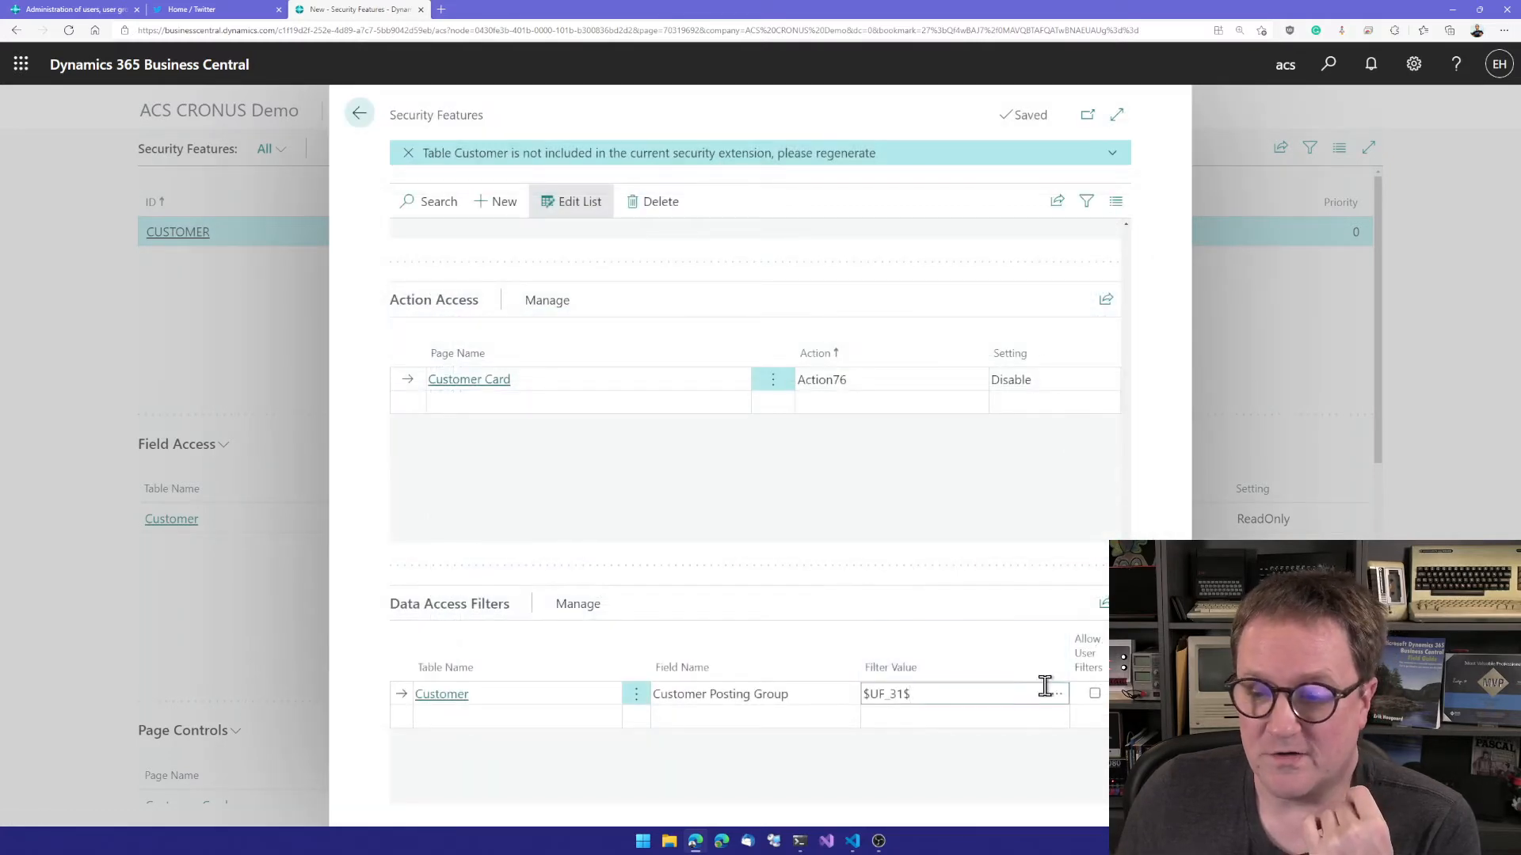
click(1095, 695)
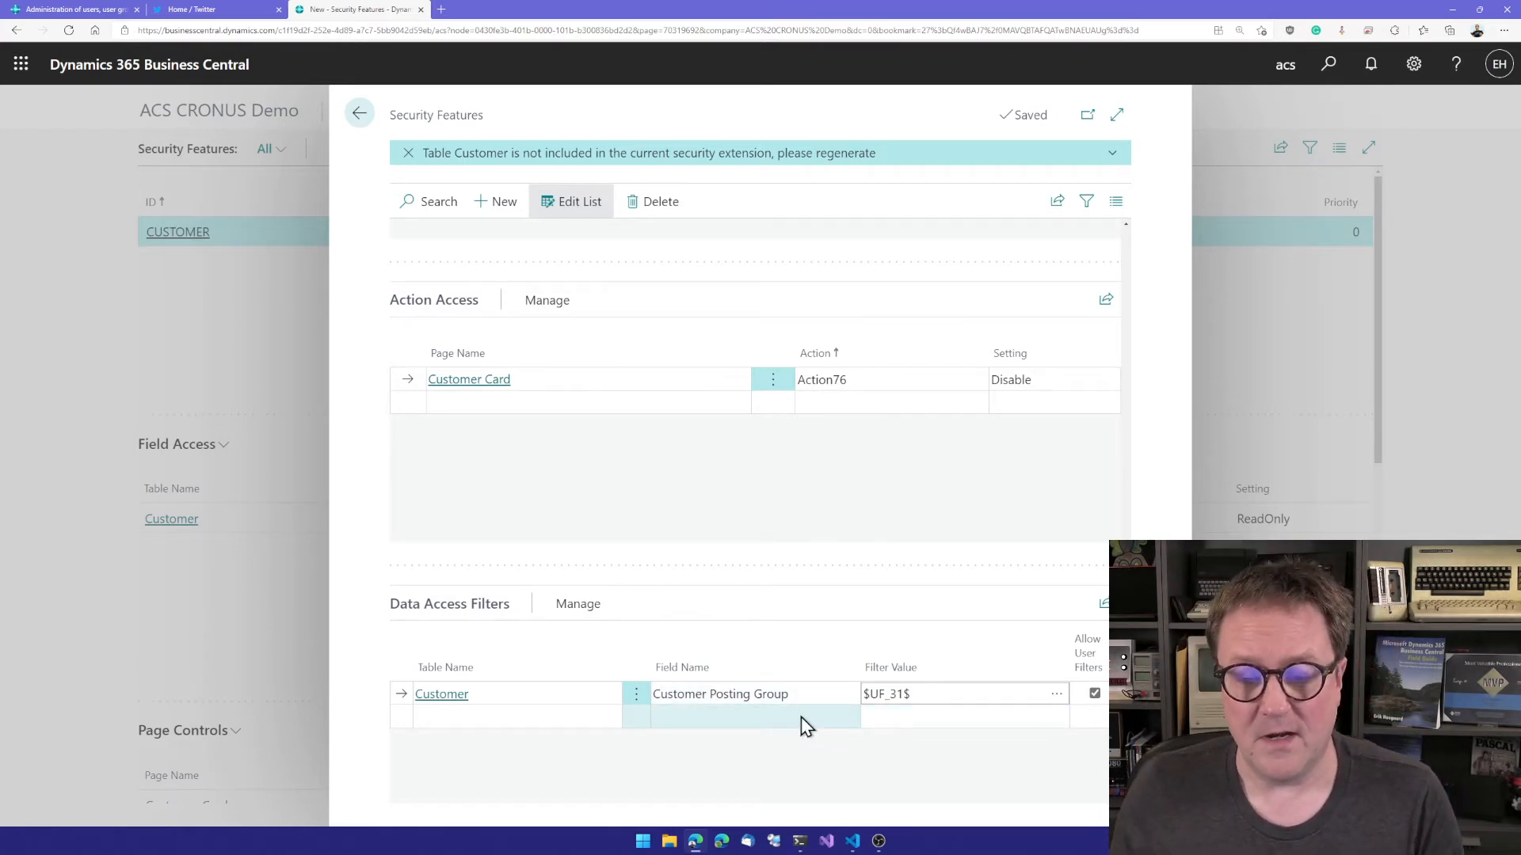
Step: Add a Data Access Filters line for the Customer Posting Group table on the Code field
click(524, 719)
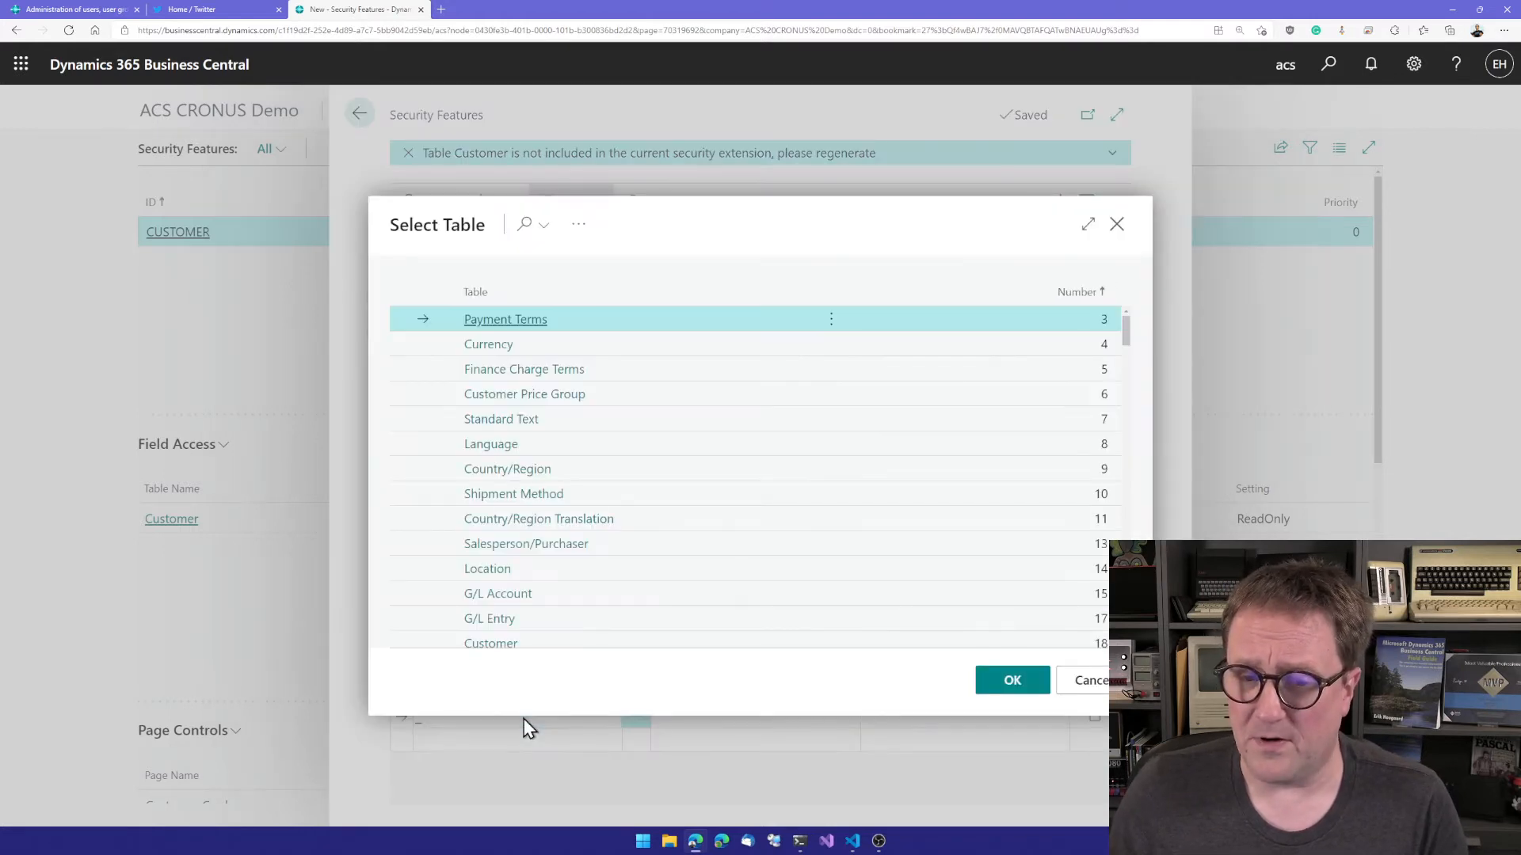
scroll(670, 598, down, 12)
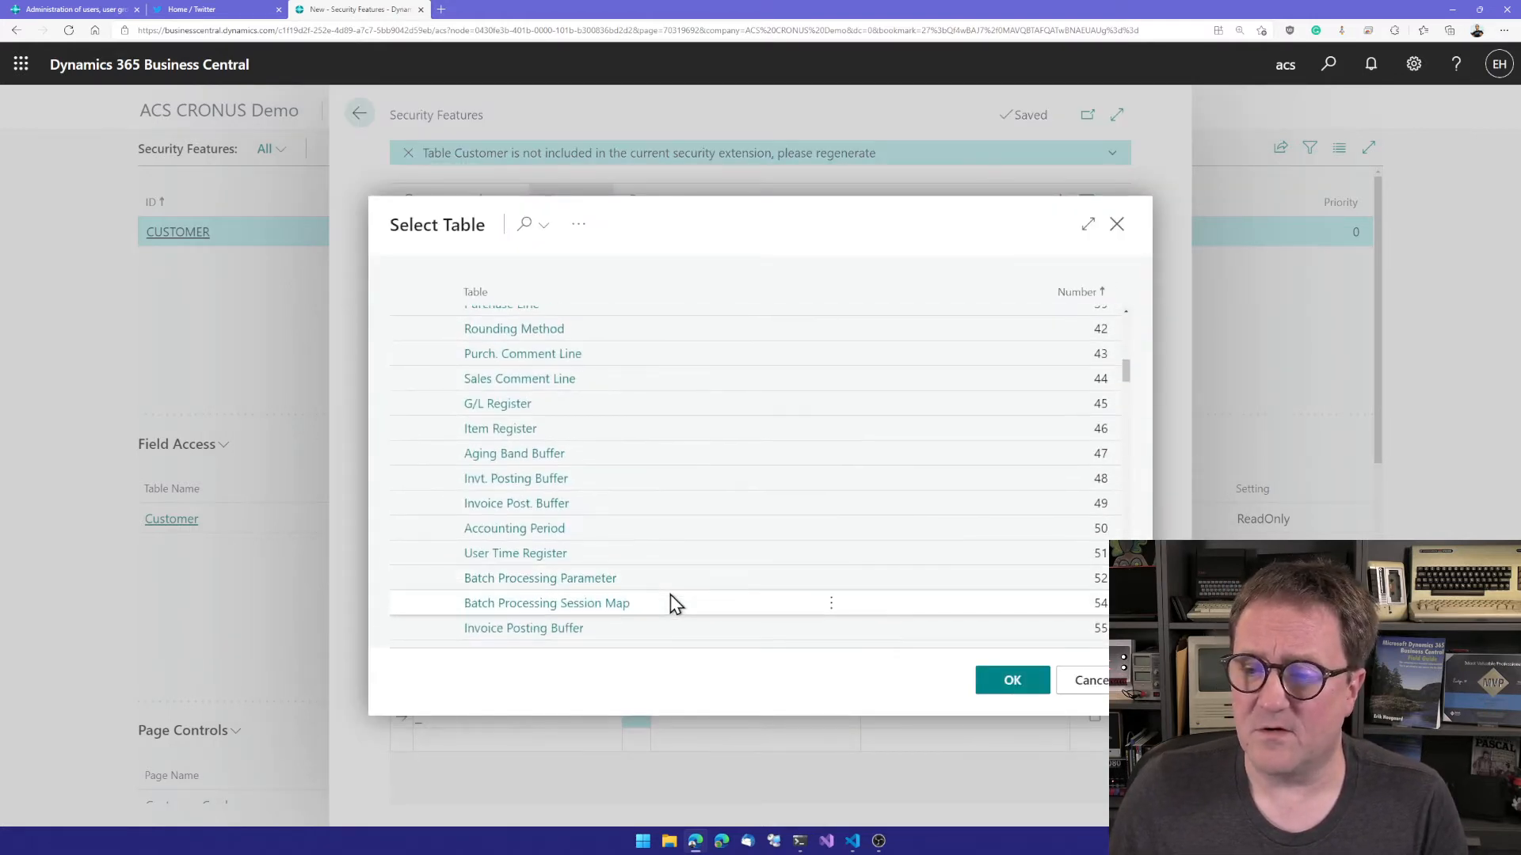
scroll(670, 602, down, 6)
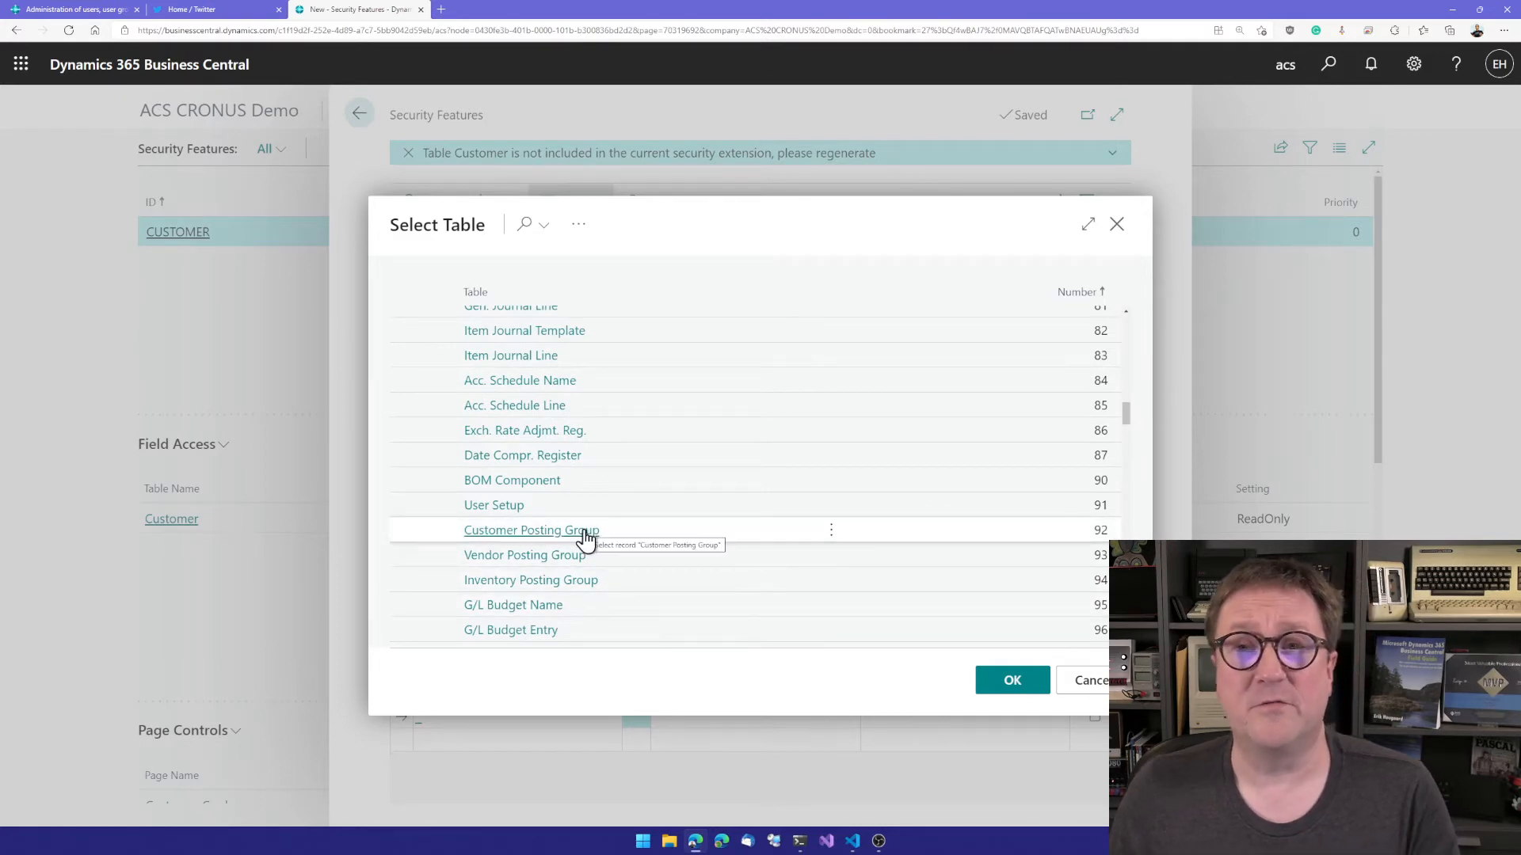
click(583, 535)
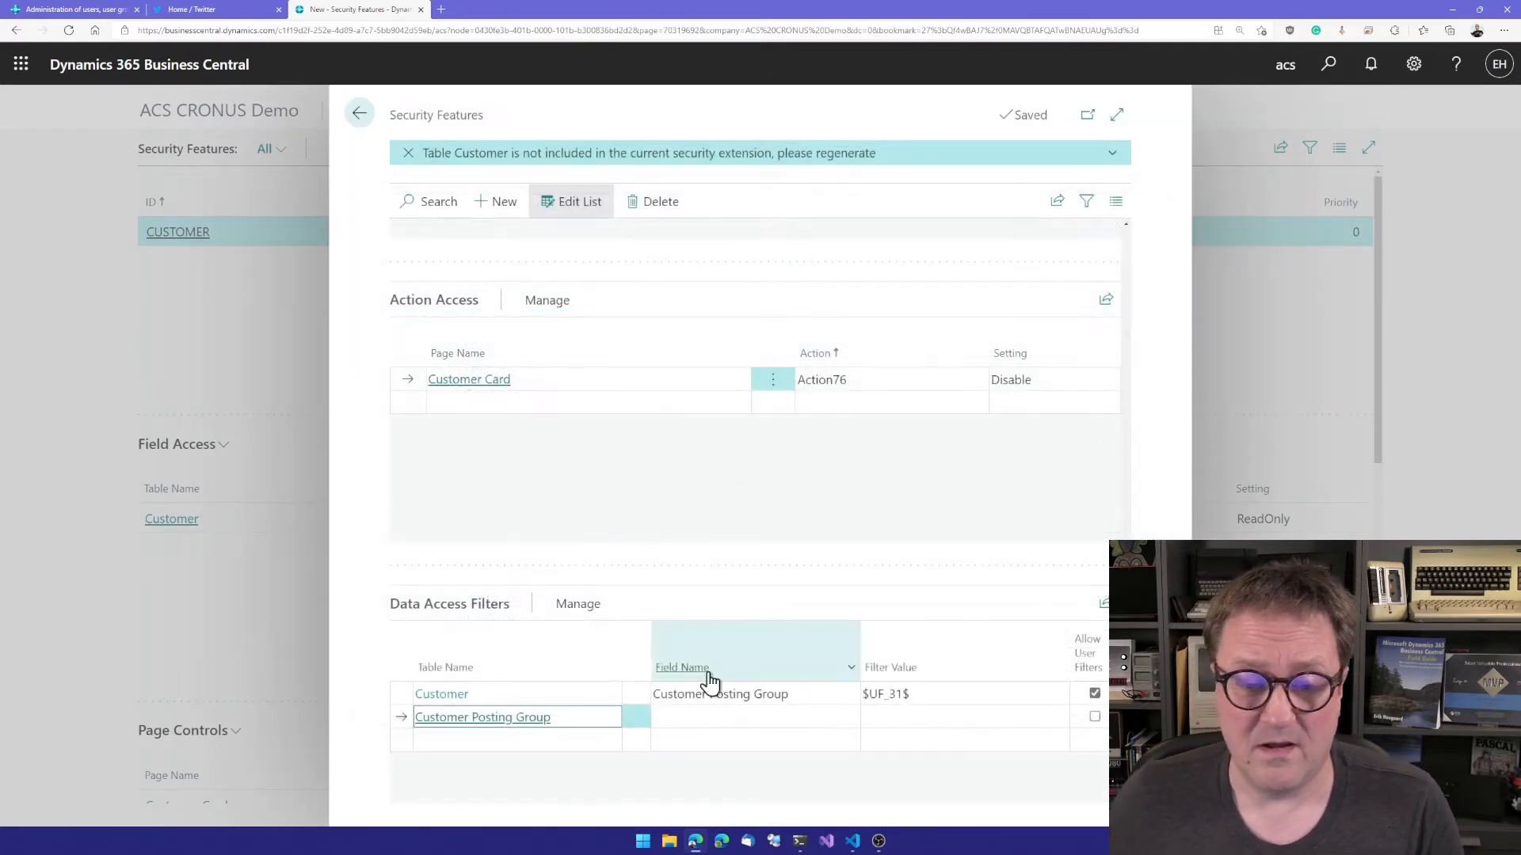
click(758, 719)
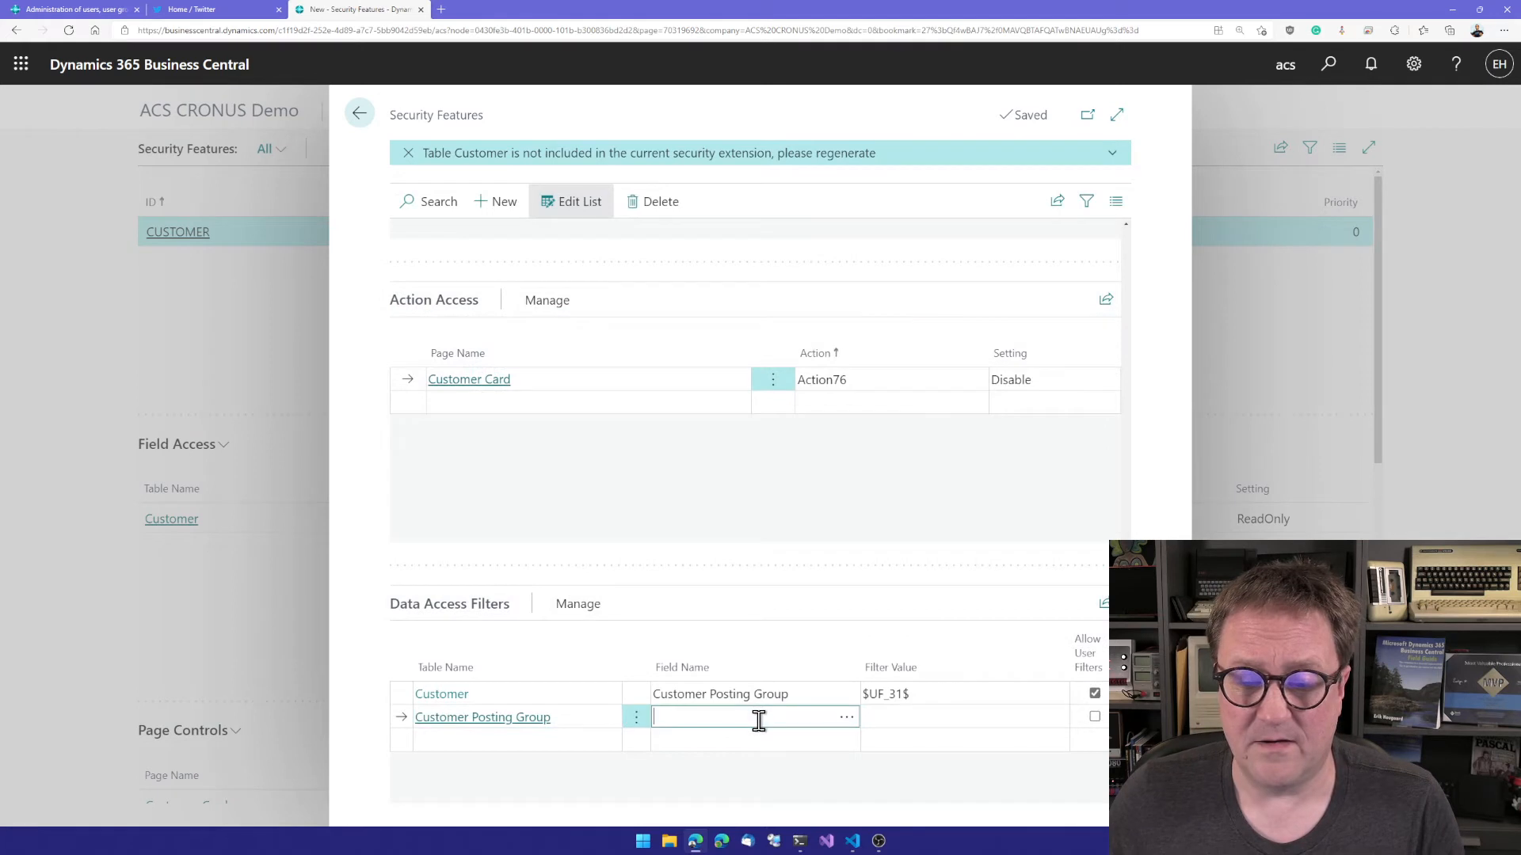
click(848, 721)
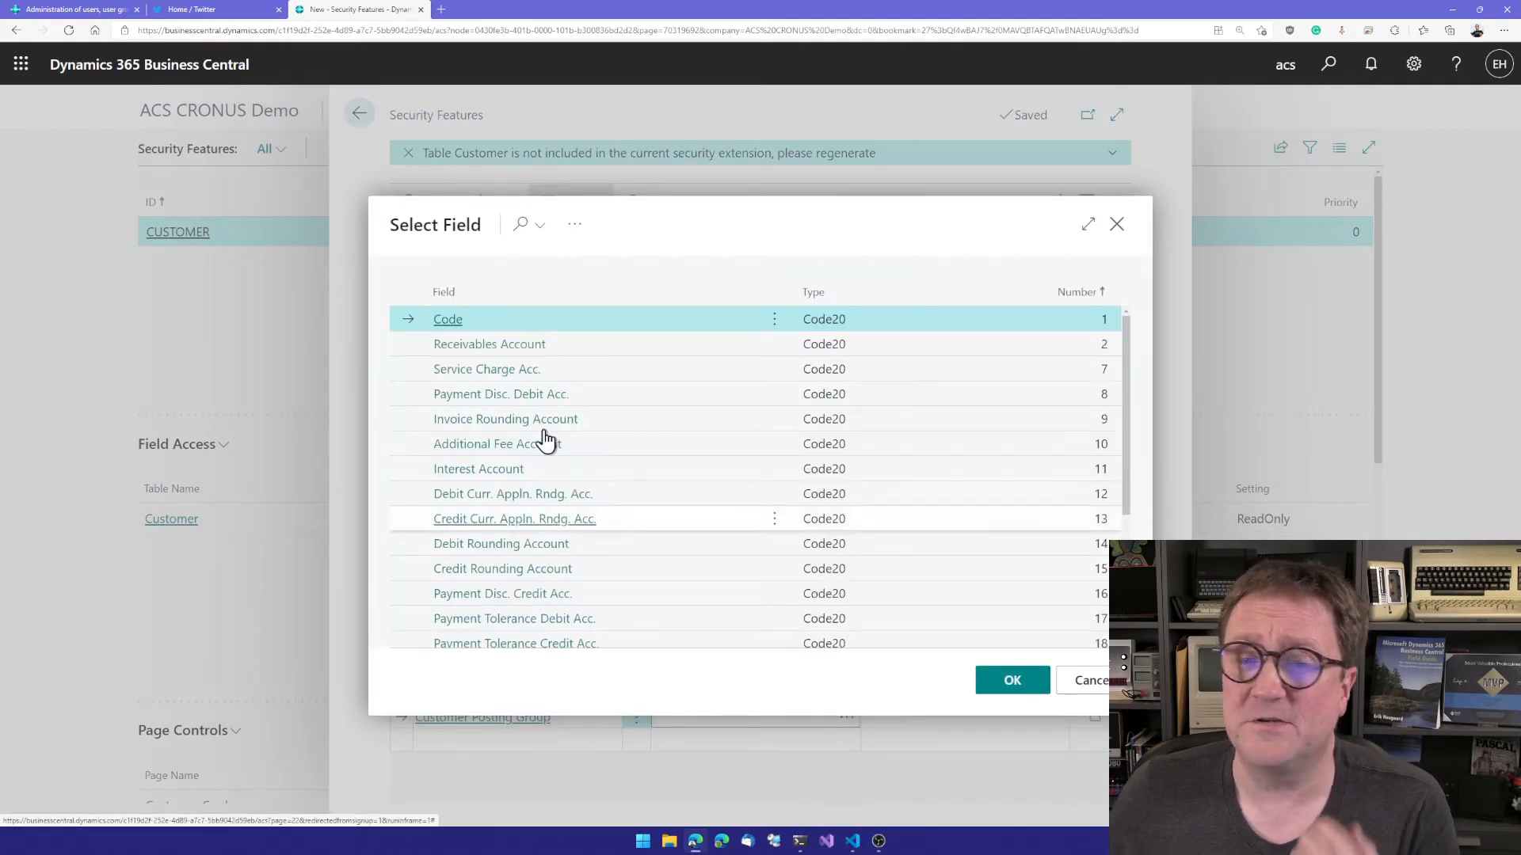
click(448, 320)
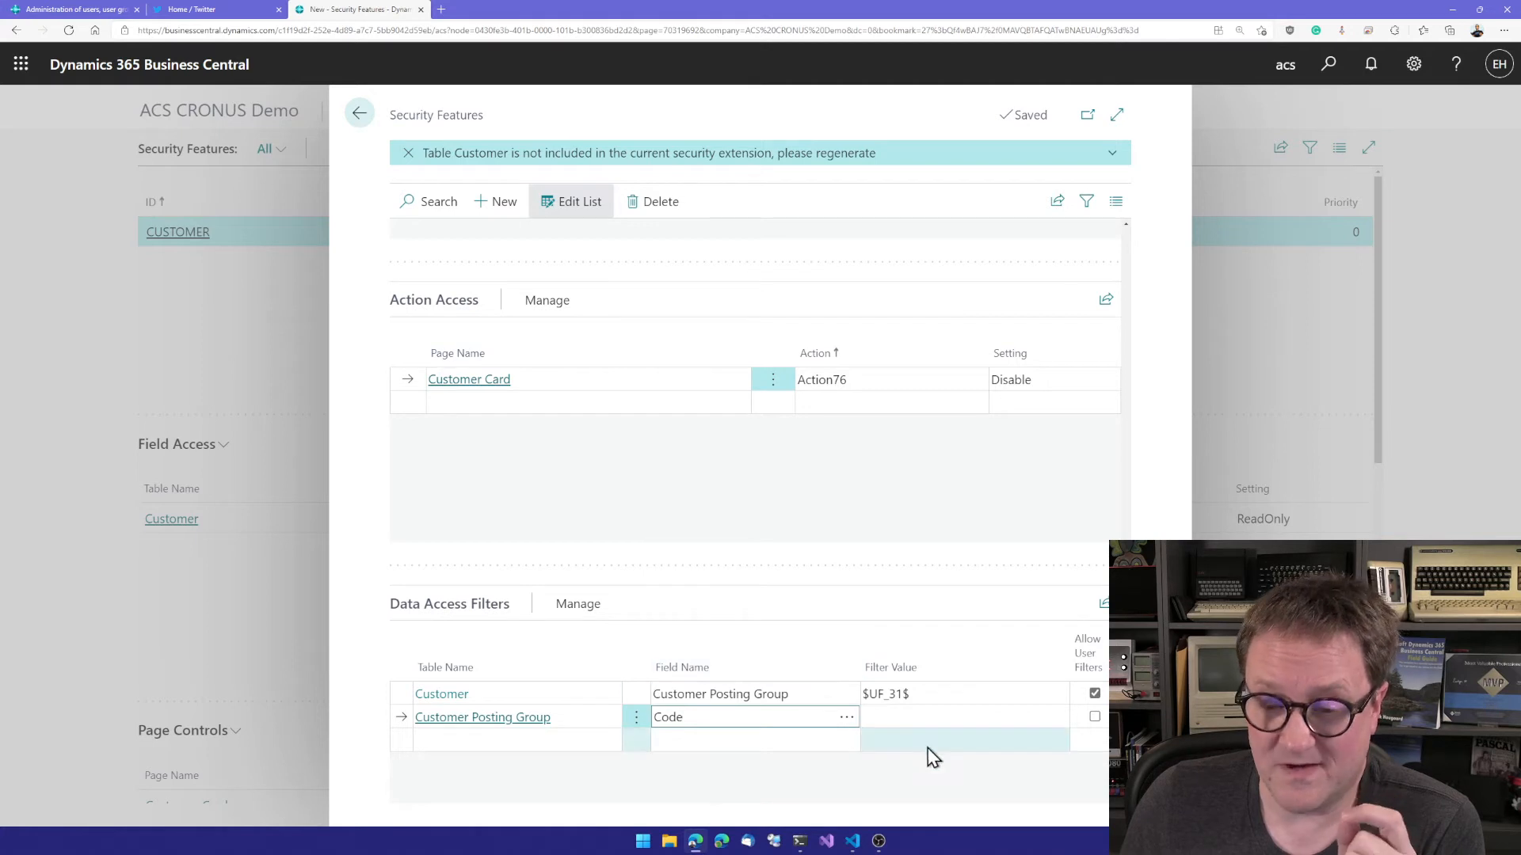
Step: Set the Customer Posting Group line's filter value to $UF_31$, allow user filters and close the feature editor
click(923, 718)
text($UF_31$)
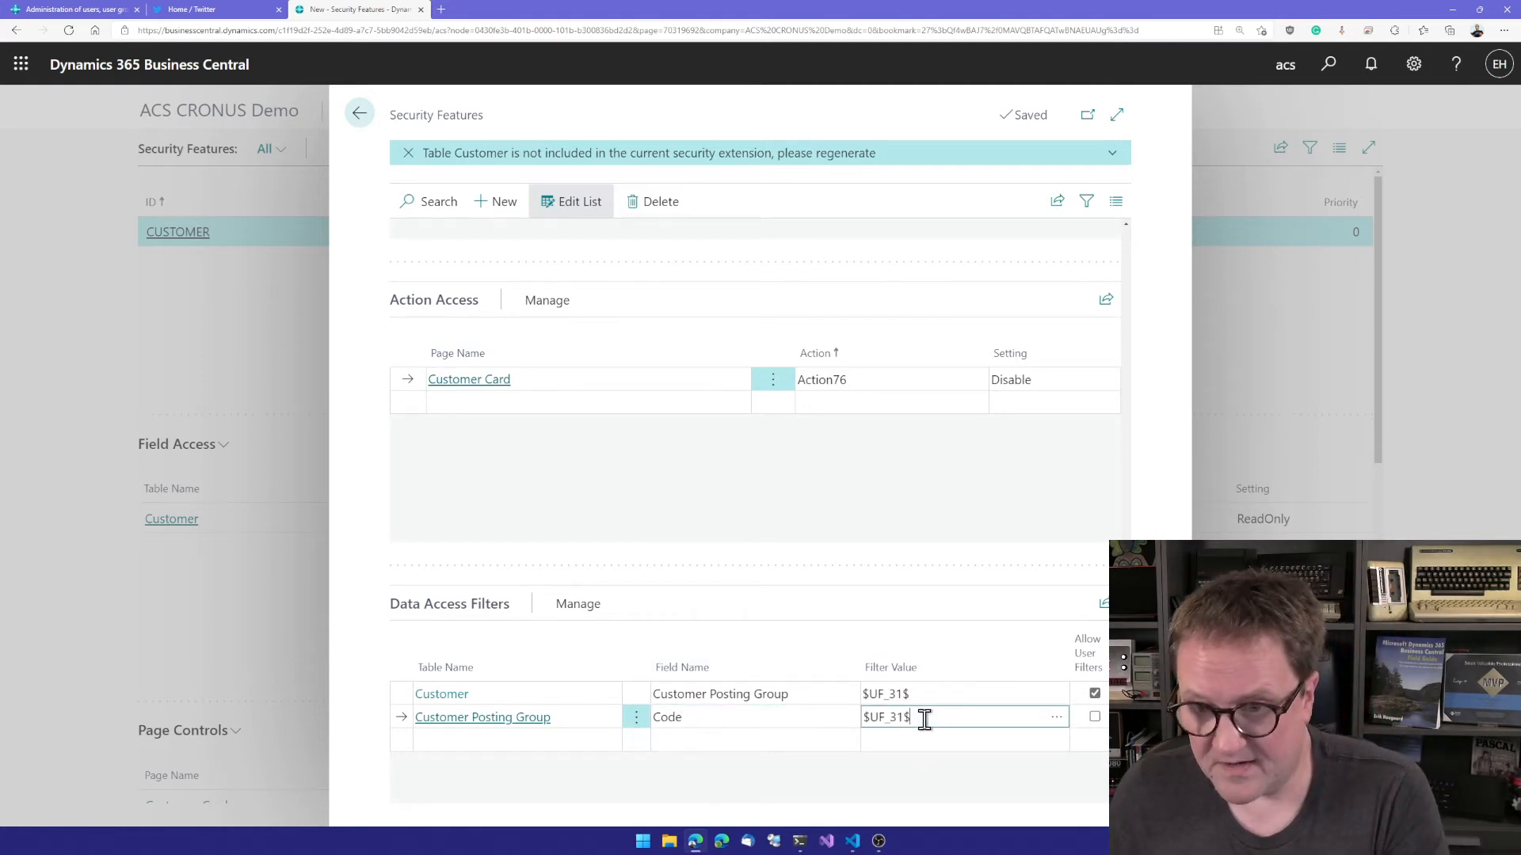
click(1094, 718)
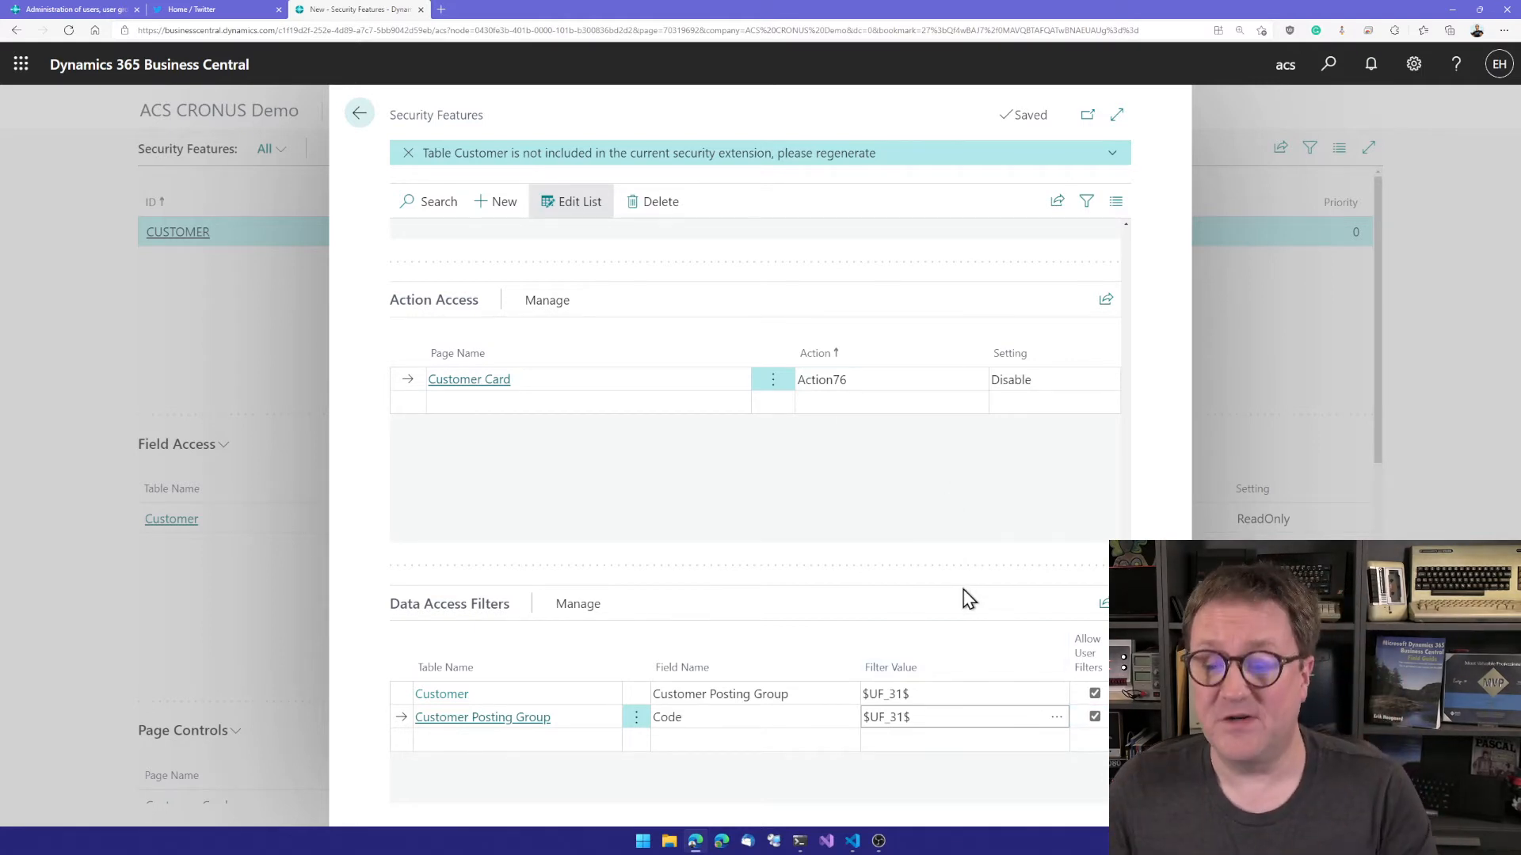
key(Up)
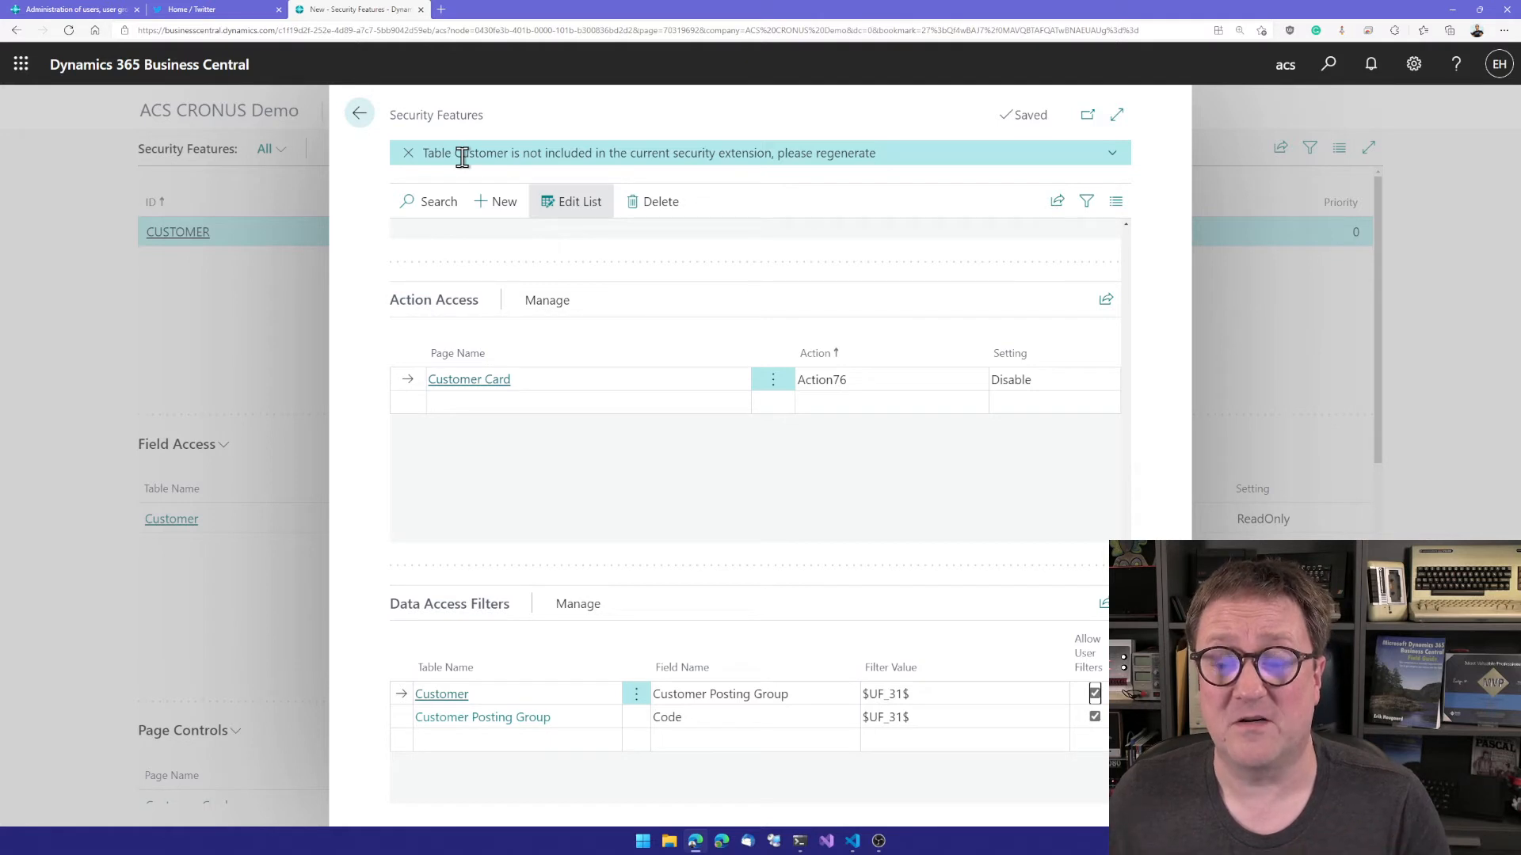
key(Down)
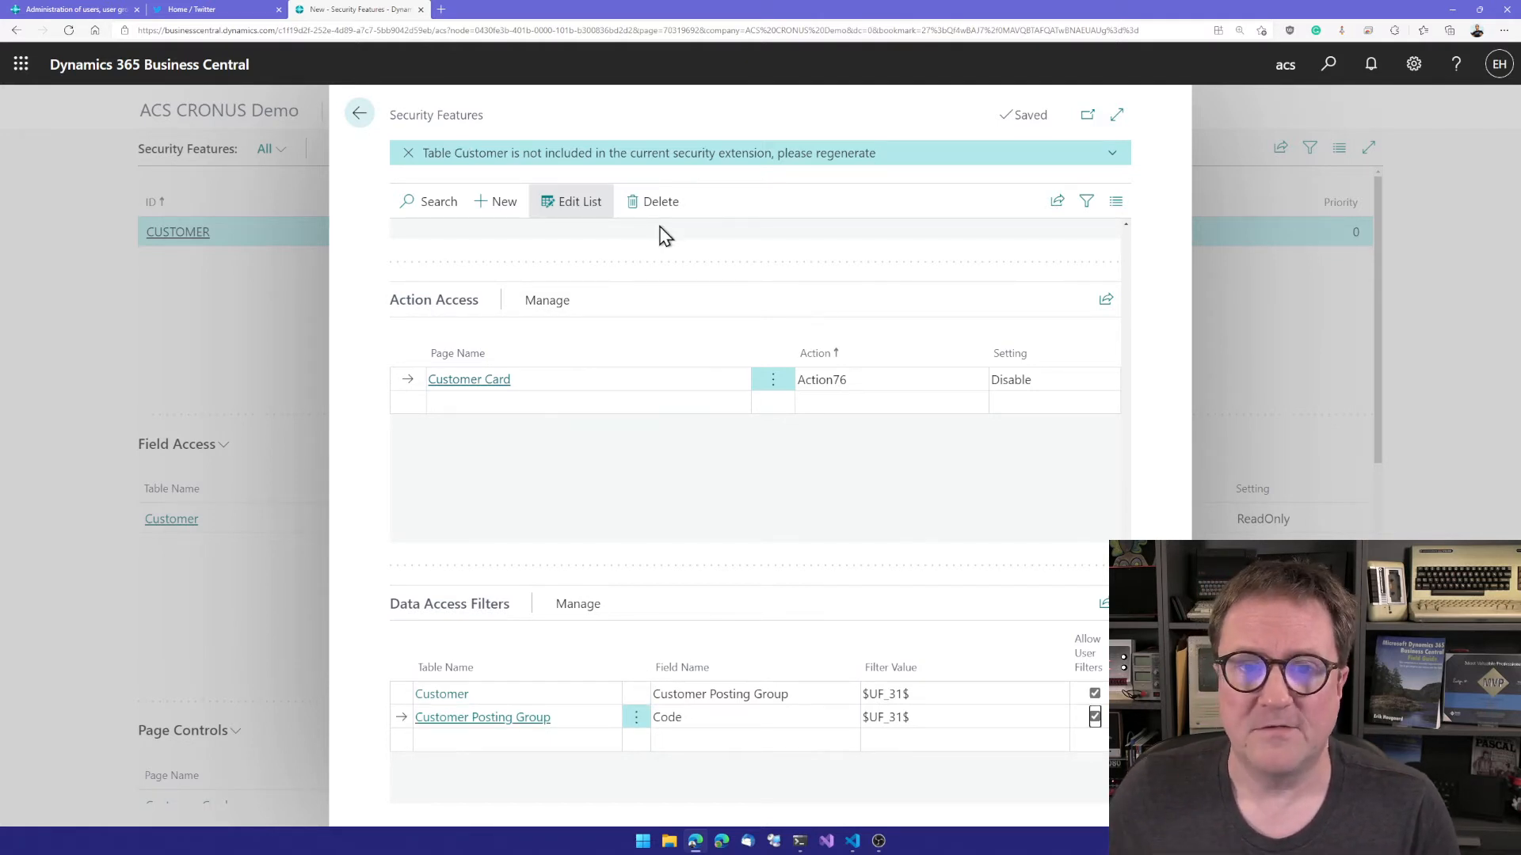
key(Escape)
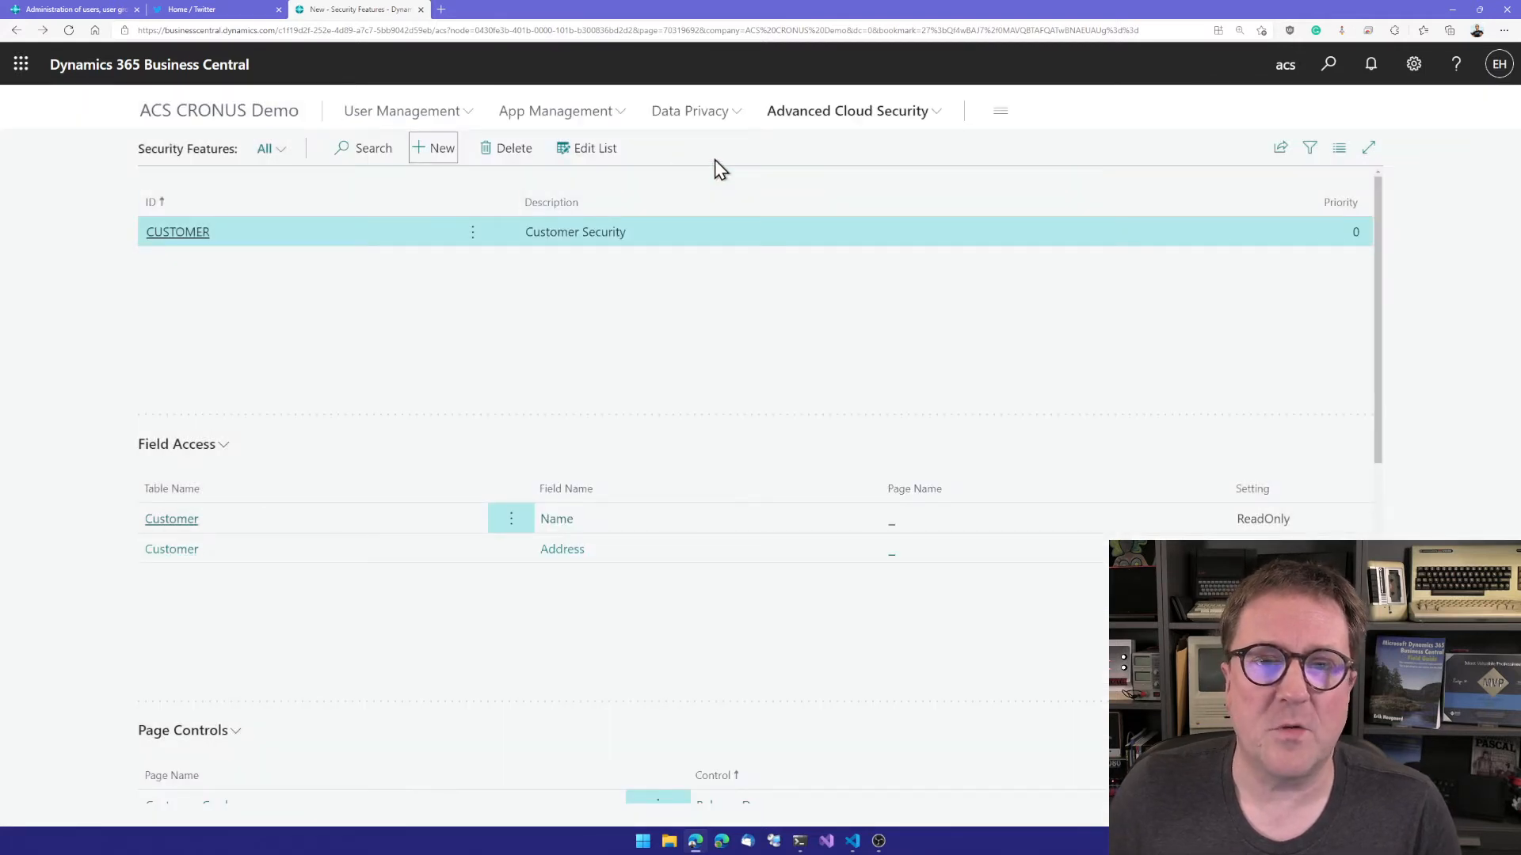
Step: Open the Advanced Cloud Security setup for editing and review the Extension Build Method options
click(855, 117)
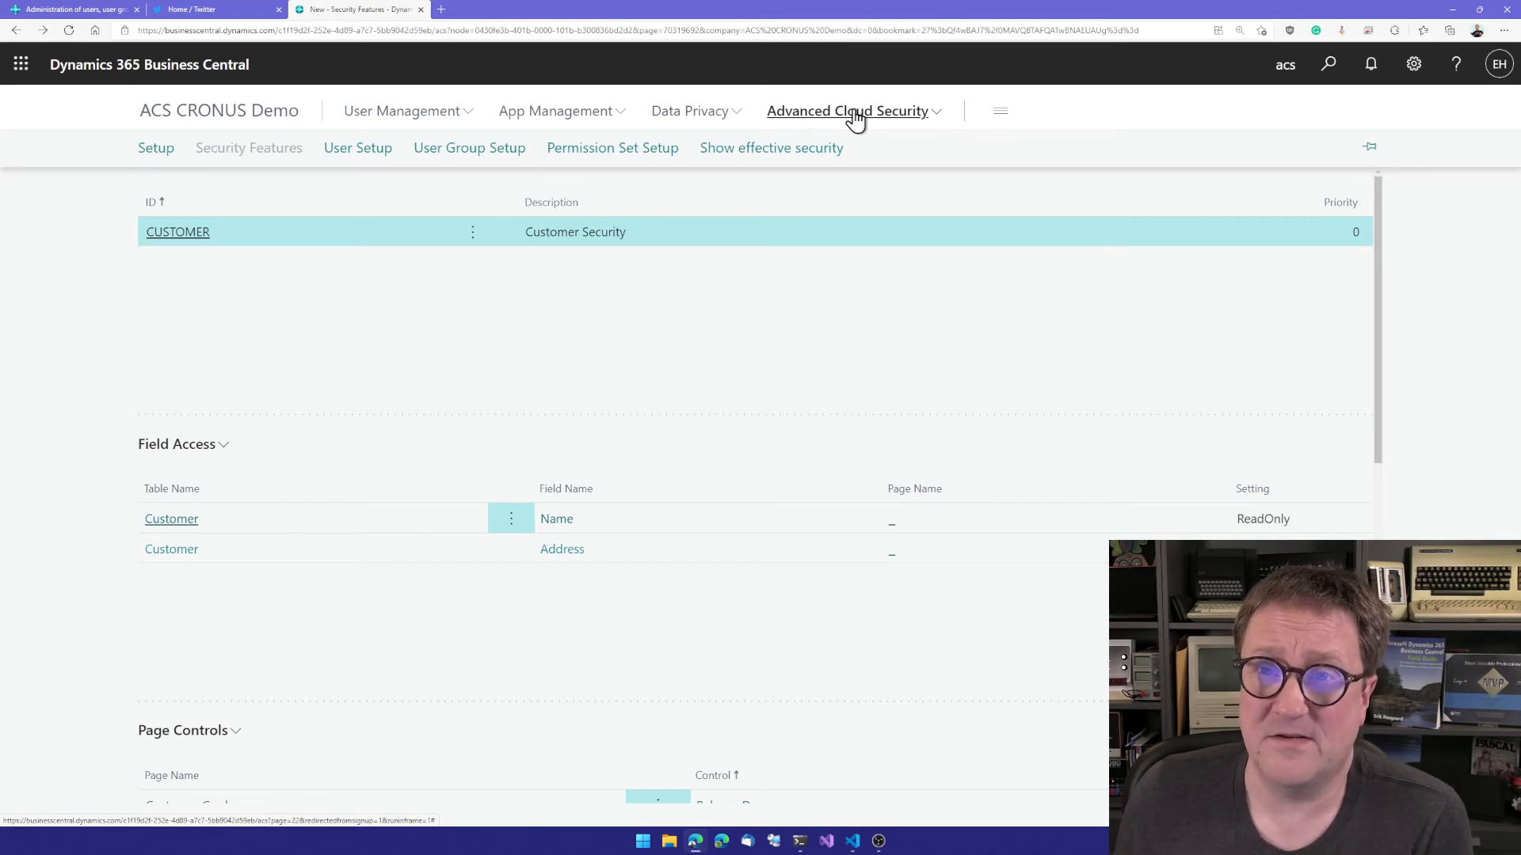
click(156, 149)
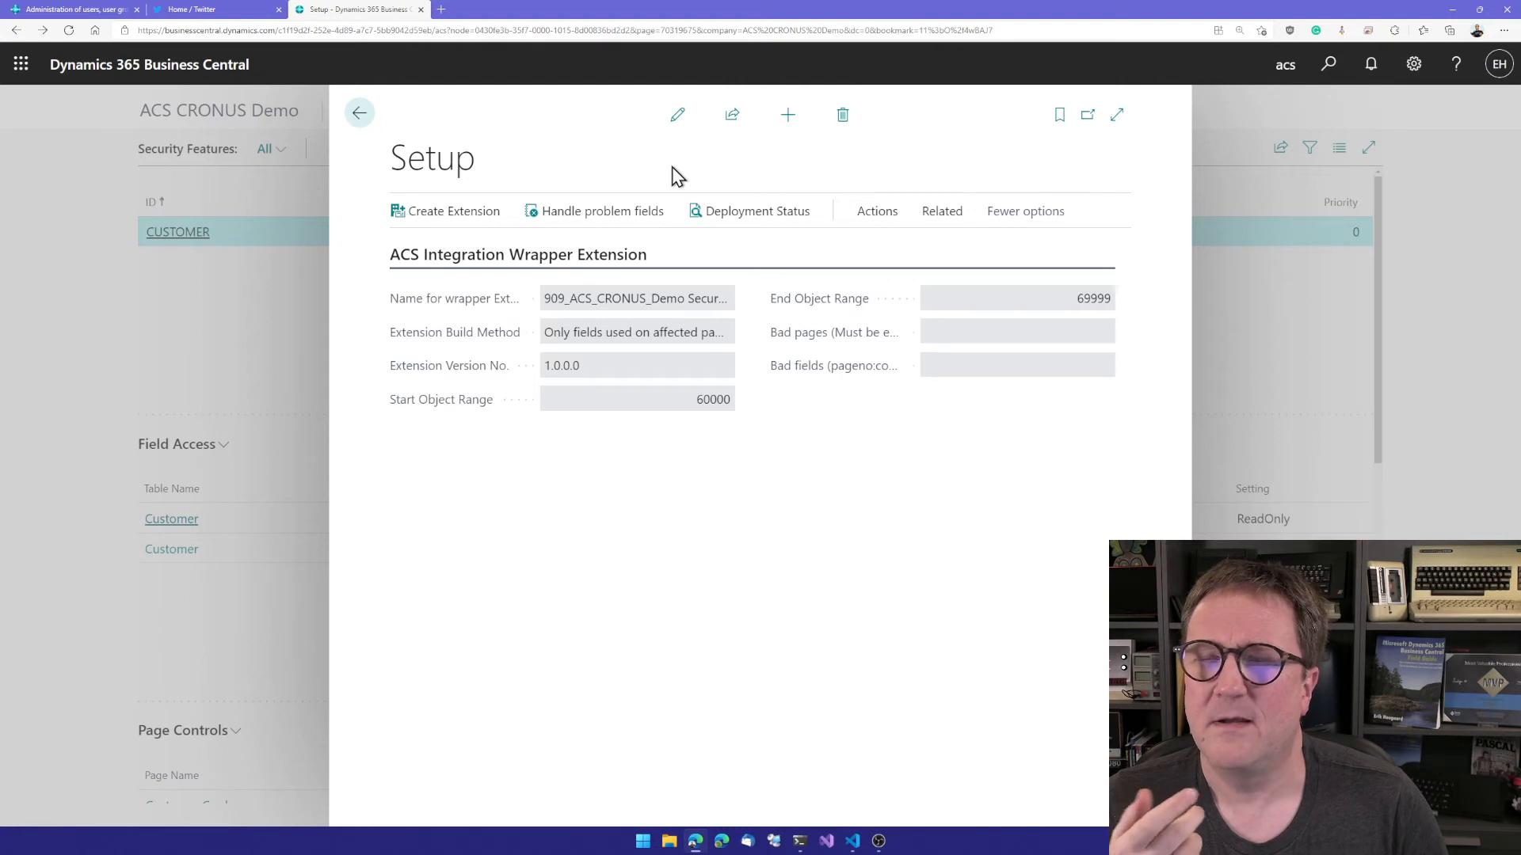
click(679, 119)
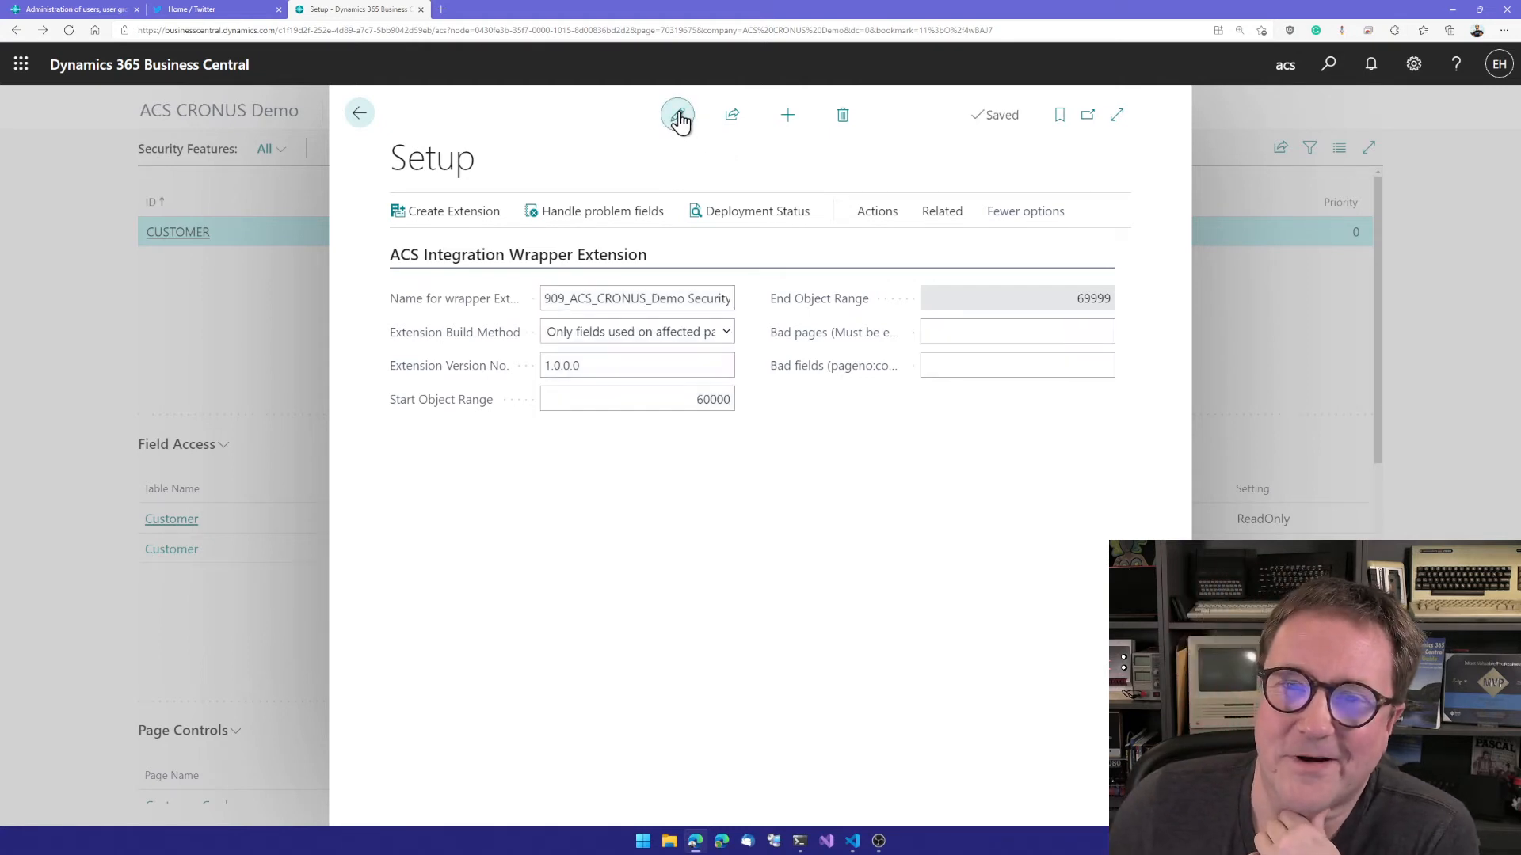
click(724, 333)
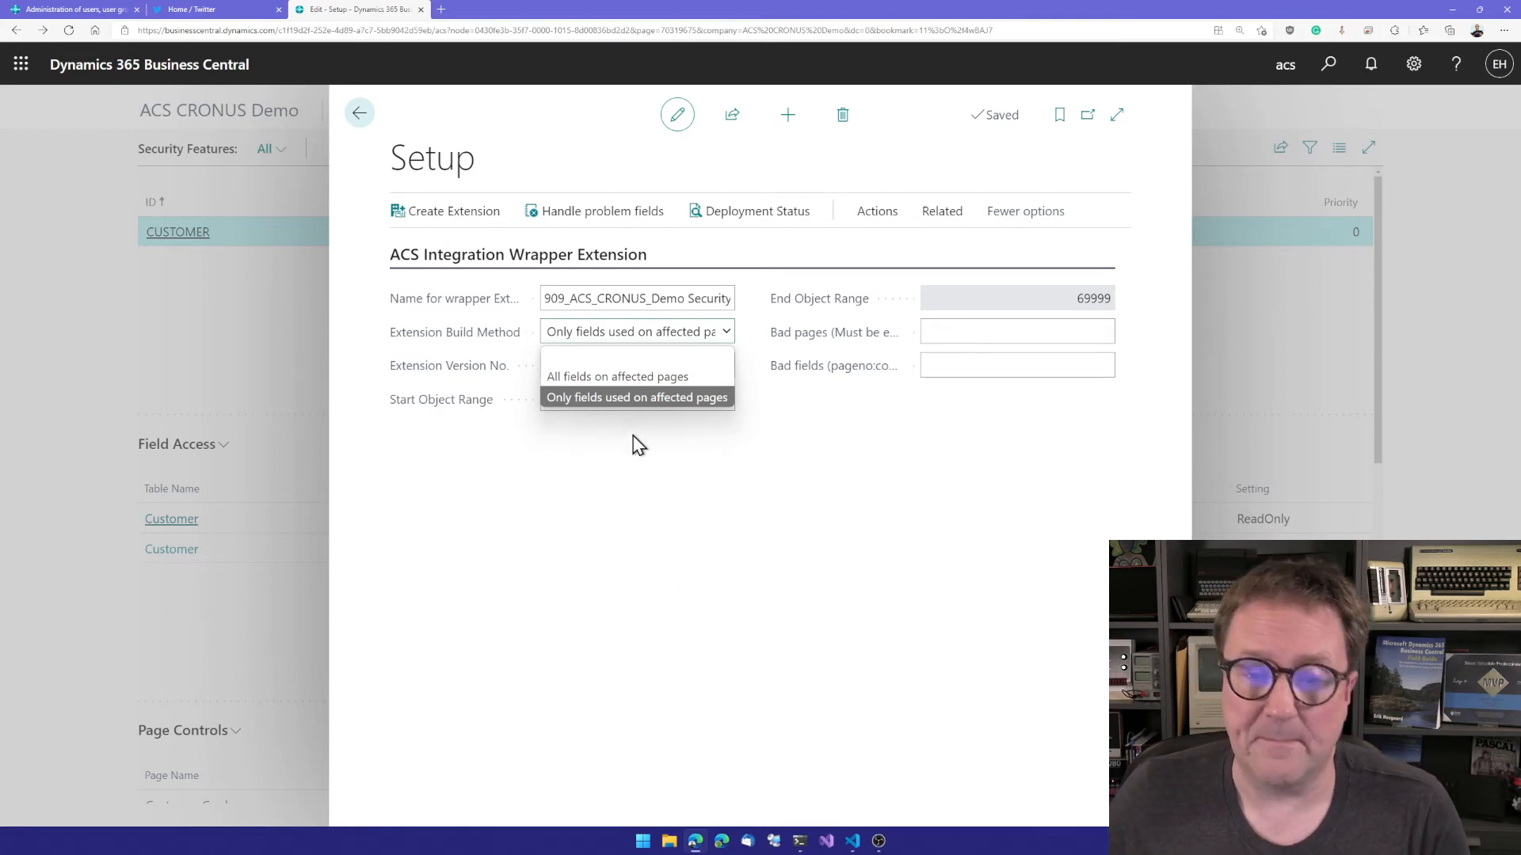
click(671, 443)
Step: Create the ACS integration wrapper extension, keeping the downloaded app file, and check its deployment status
click(445, 209)
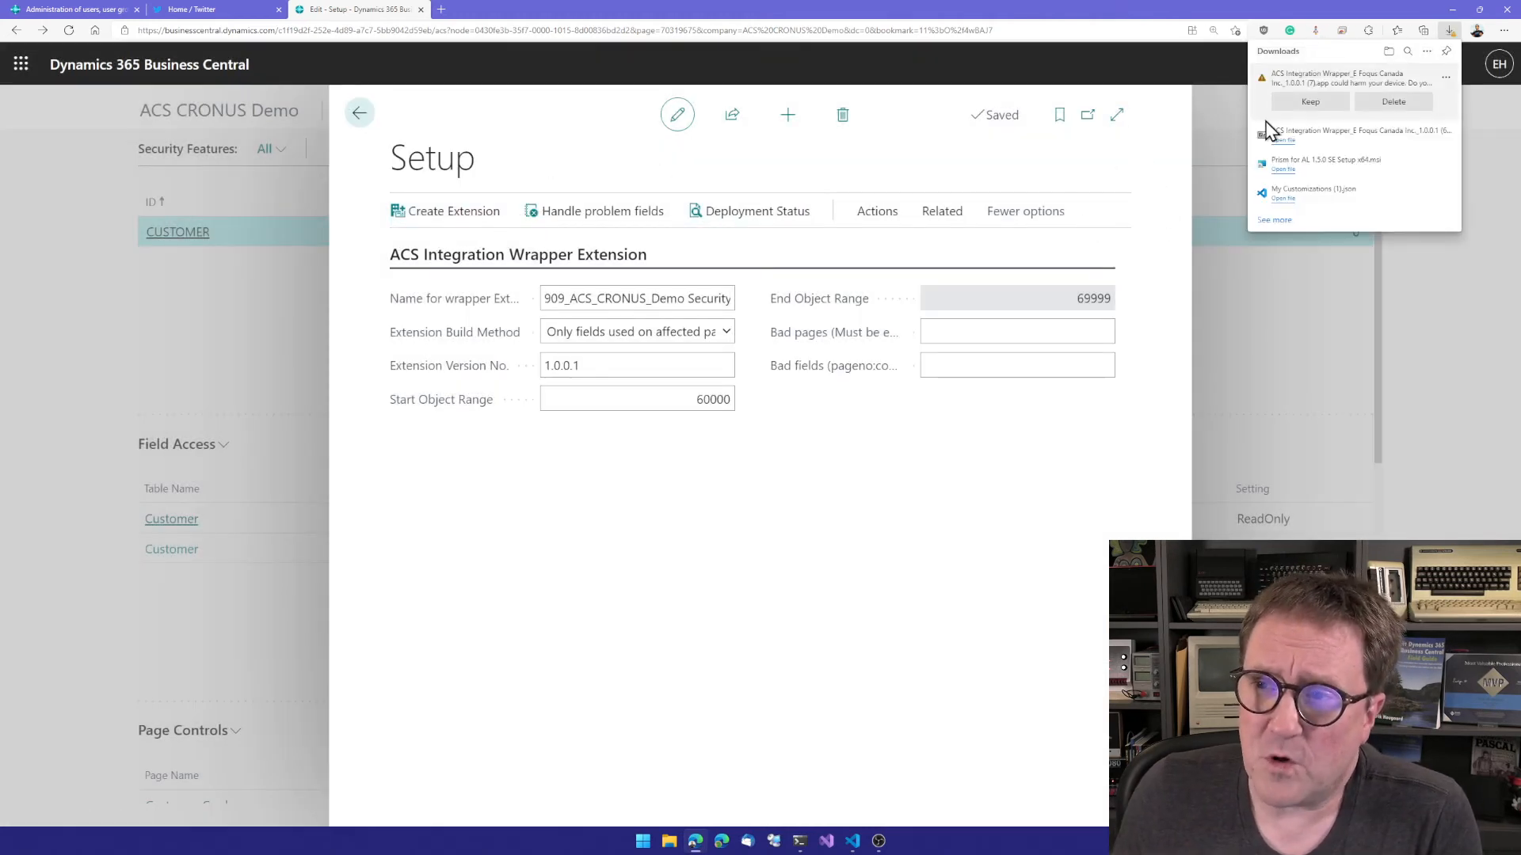
click(1309, 106)
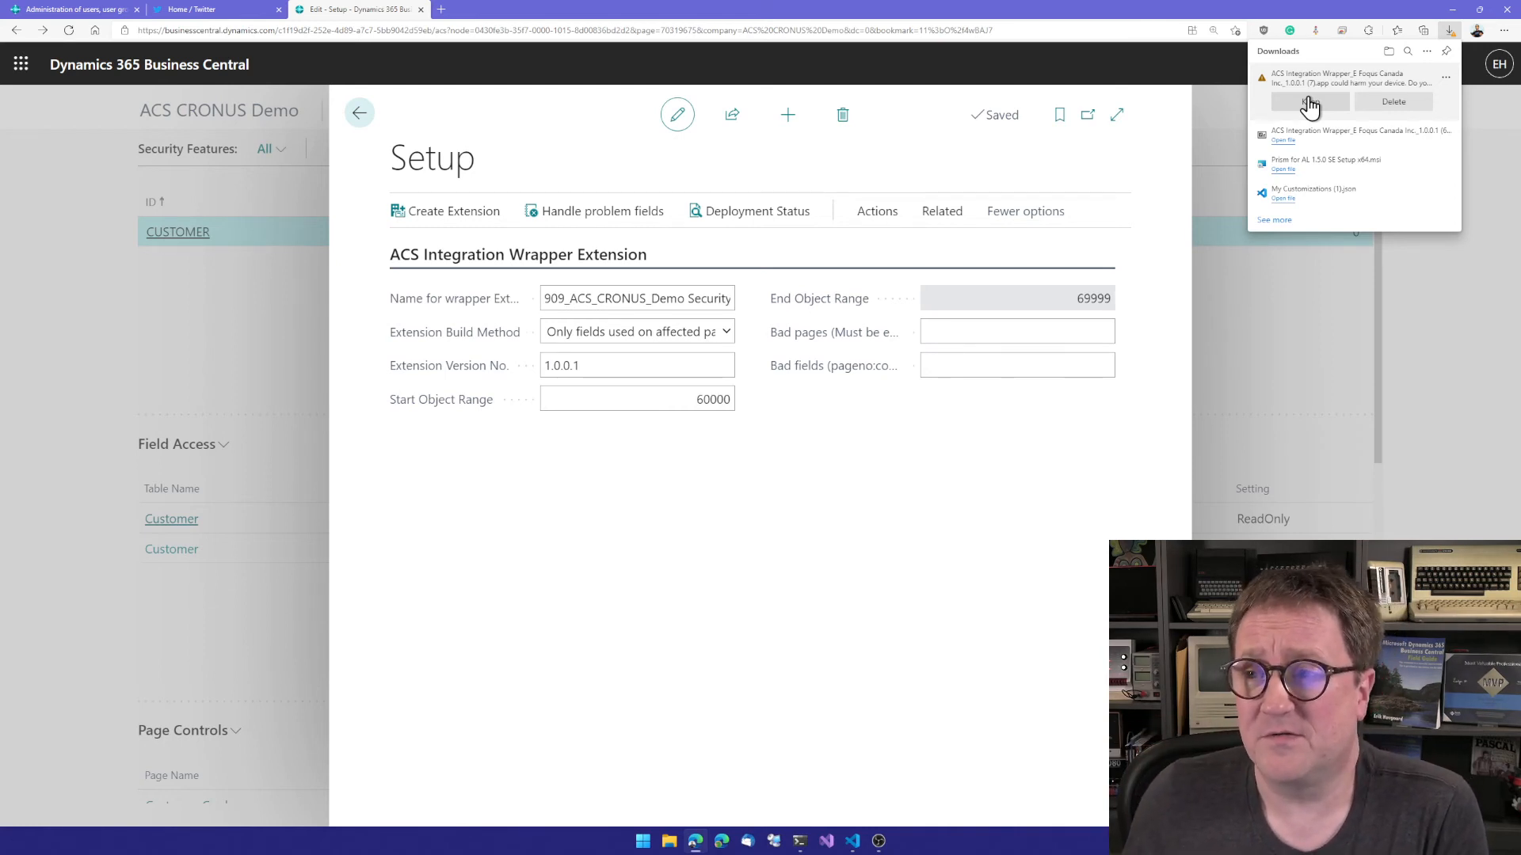
click(1308, 101)
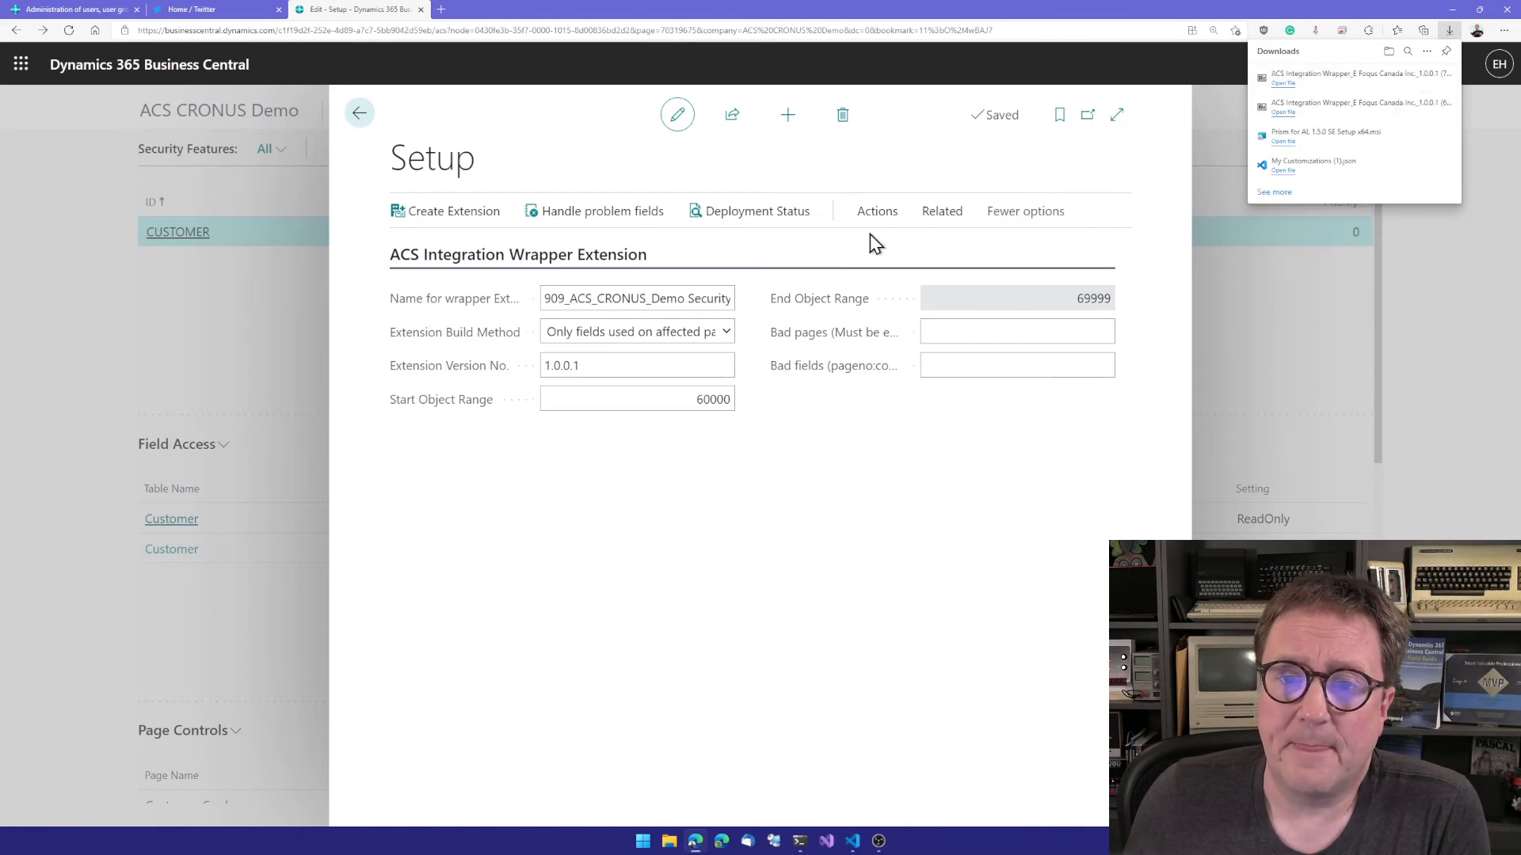
click(756, 212)
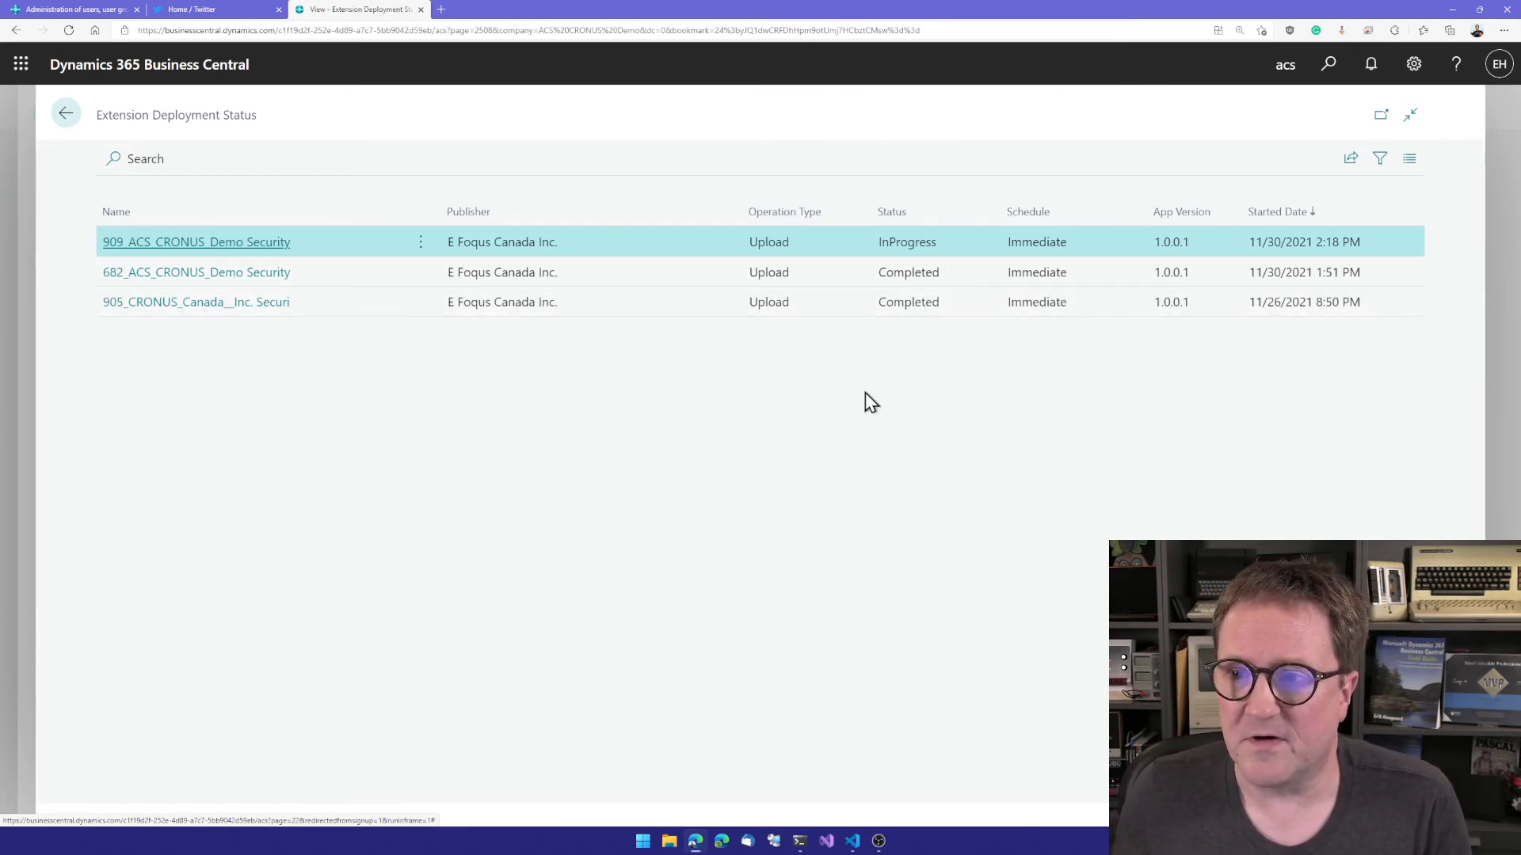
key(Escape)
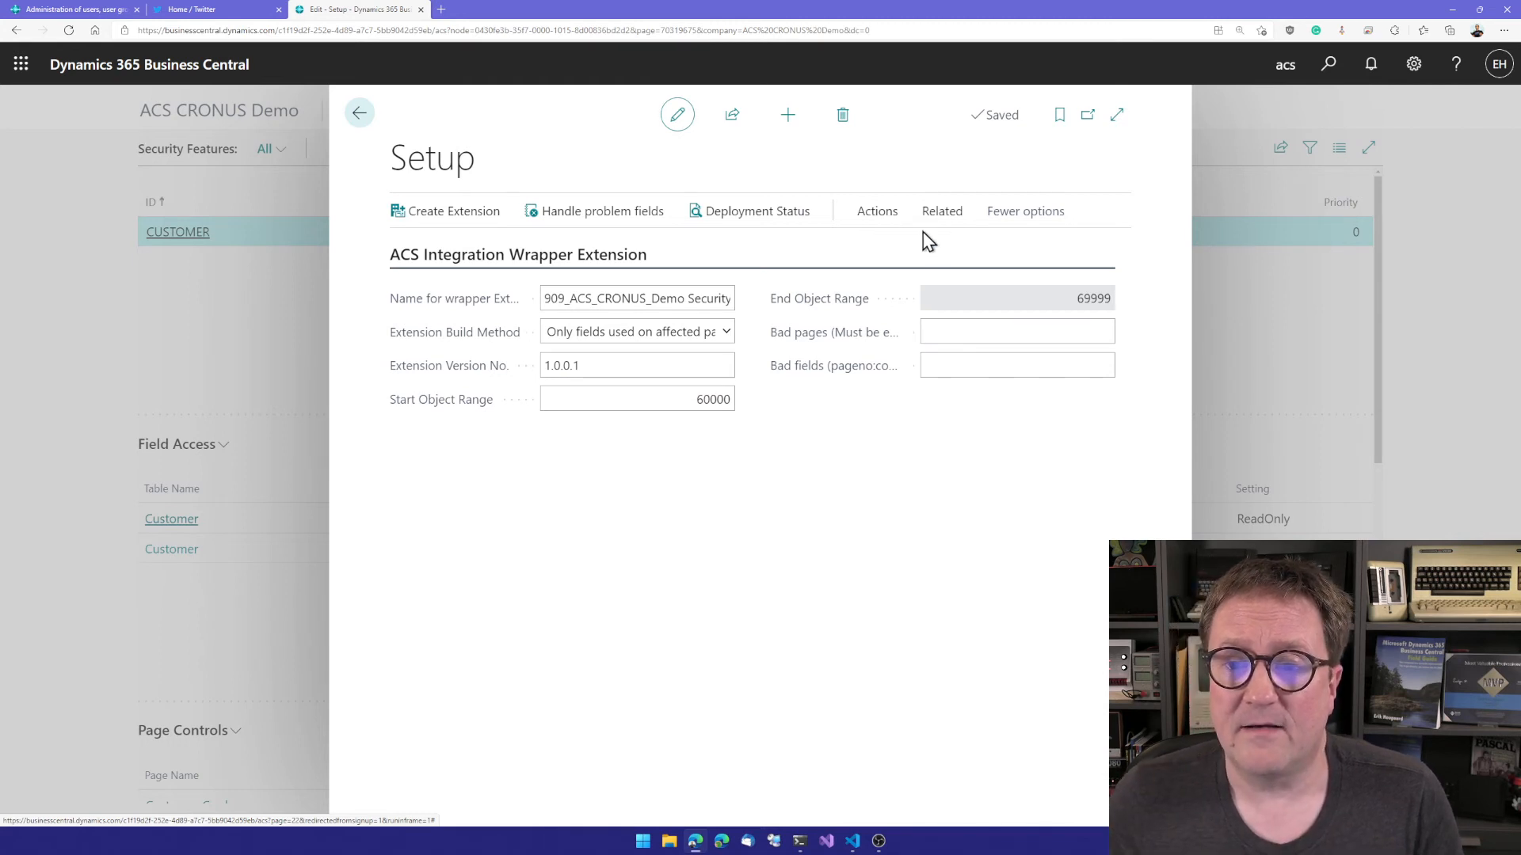
Step: Open the User Security Filters list related to the Advanced Cloud Security setup
click(878, 216)
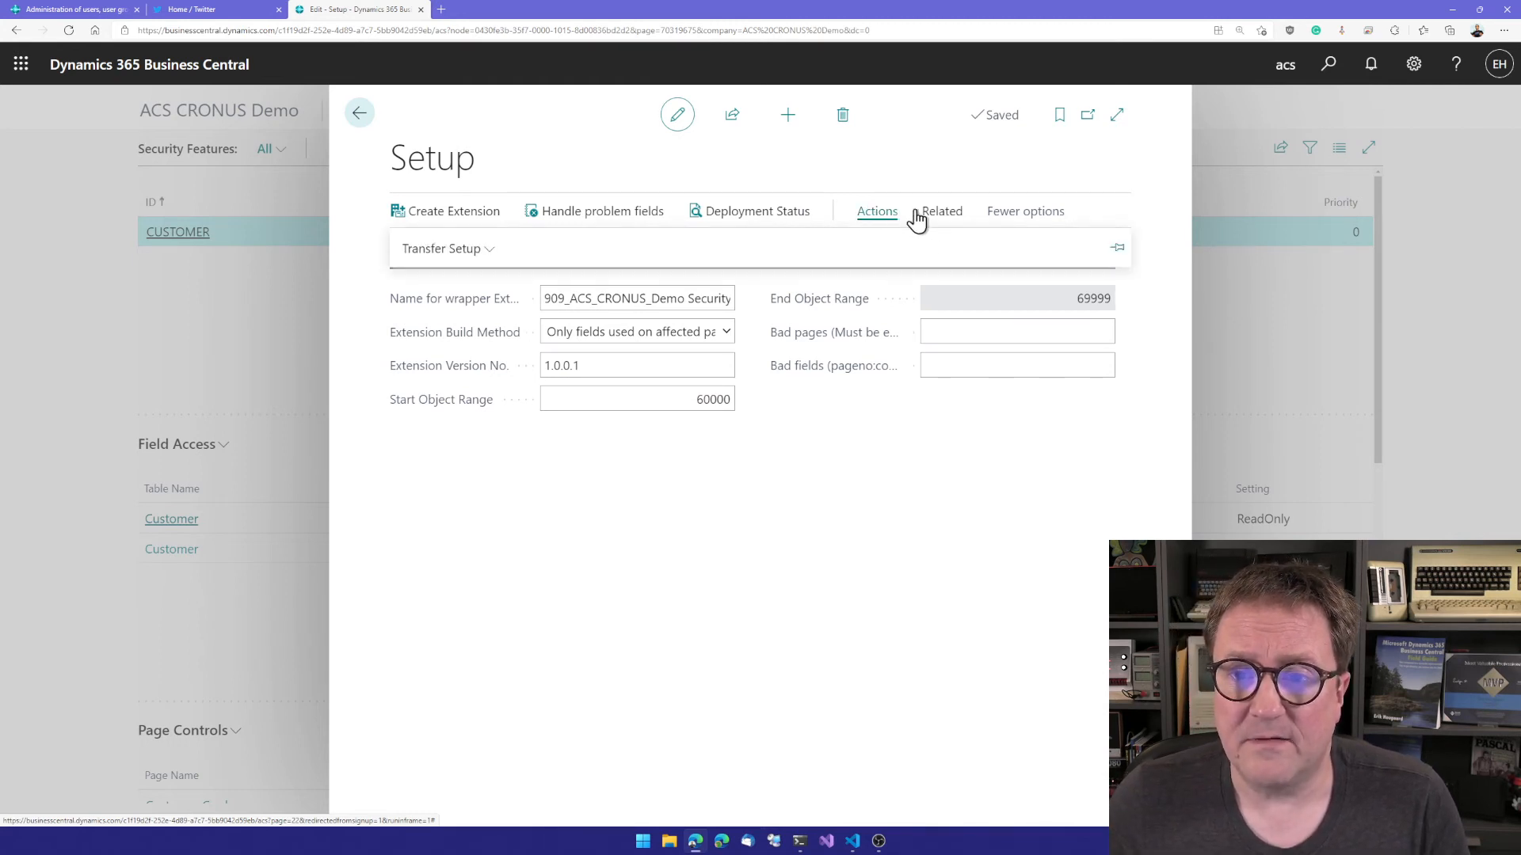
click(941, 215)
click(586, 250)
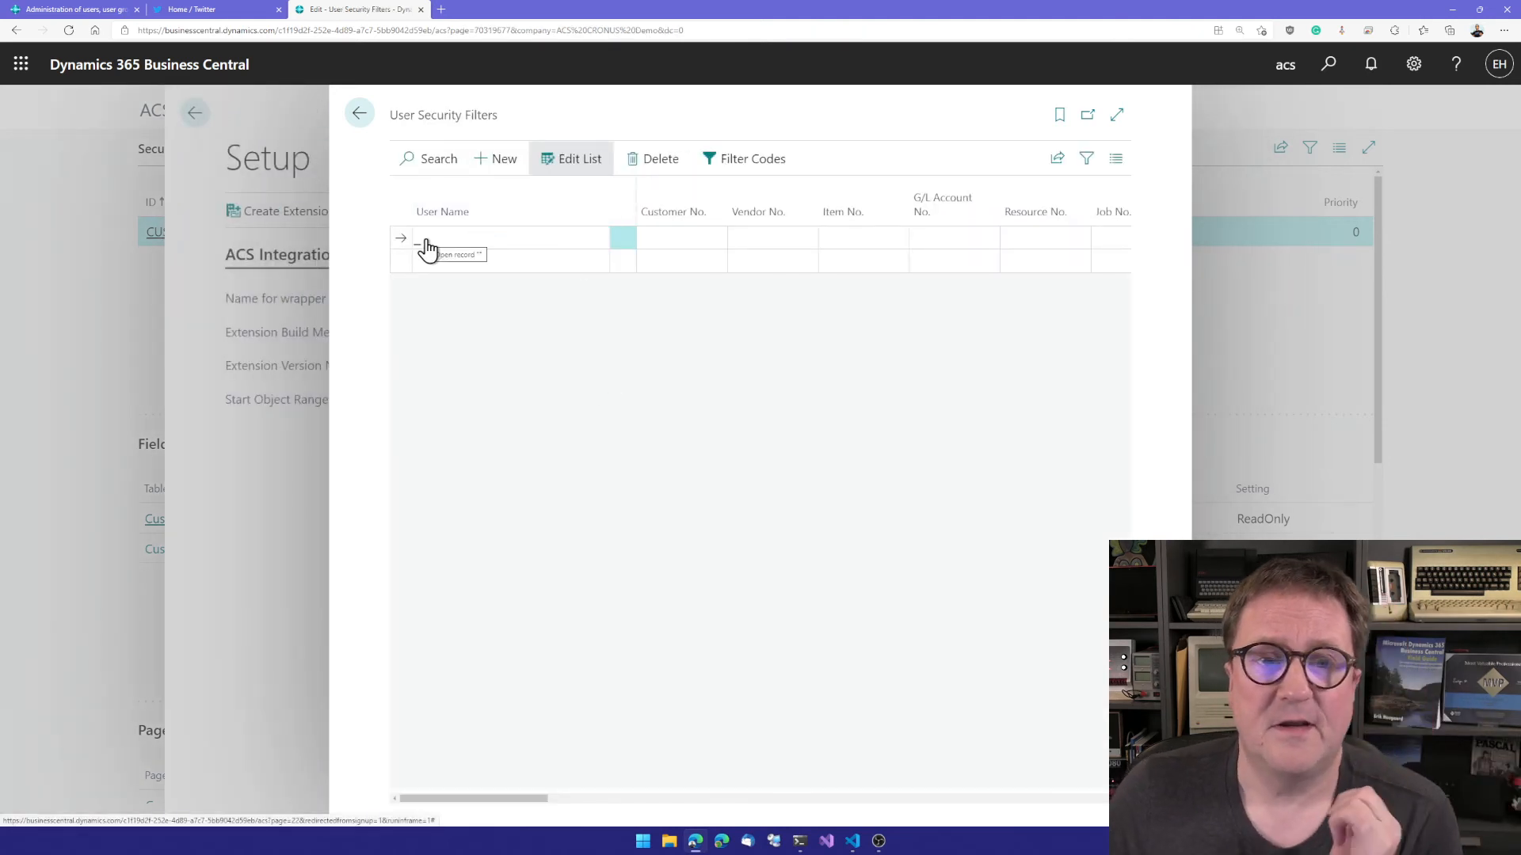
click(428, 249)
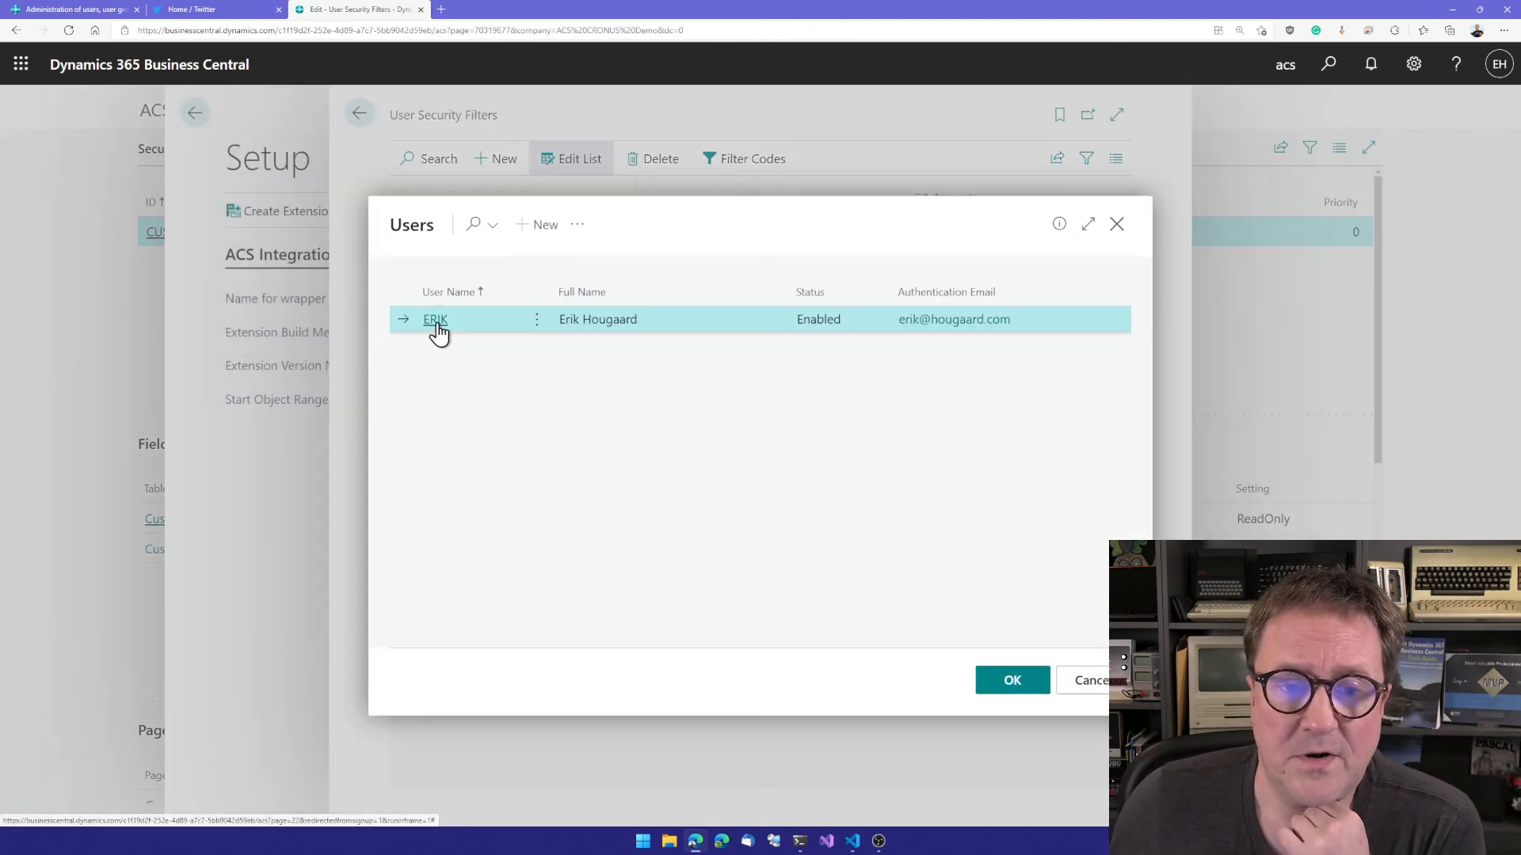
key(Escape)
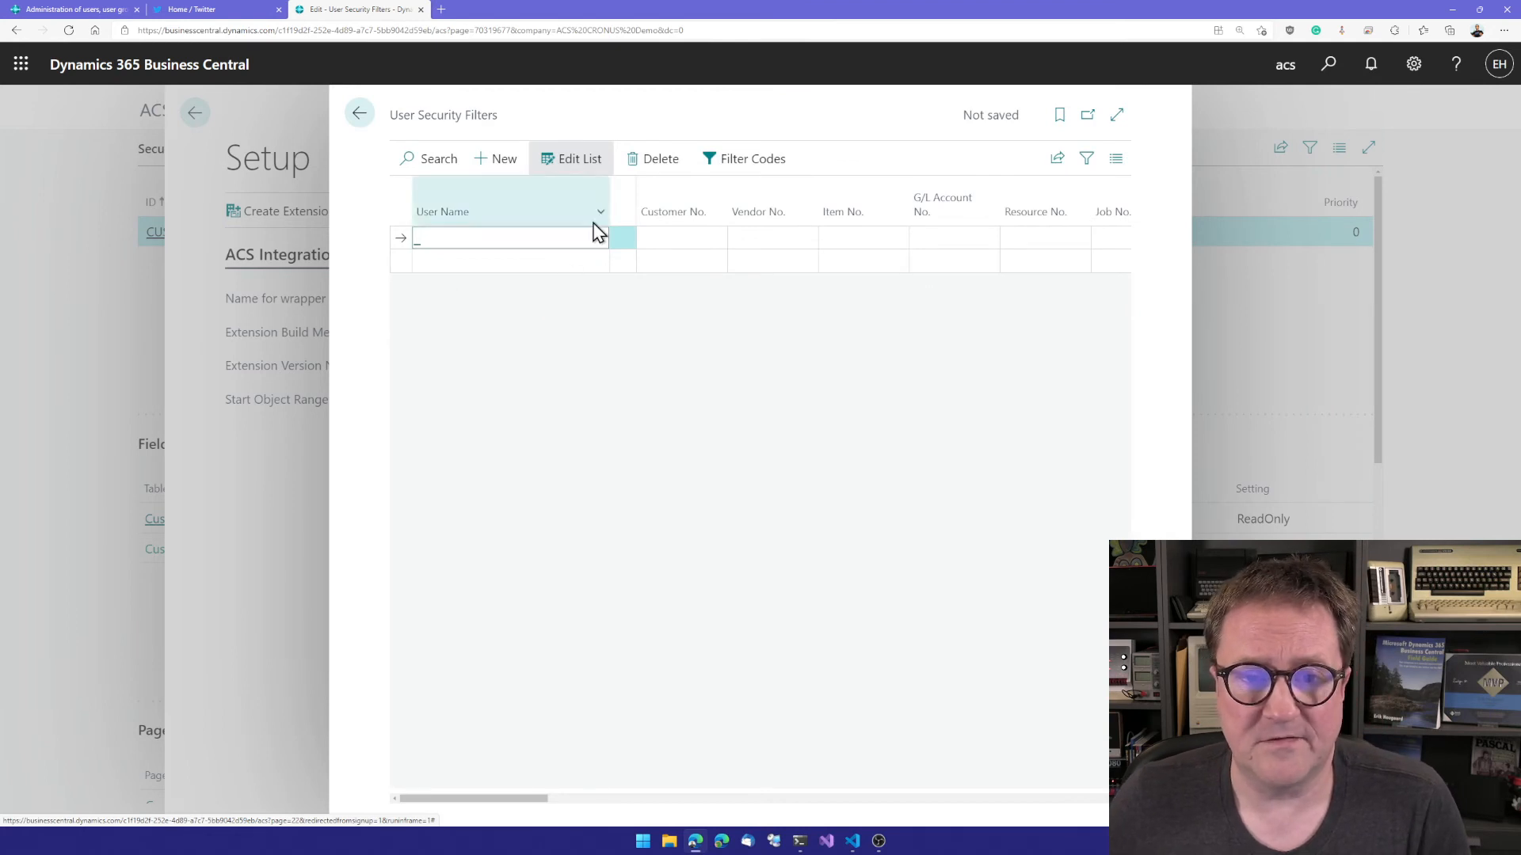
click(658, 159)
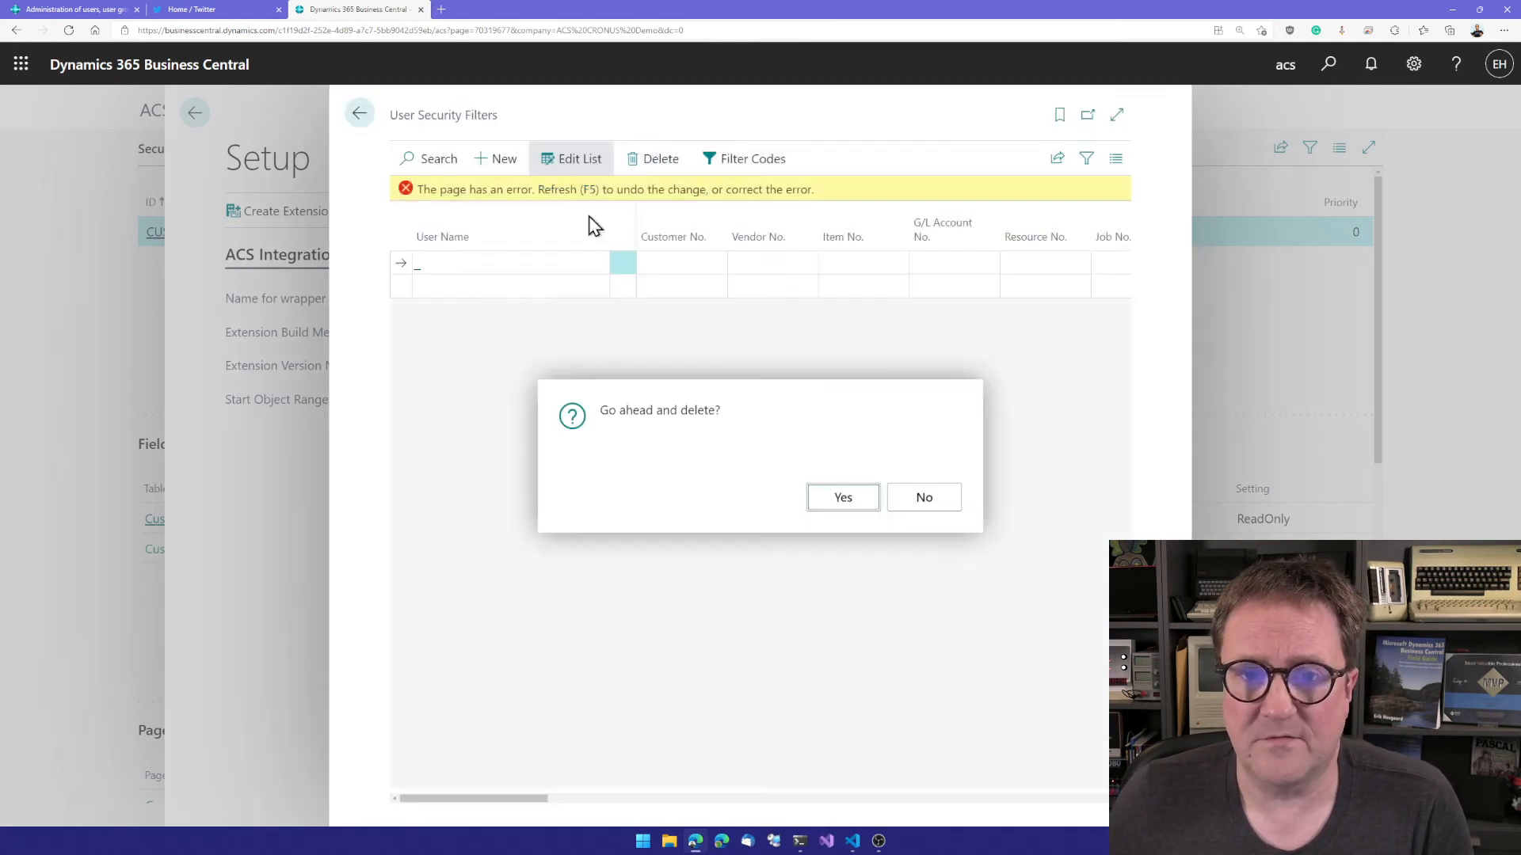
key(Return)
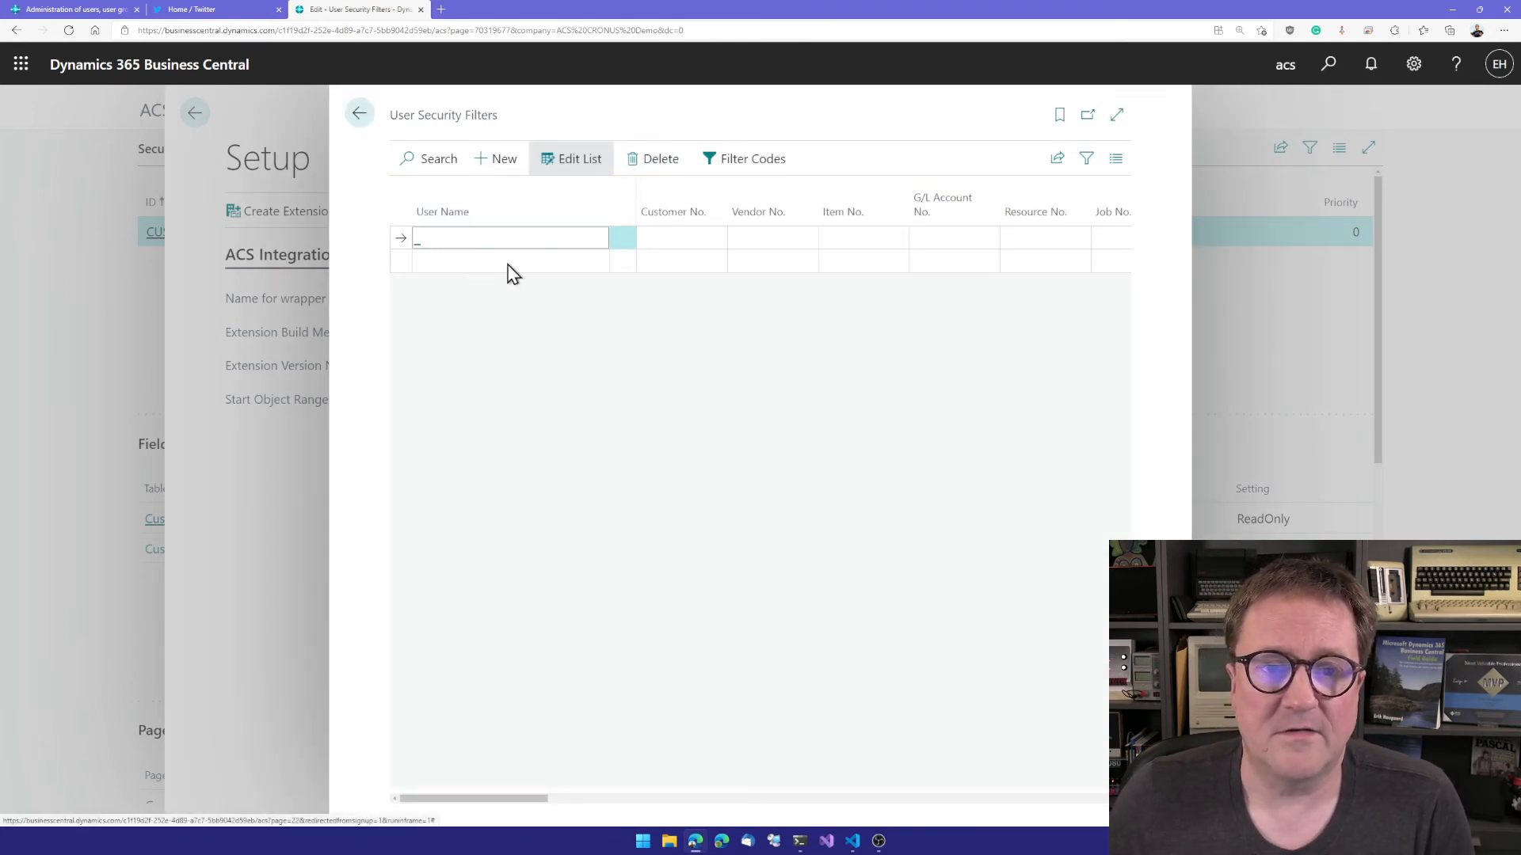
Step: Add a User Security Filters line for the enabled user with the Customer Posting Group filter DOMESTIC
click(435, 319)
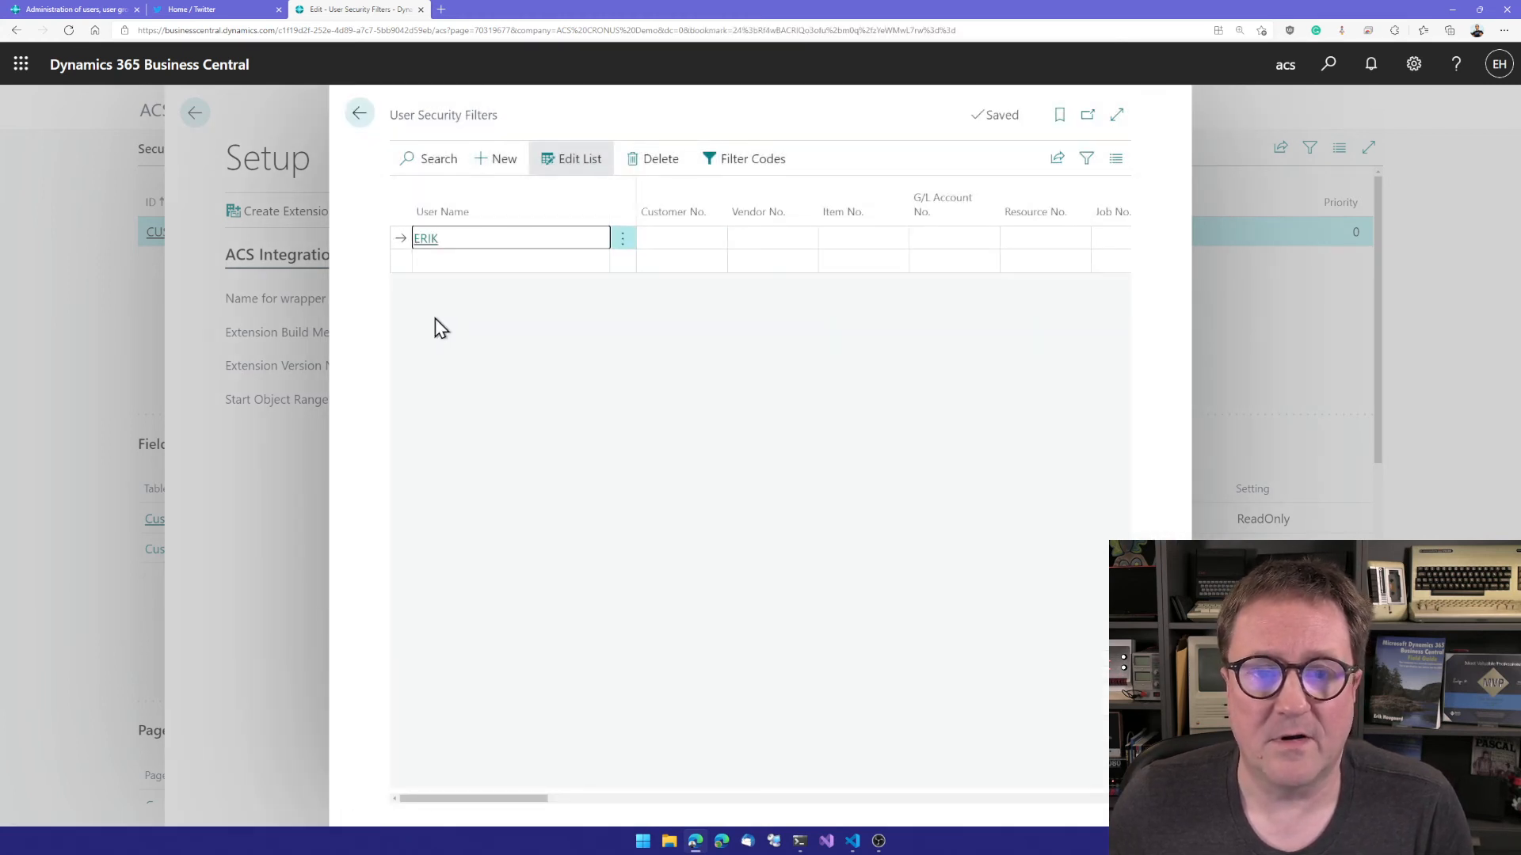
key(Tab)
key(Tab)
key(Tab)
key(Tab)
key(Tab)
key(Tab)
key(Tab)
key(Tab)
key(Tab)
key(Tab)
key(Tab)
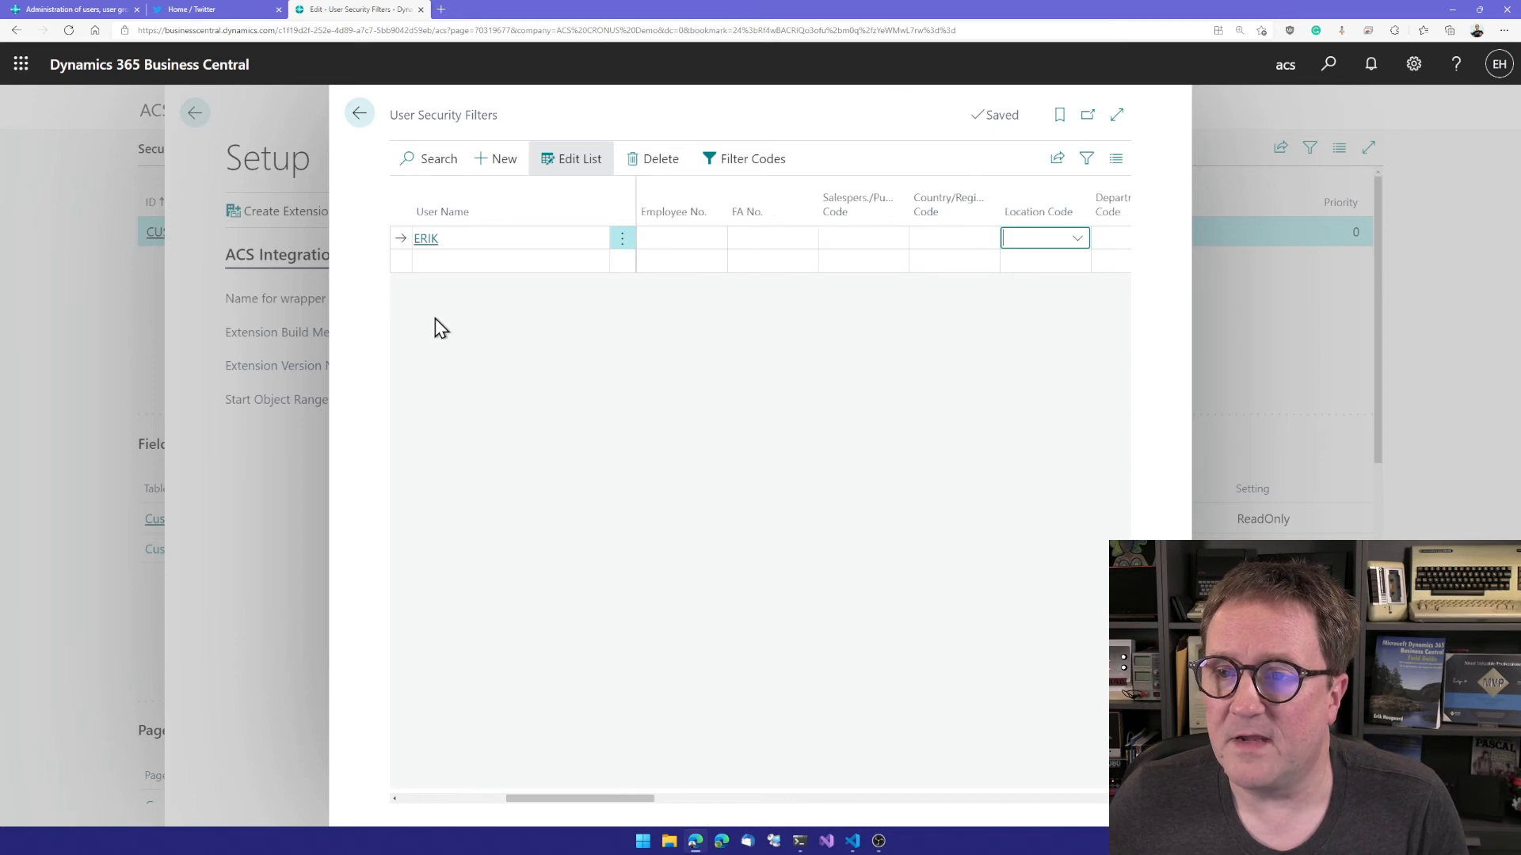
key(Tab)
key(Tab)
key(Tab)
key(Tab)
key(Tab)
key(Tab)
key(Tab)
key(Tab)
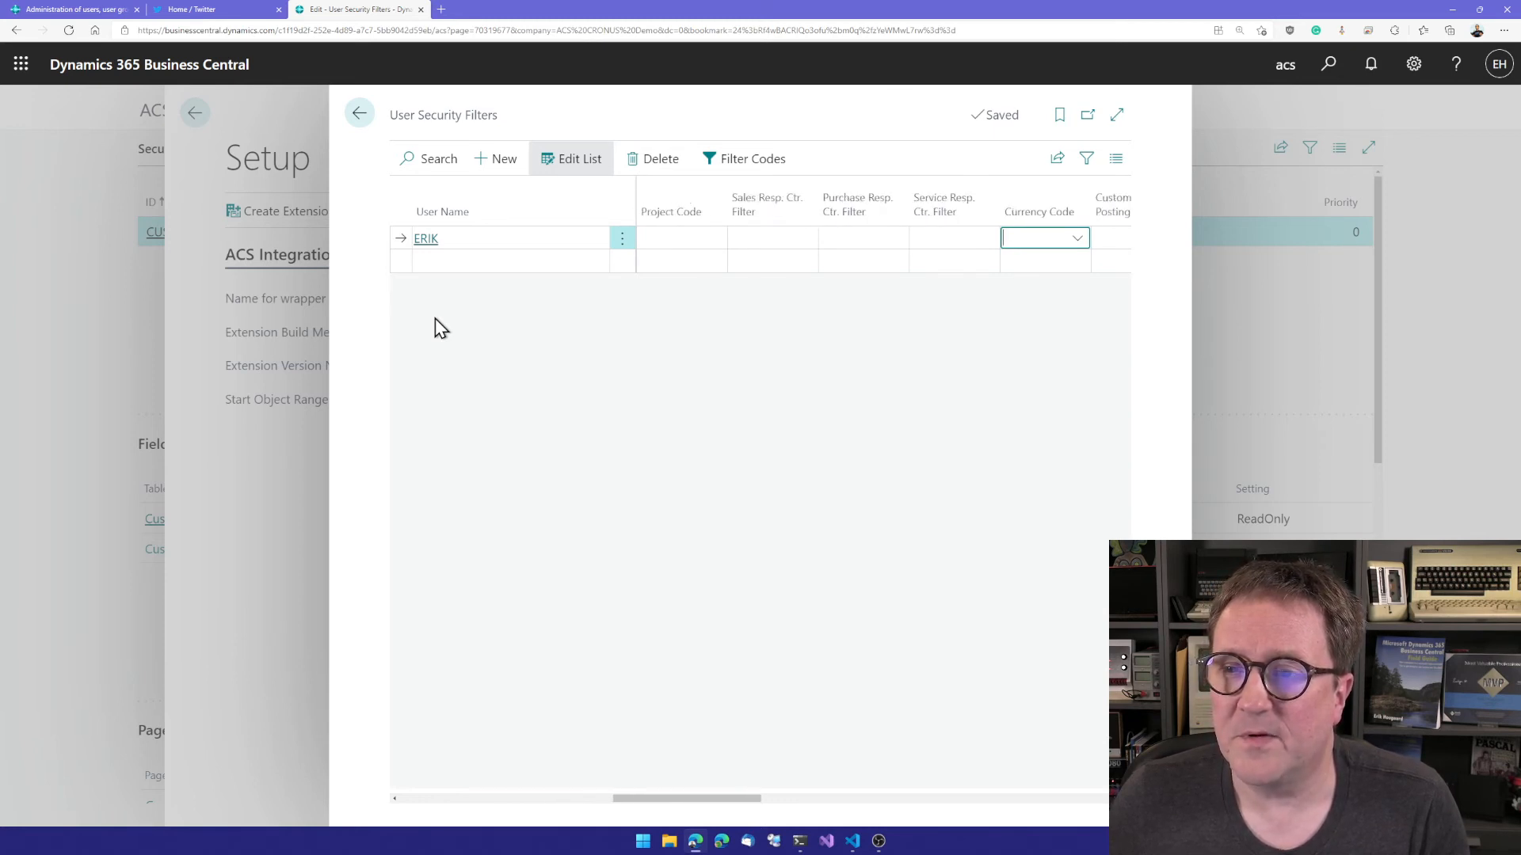
key(shift+Tab)
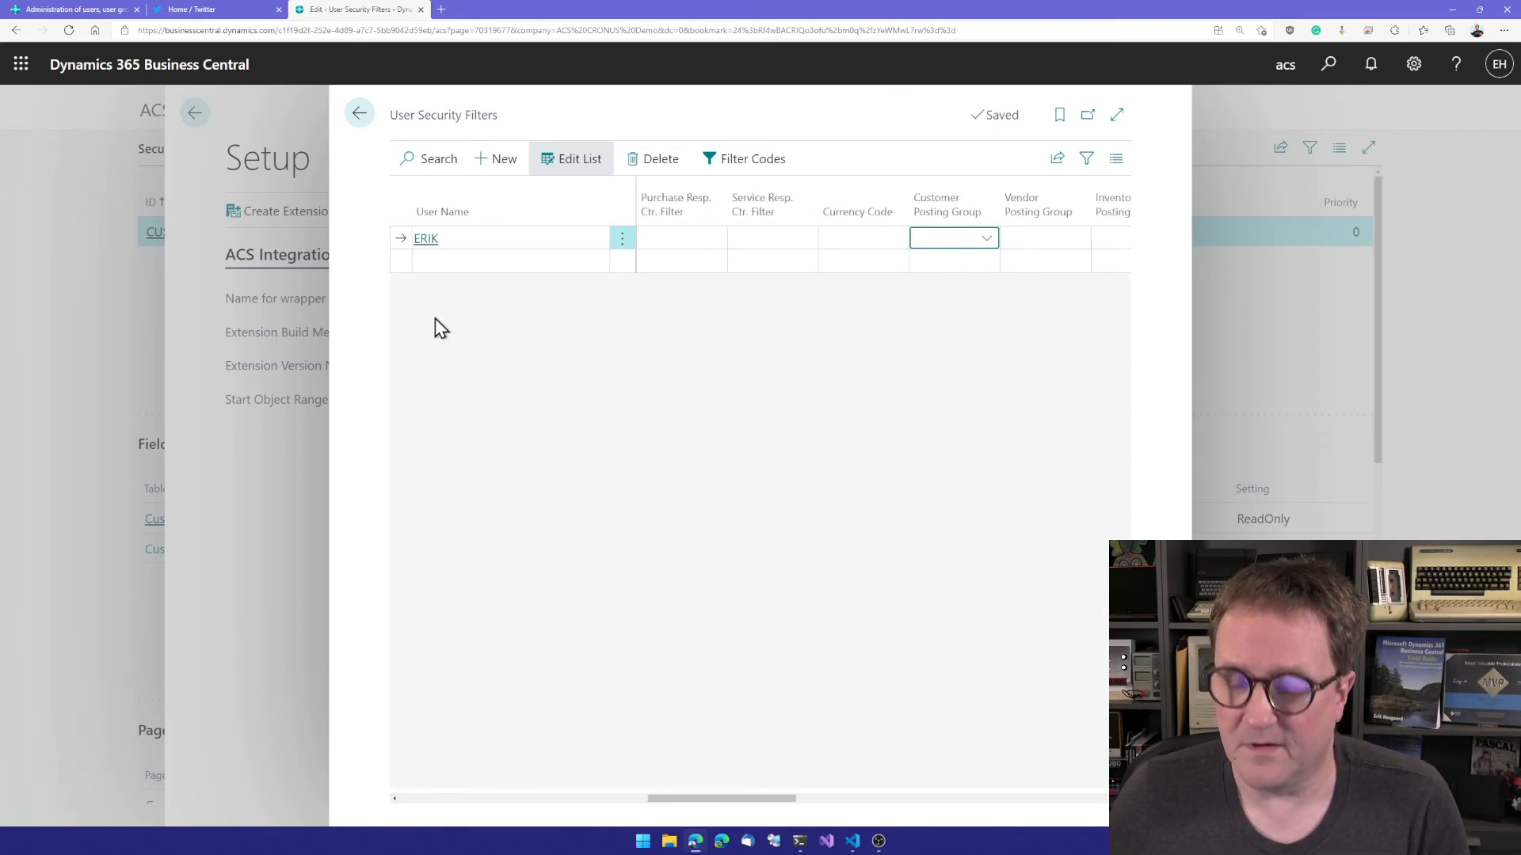
click(986, 240)
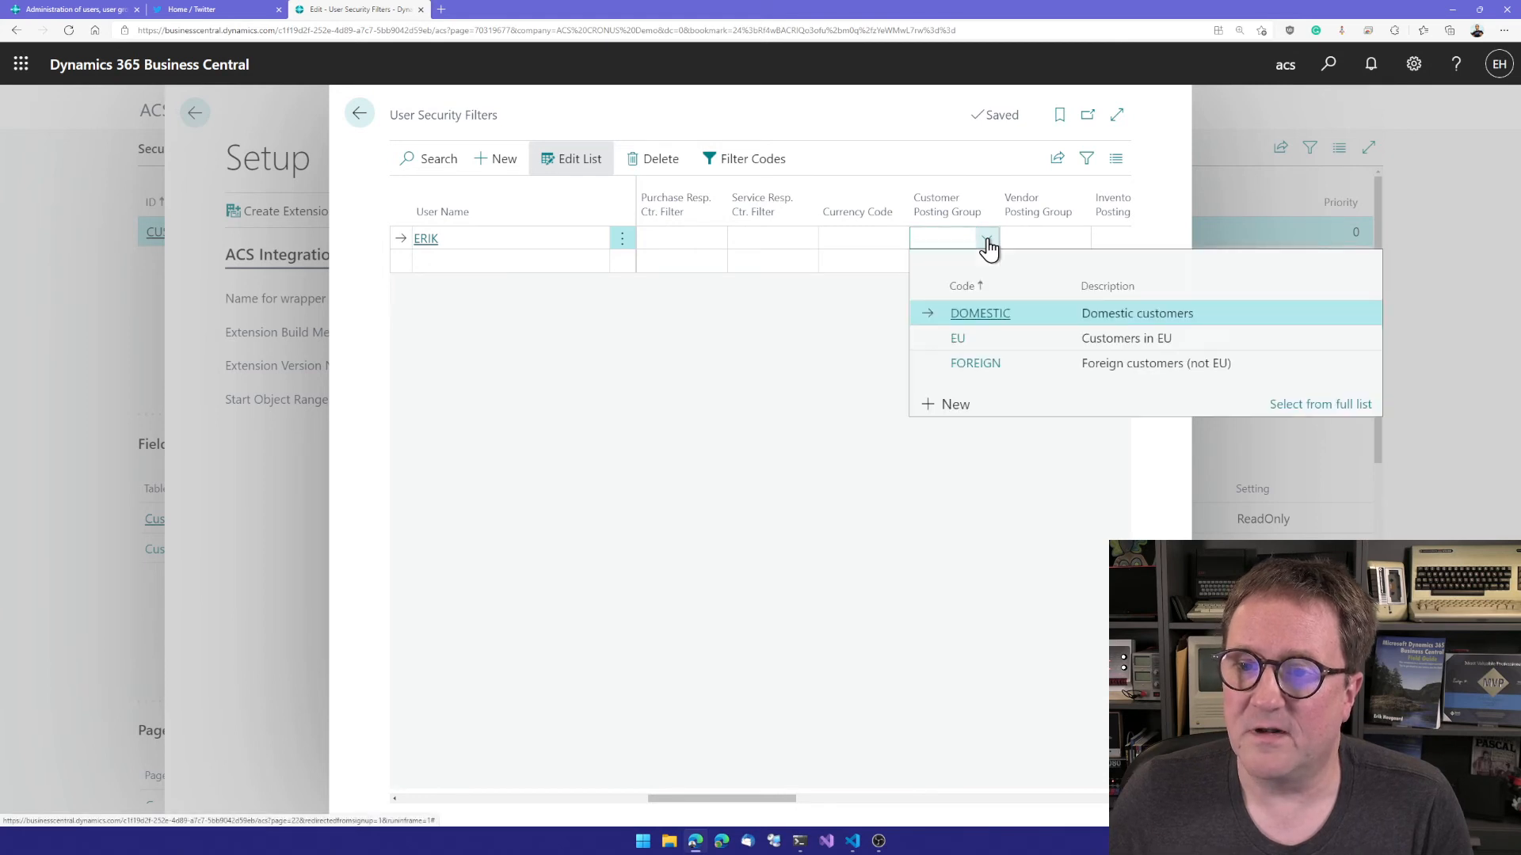
click(980, 313)
key(Down)
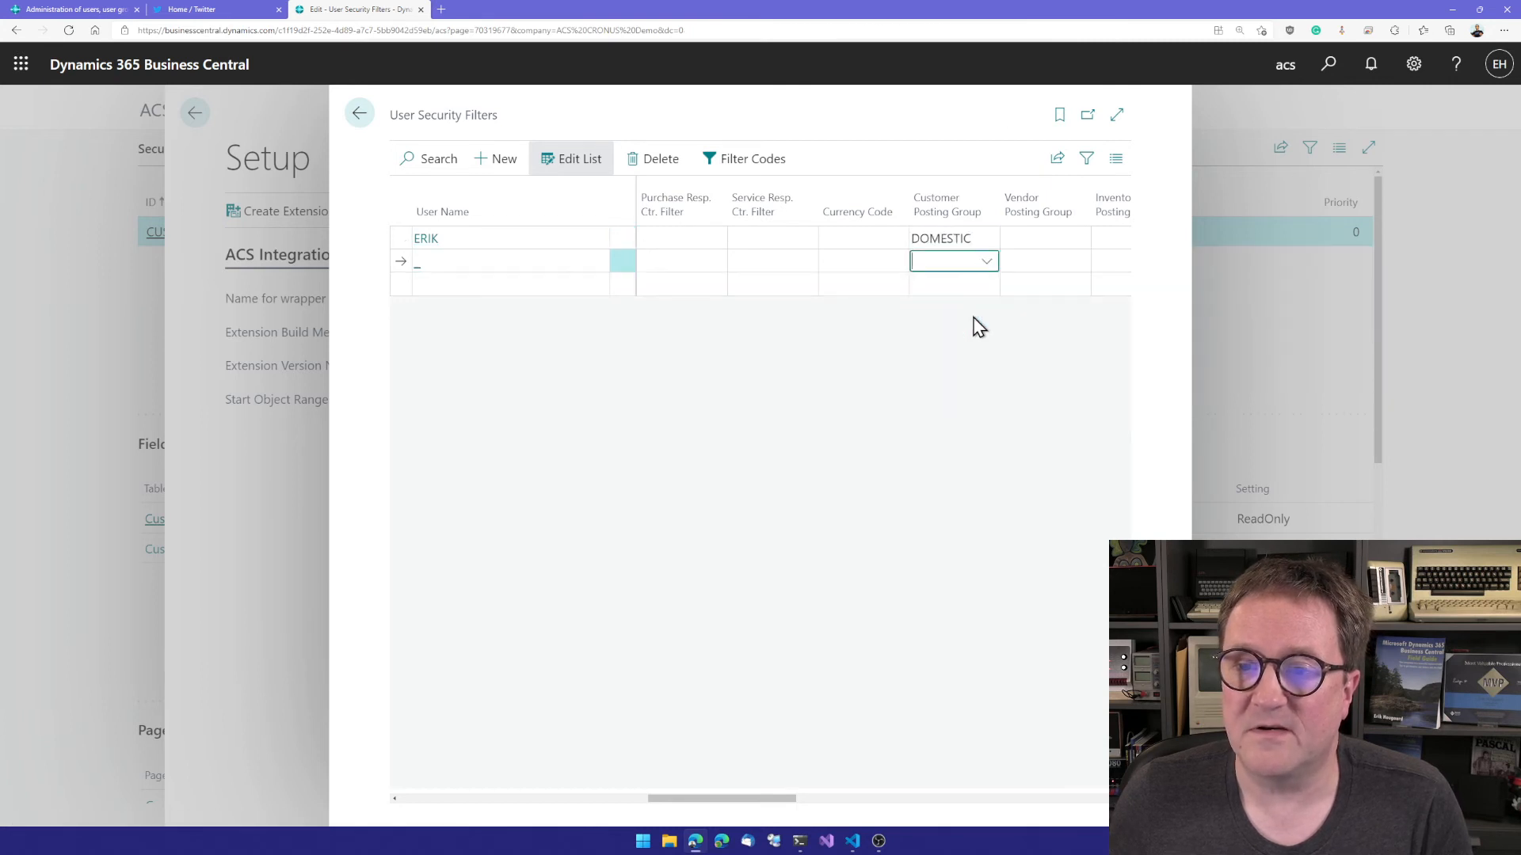
key(Up)
key(Down)
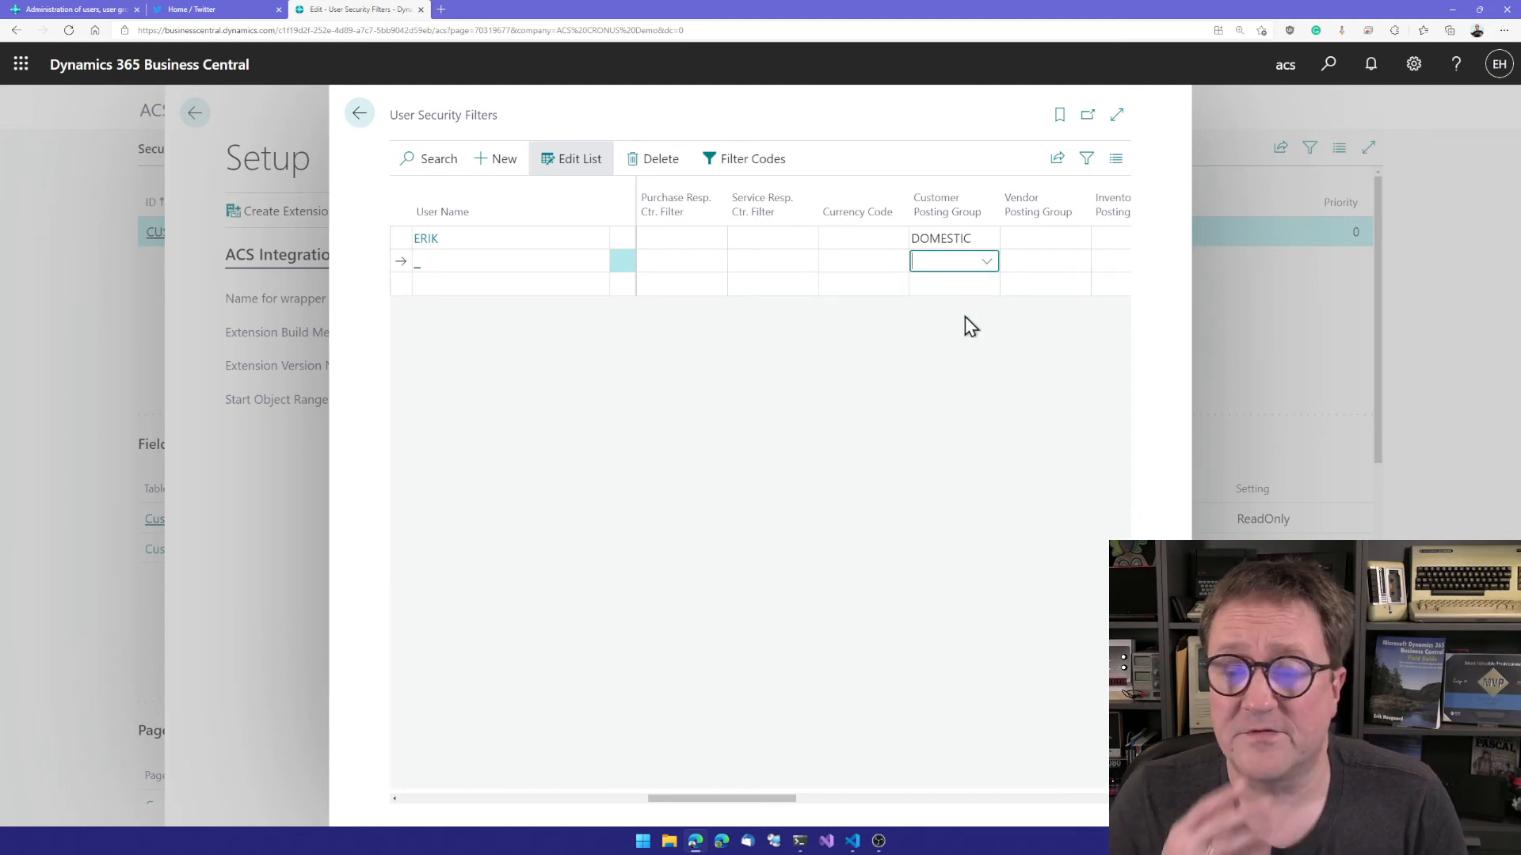
key(Up)
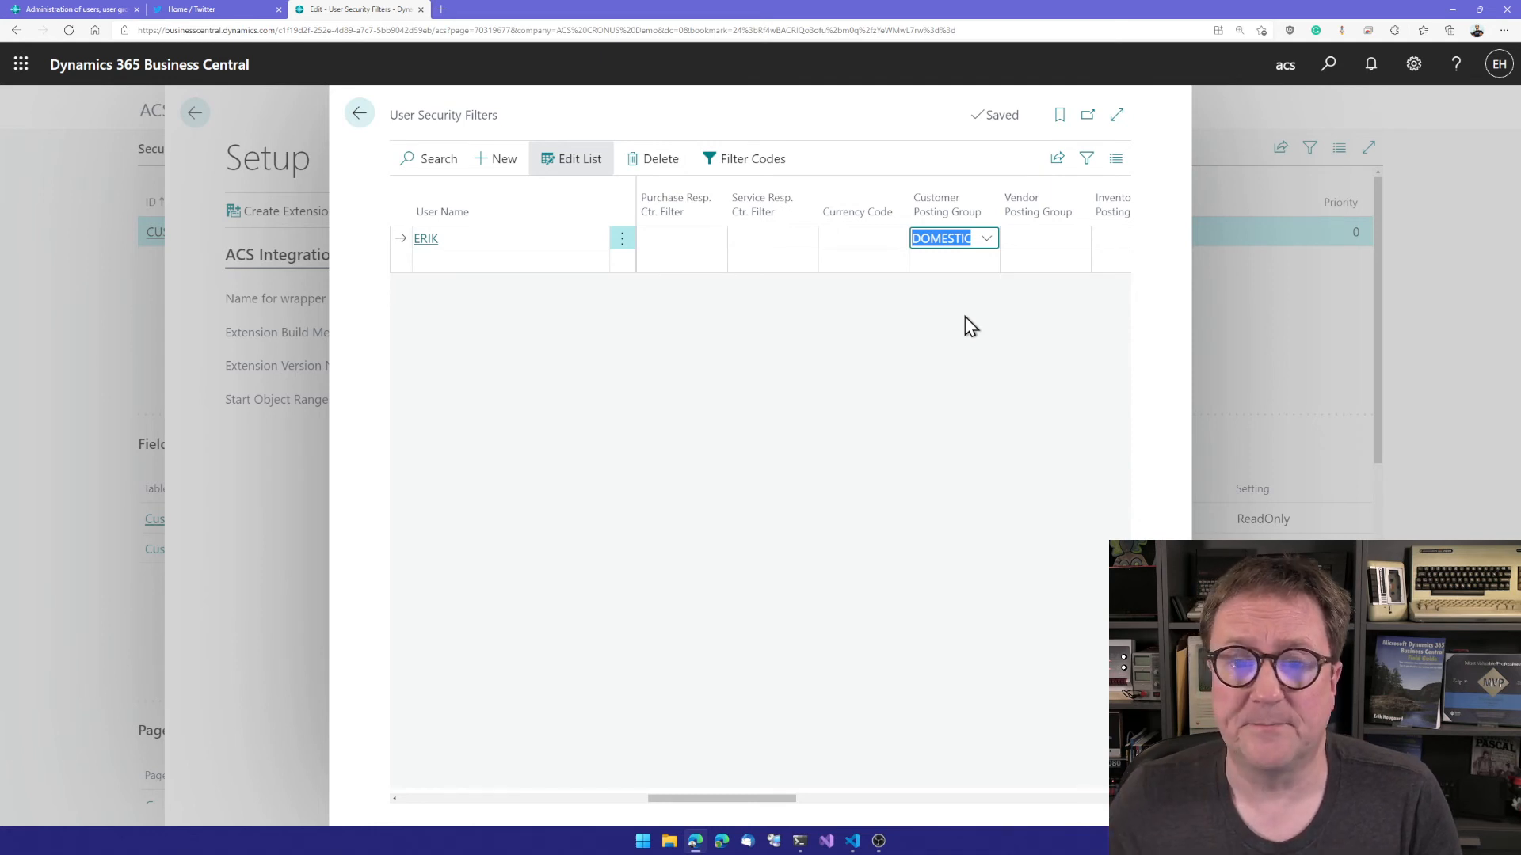
Step: Close the User Security Filters list and the Advanced Cloud Security setup to return to the Security Features list
key(Escape)
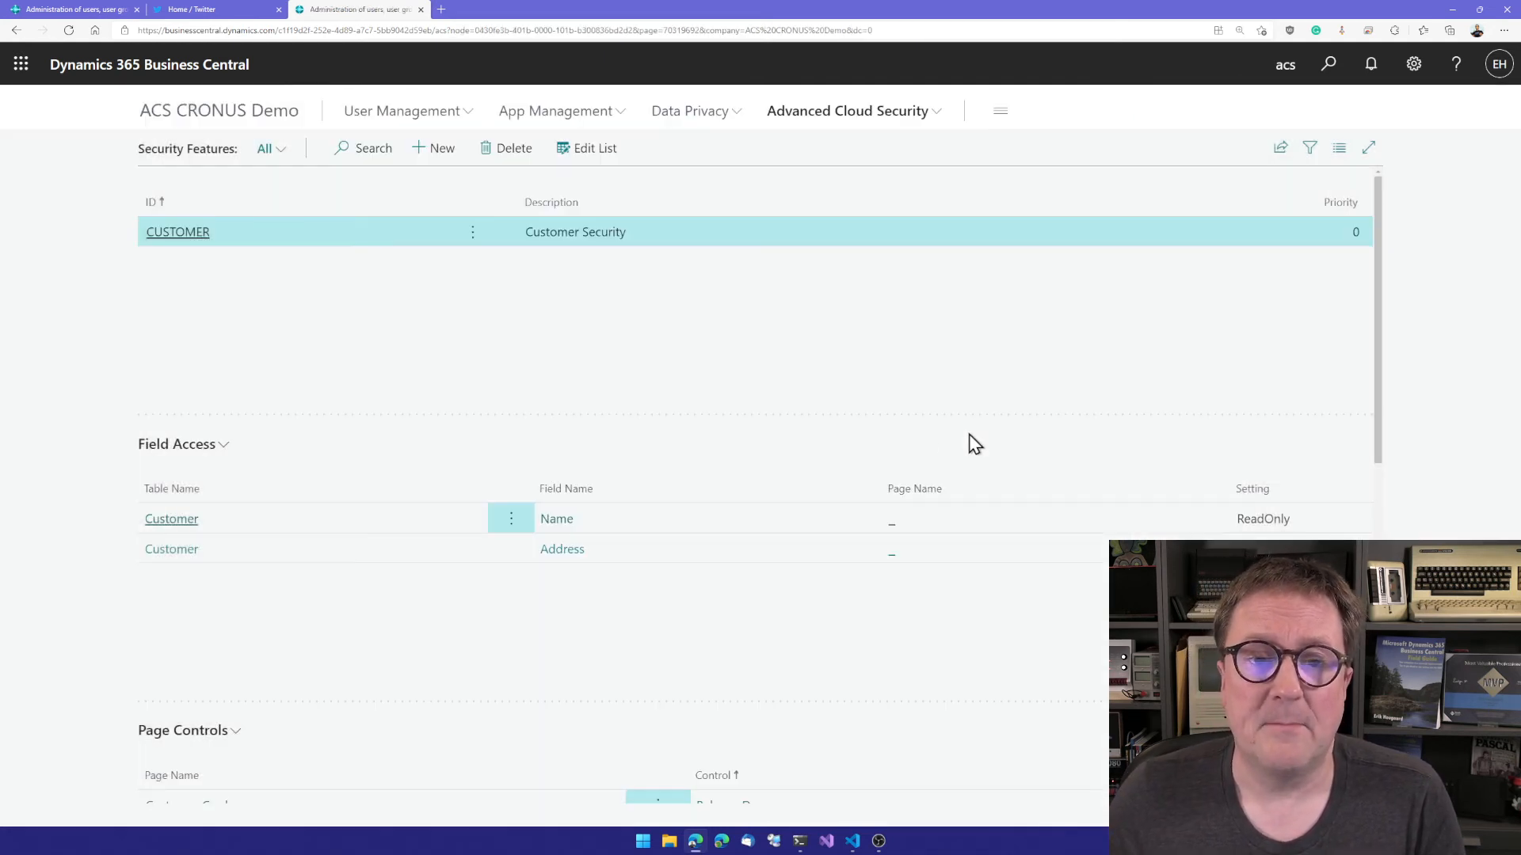
key(Escape)
key(alt+q)
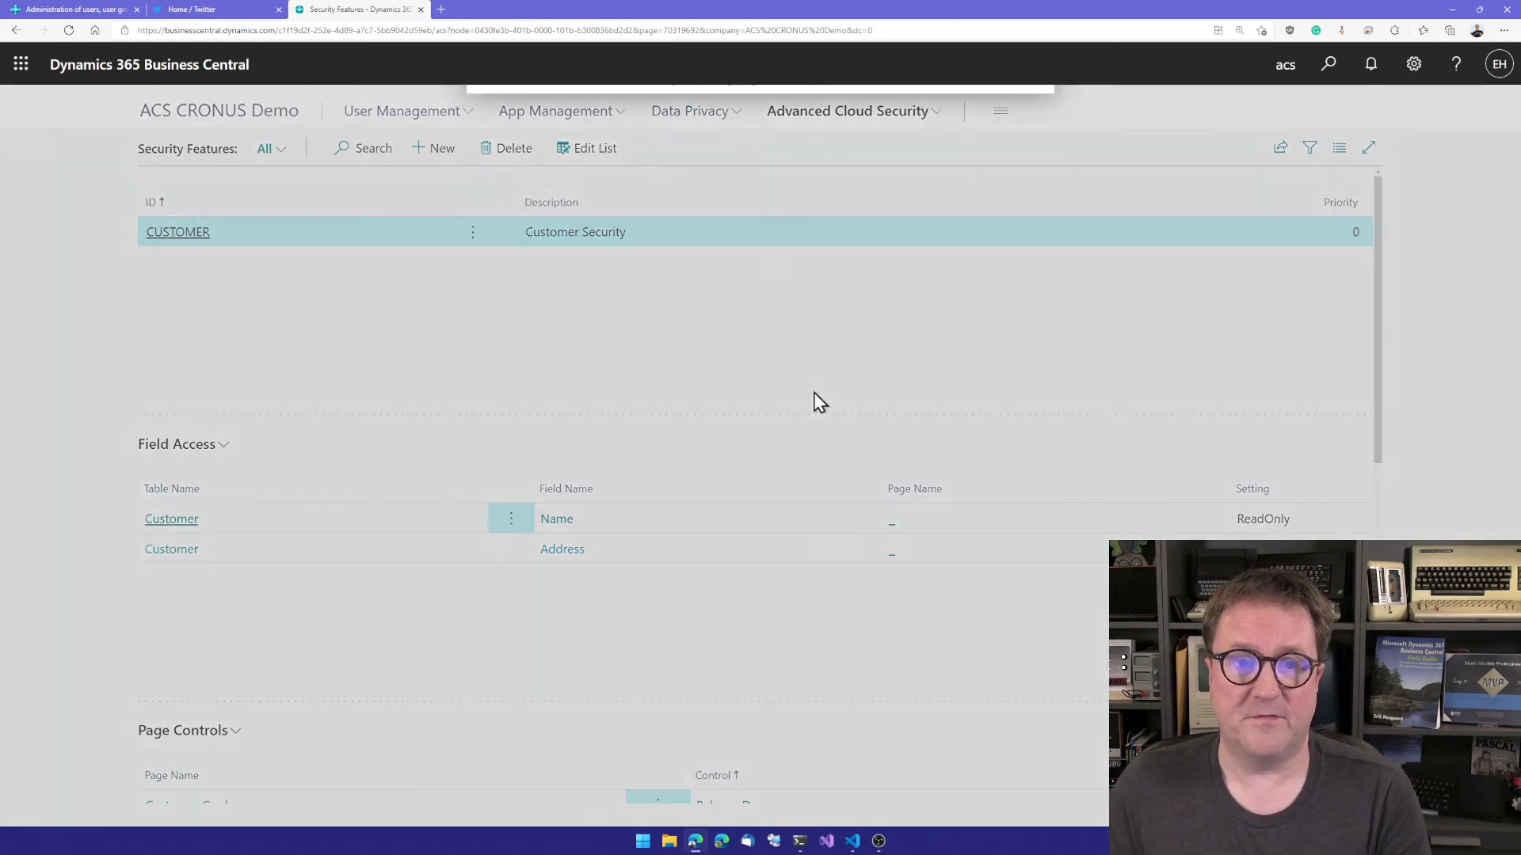
text(cust)
key(BackSpace)
key(BackSpace)
key(BackSpace)
key(BackSpace)
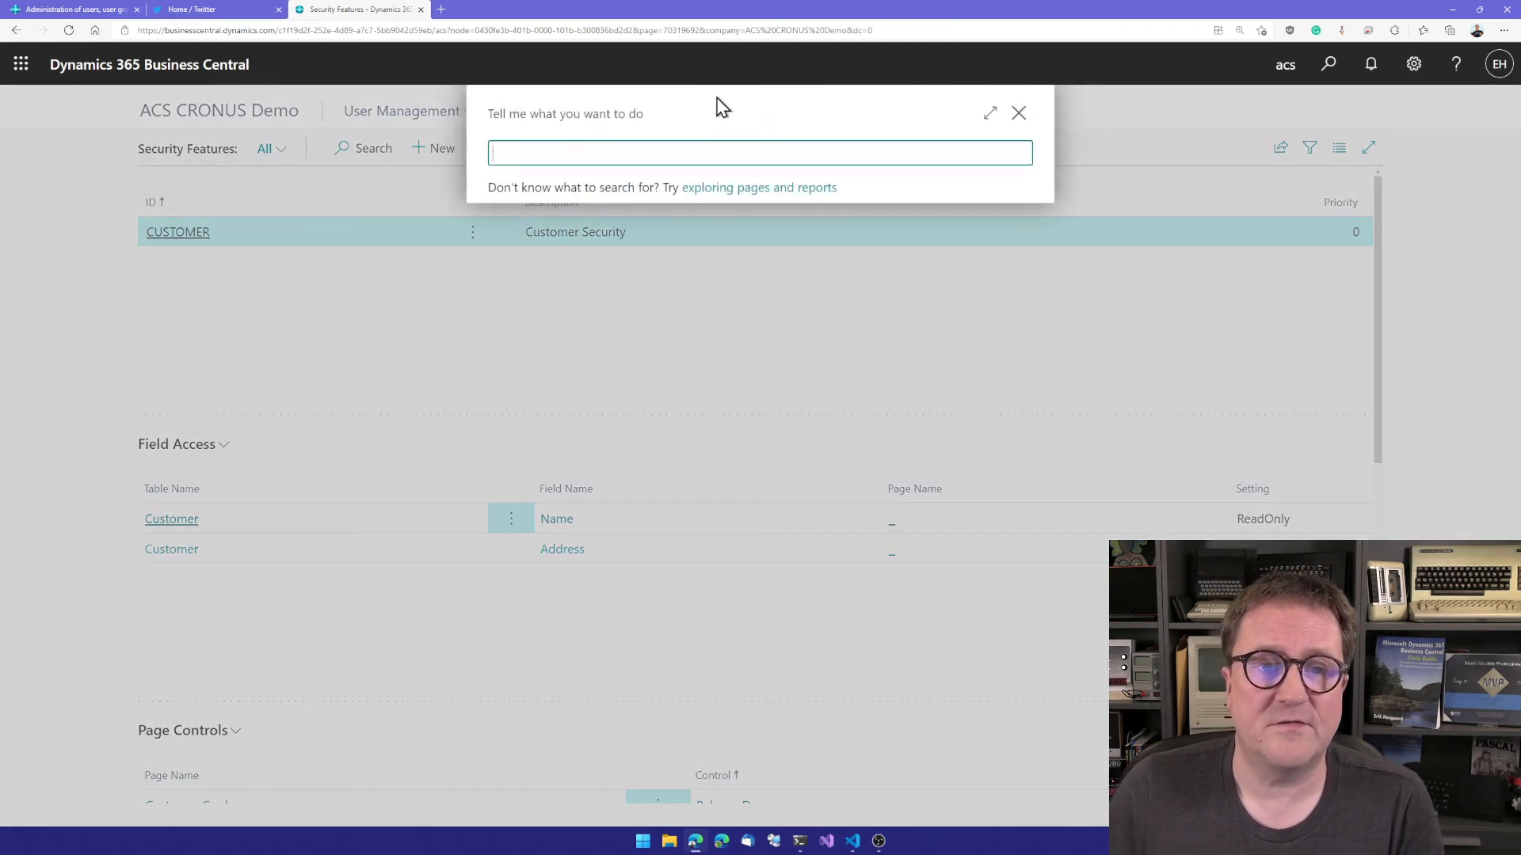
key(Escape)
Step: Check the wrapper extension's deployment status from the Advanced Cloud Security setup and return to the Security Features list
click(850, 120)
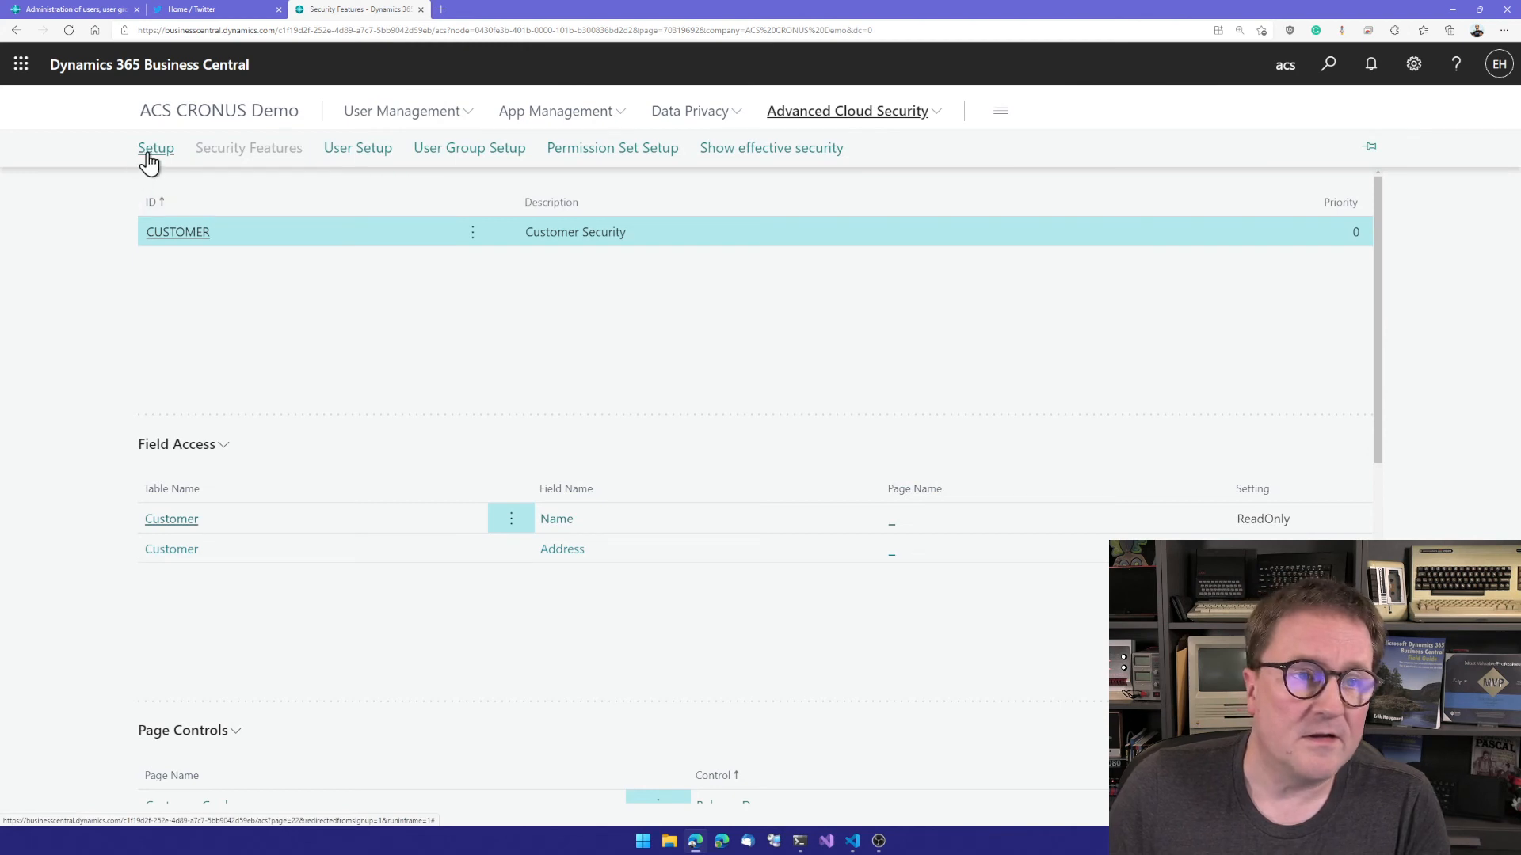
click(154, 150)
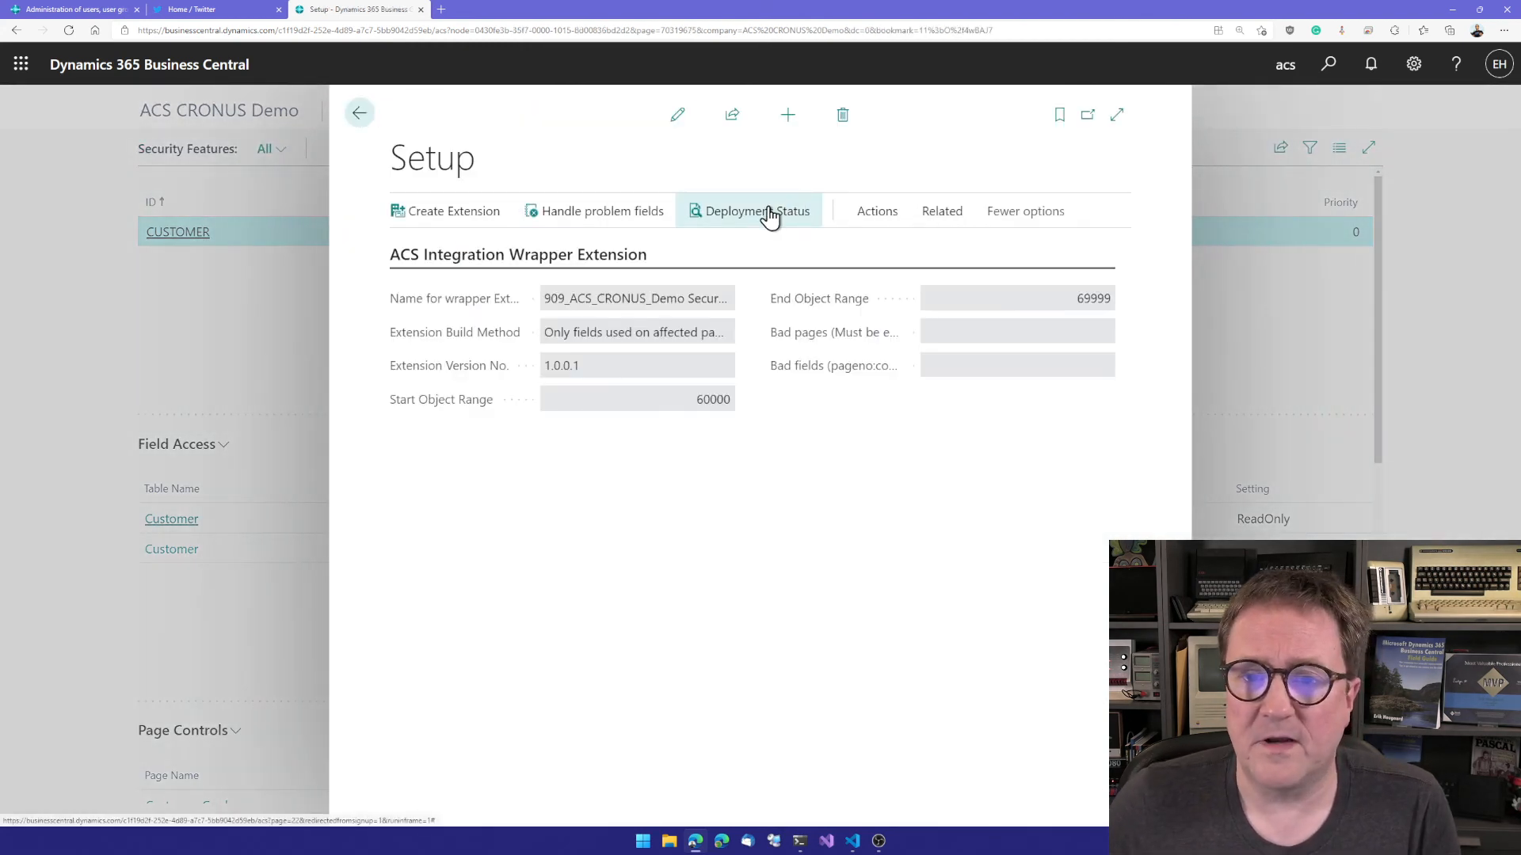
click(770, 212)
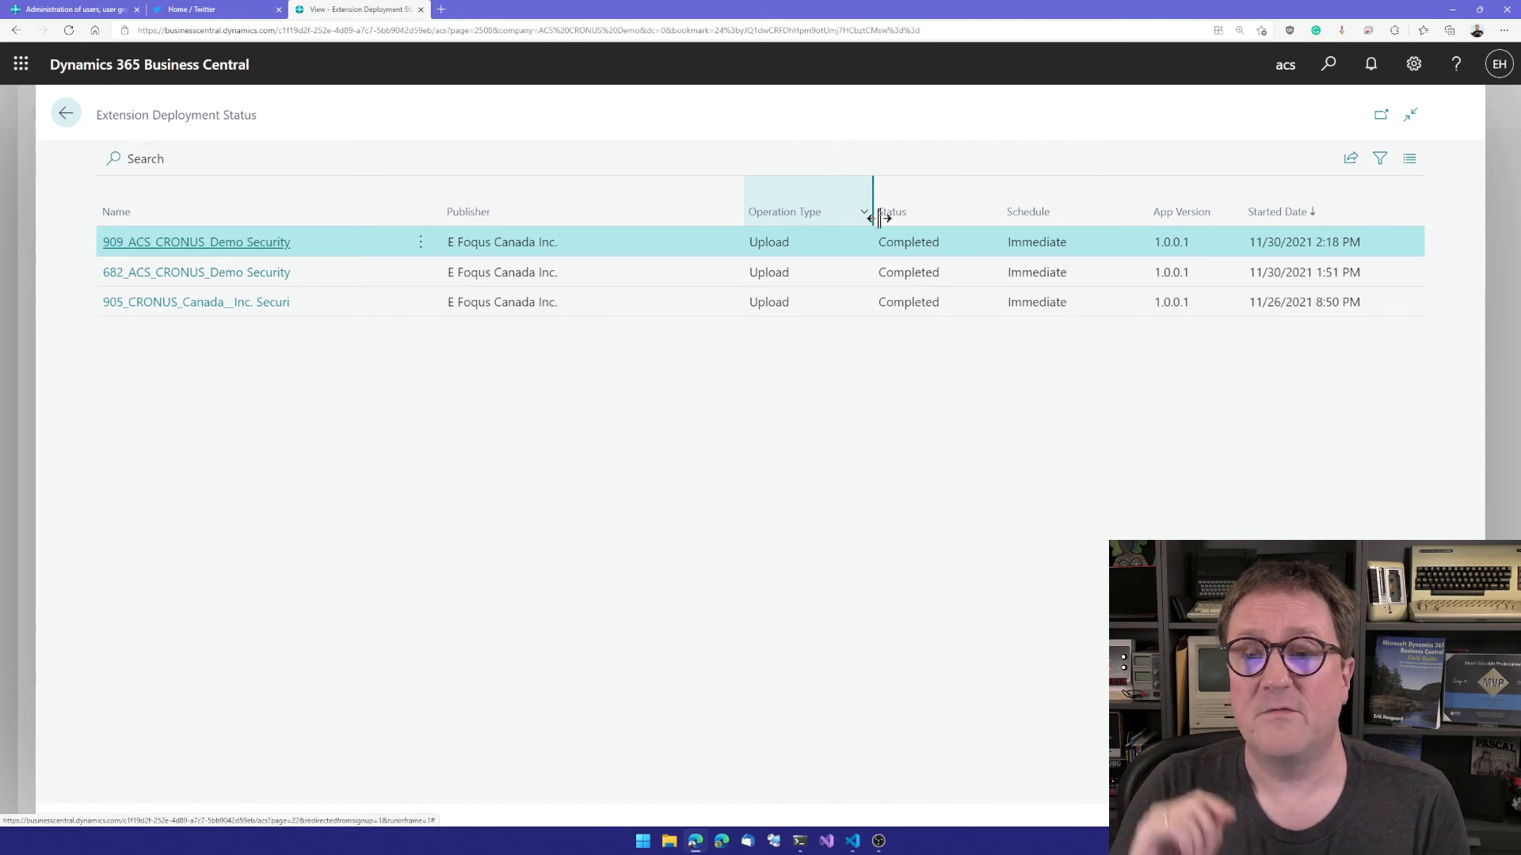
key(Escape)
key(Escape)
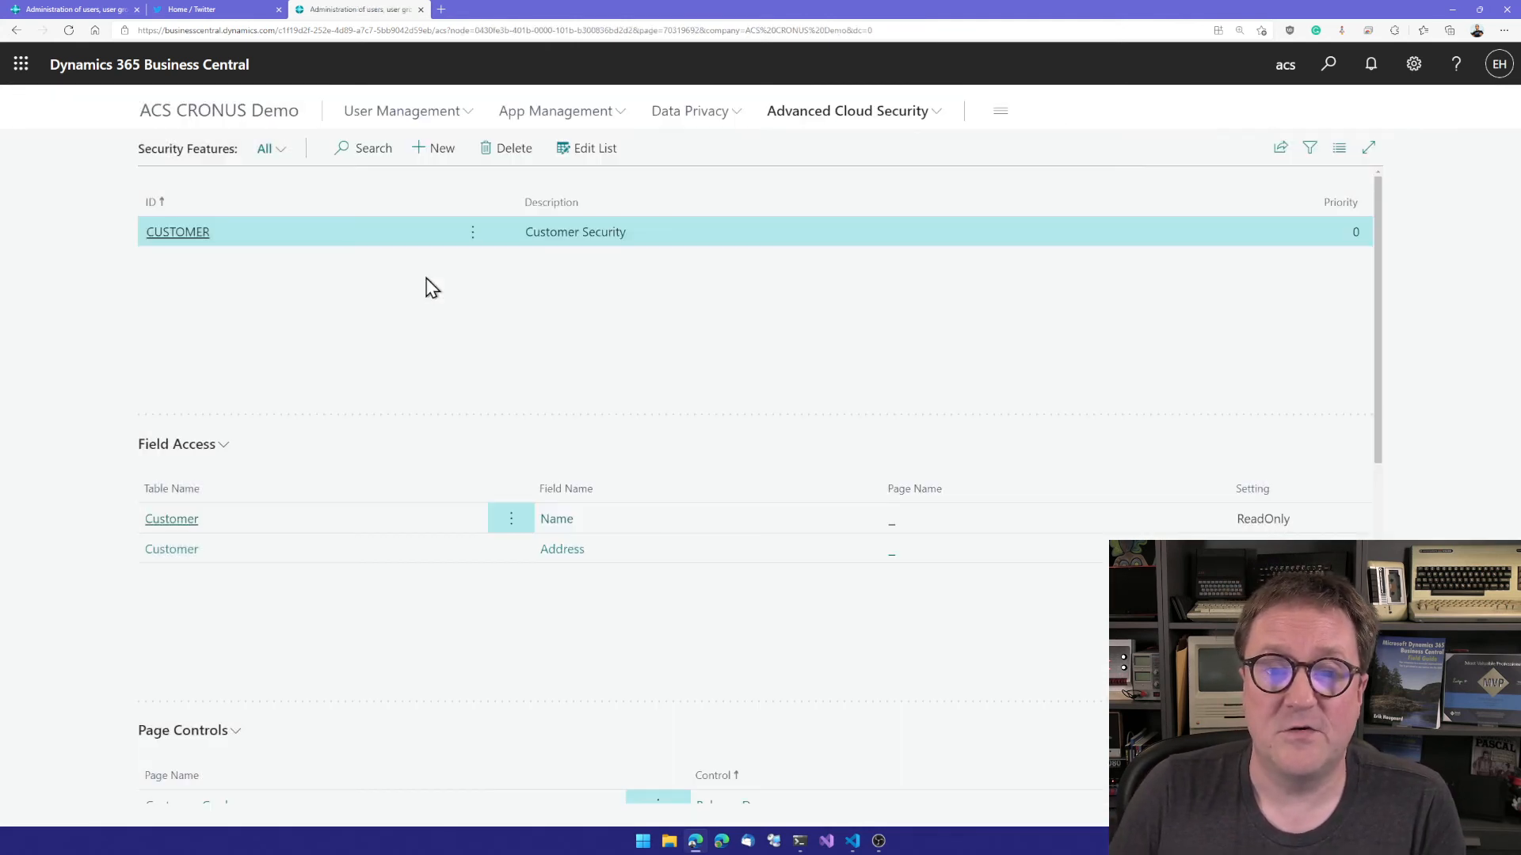
click(823, 123)
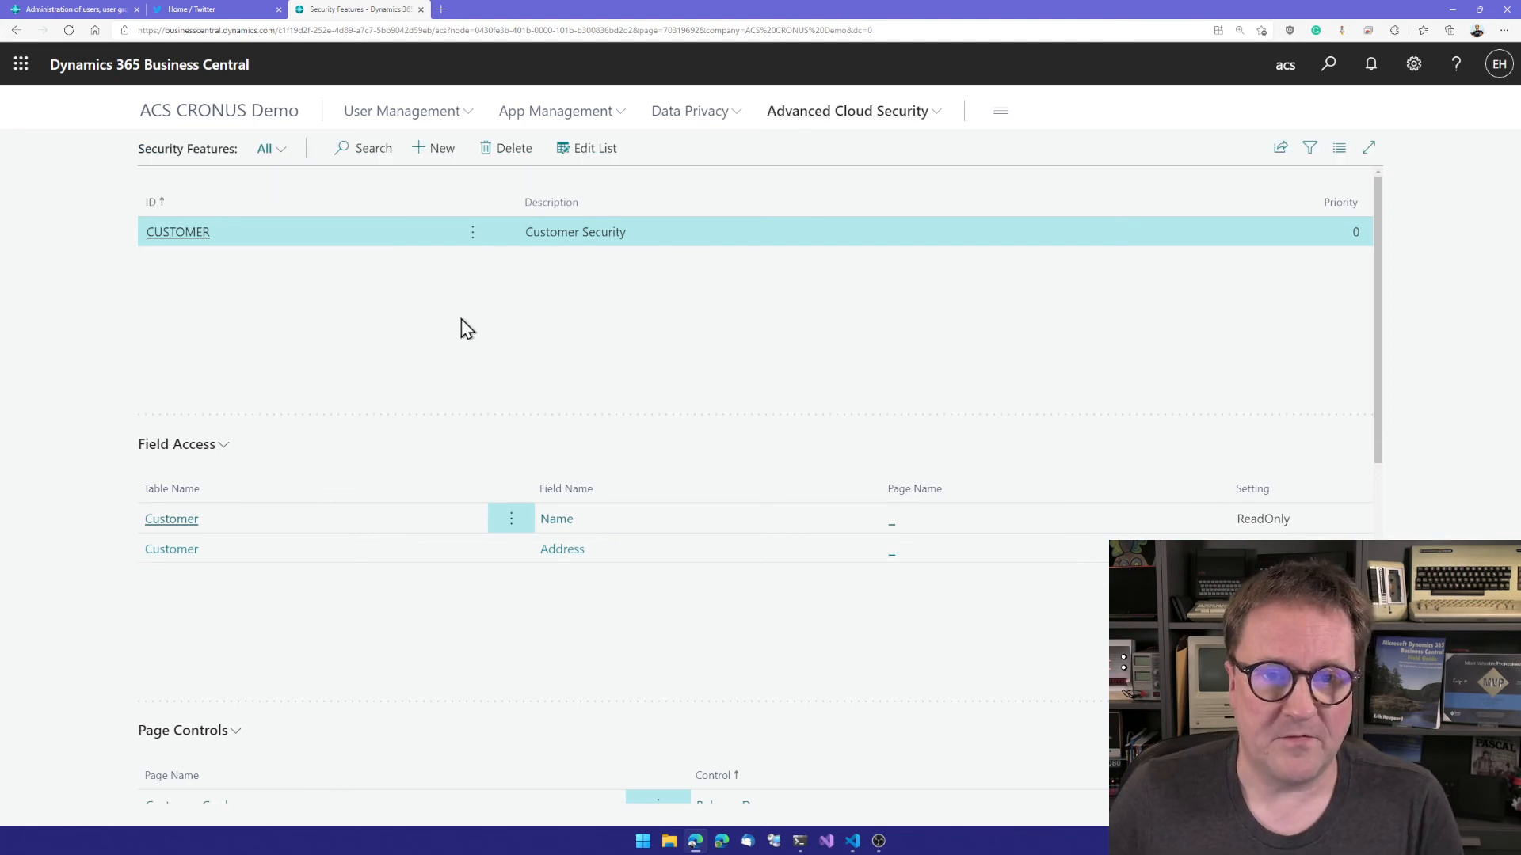
Step: Find and open the Customers list and look through the customers it contains
key(alt+q)
text(customers)
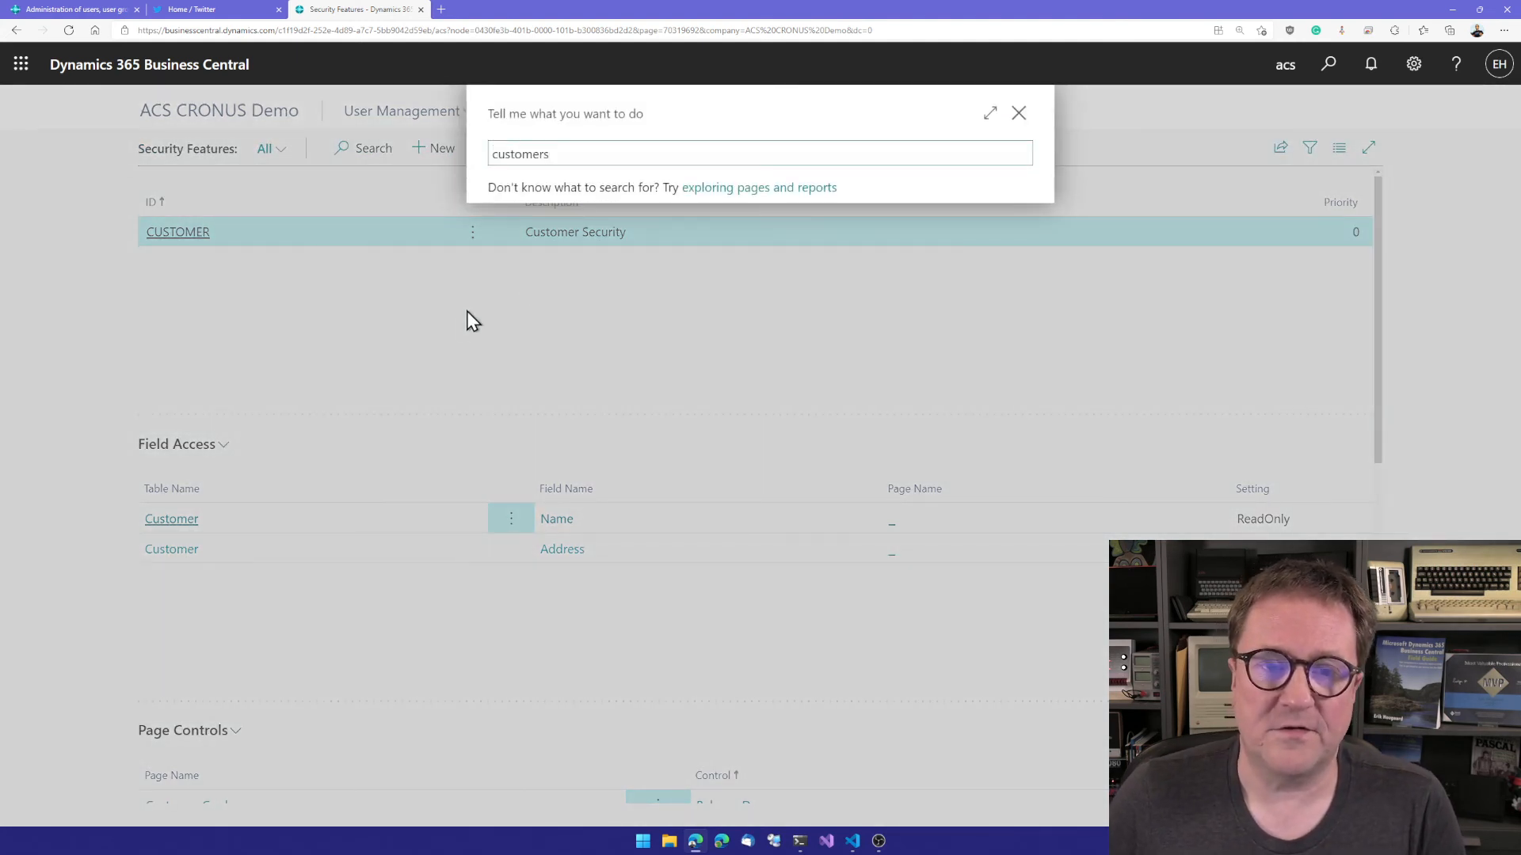
click(541, 235)
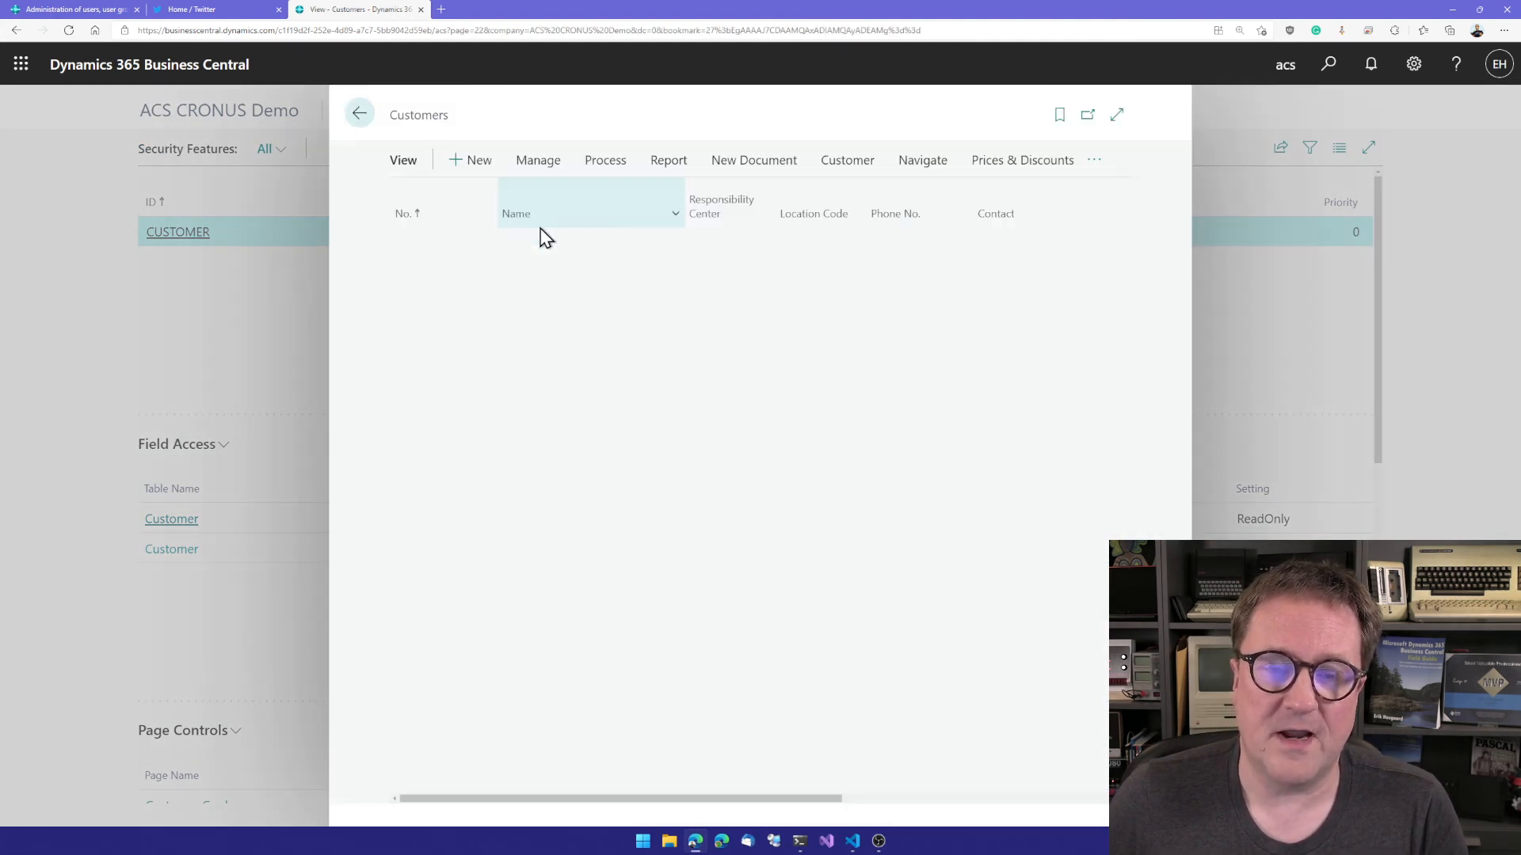
scroll(605, 570, down, 15)
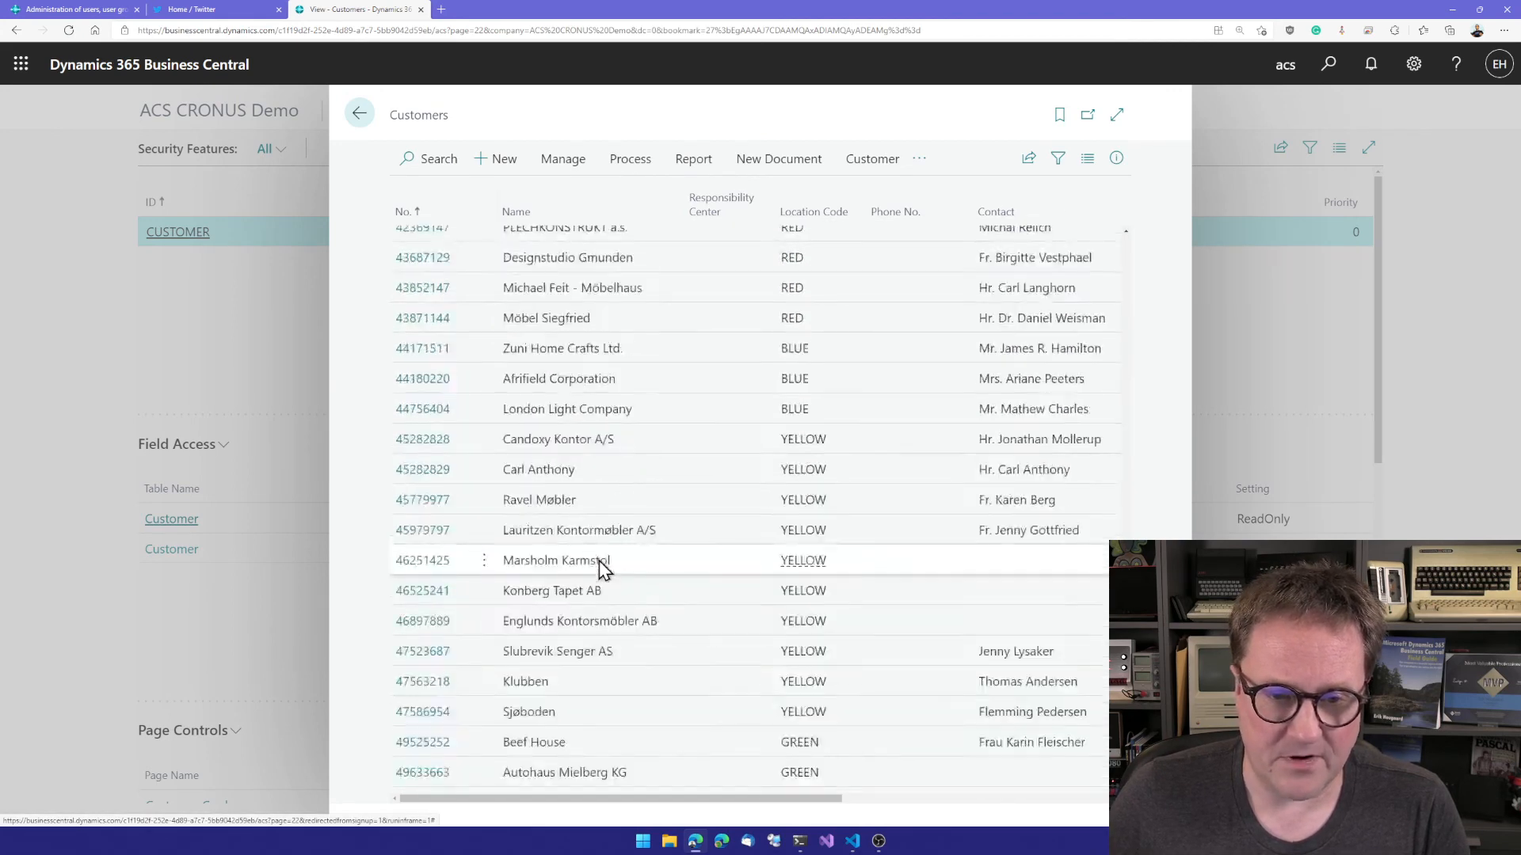
scroll(605, 570, up, 17)
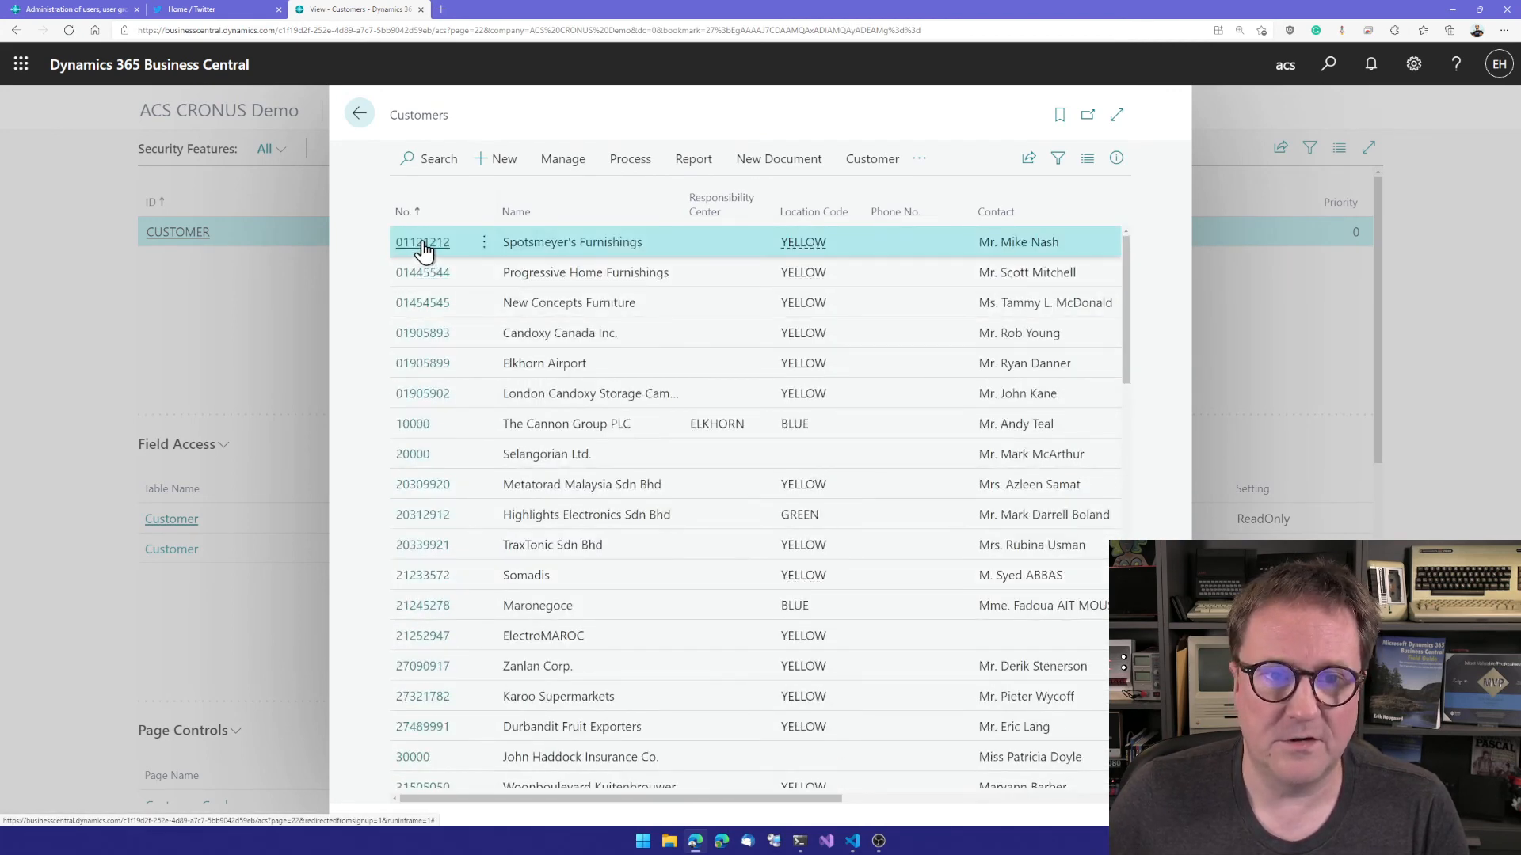
Step: Inspect the Name, Address and Customer Posting Group choices on the Spotsmeyer's Furnishings customer card, and return to the Security Features list
click(424, 244)
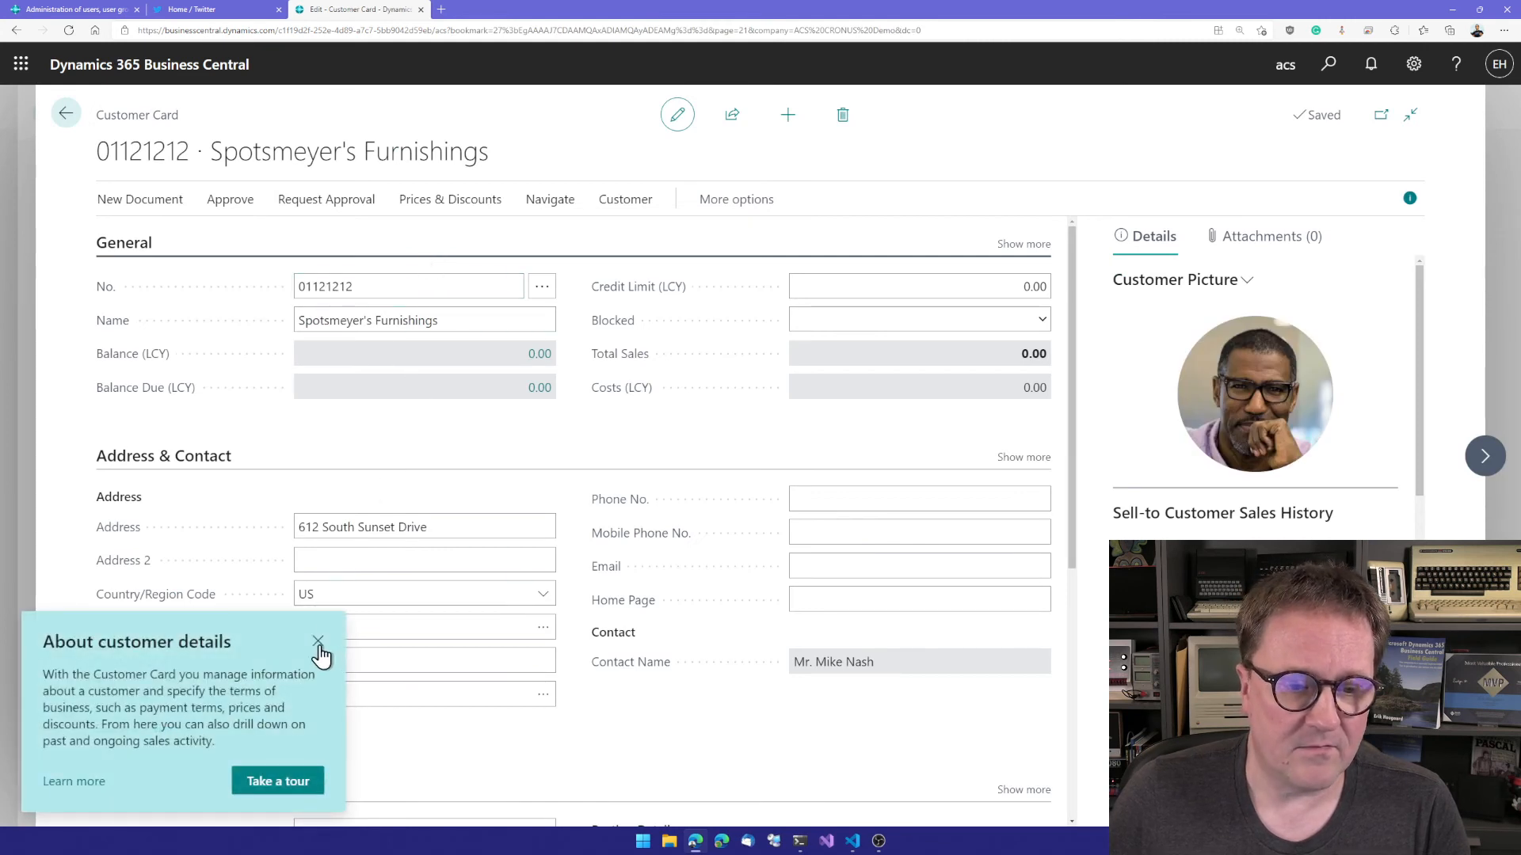
click(318, 640)
click(496, 320)
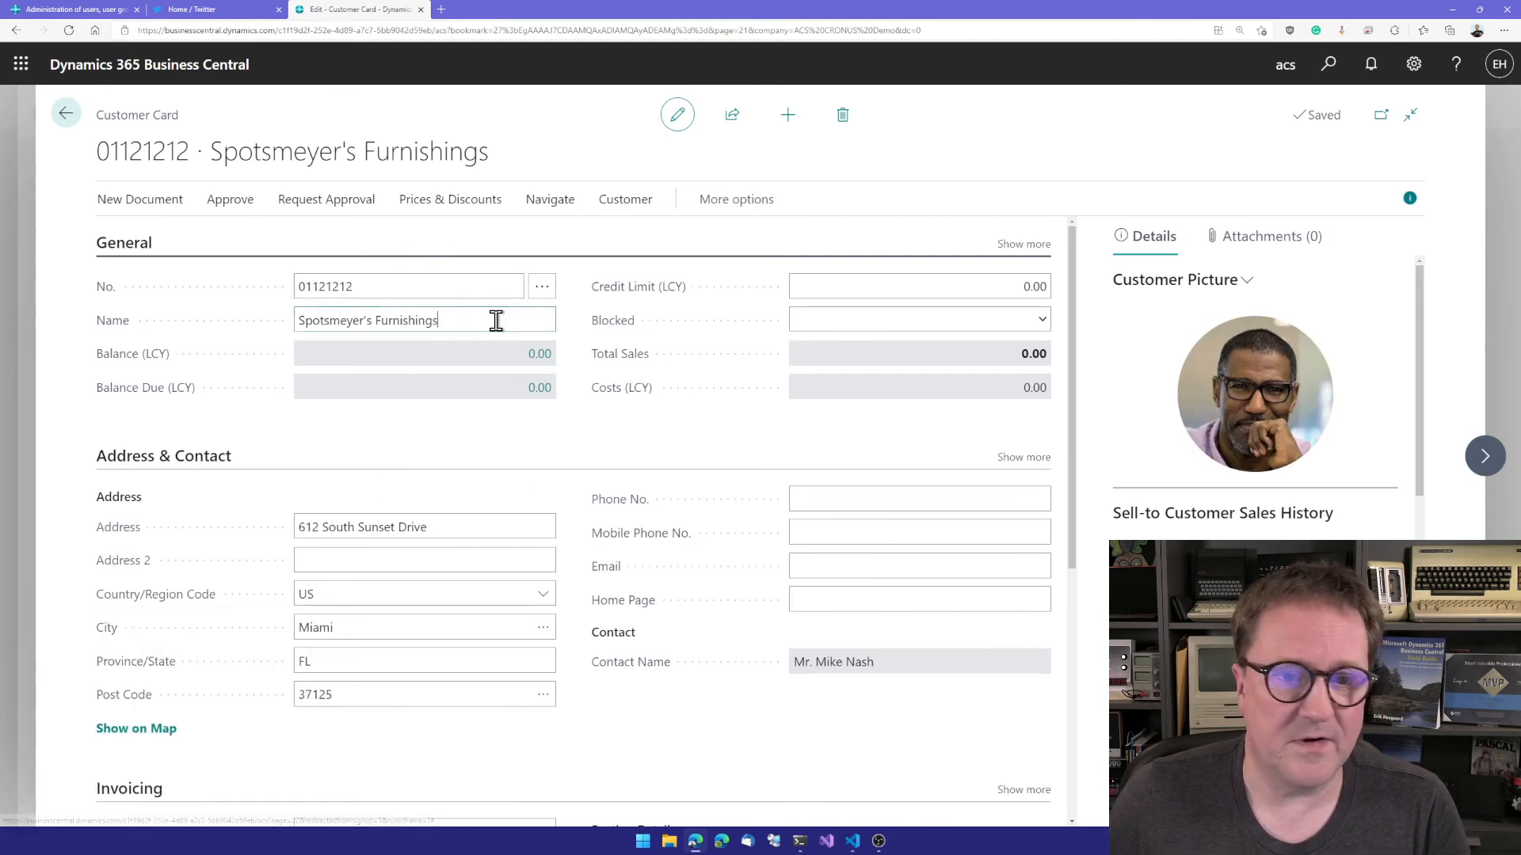
triple_click(495, 320)
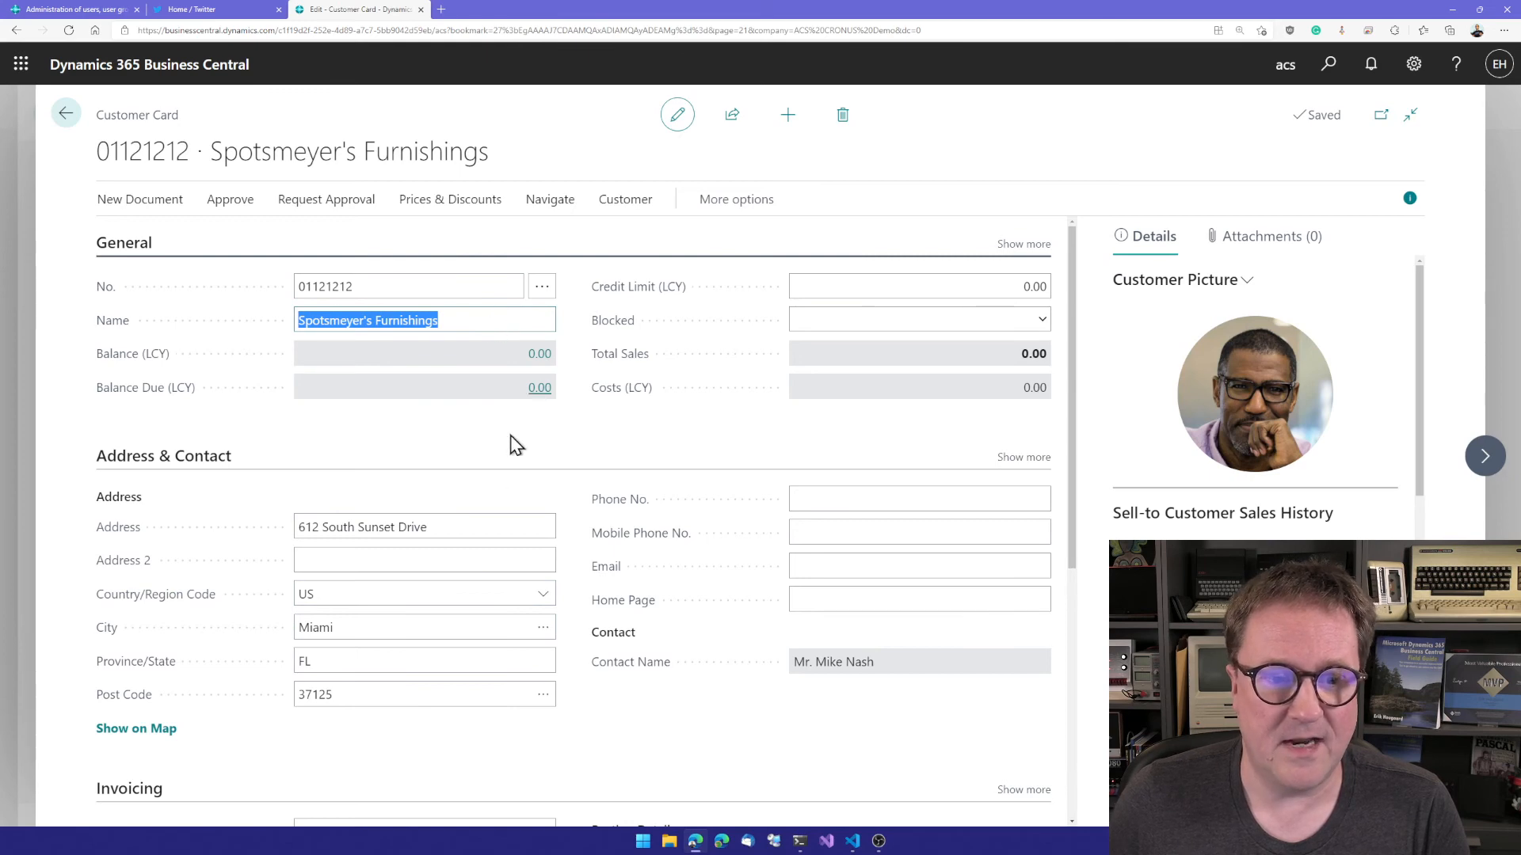
triple_click(441, 527)
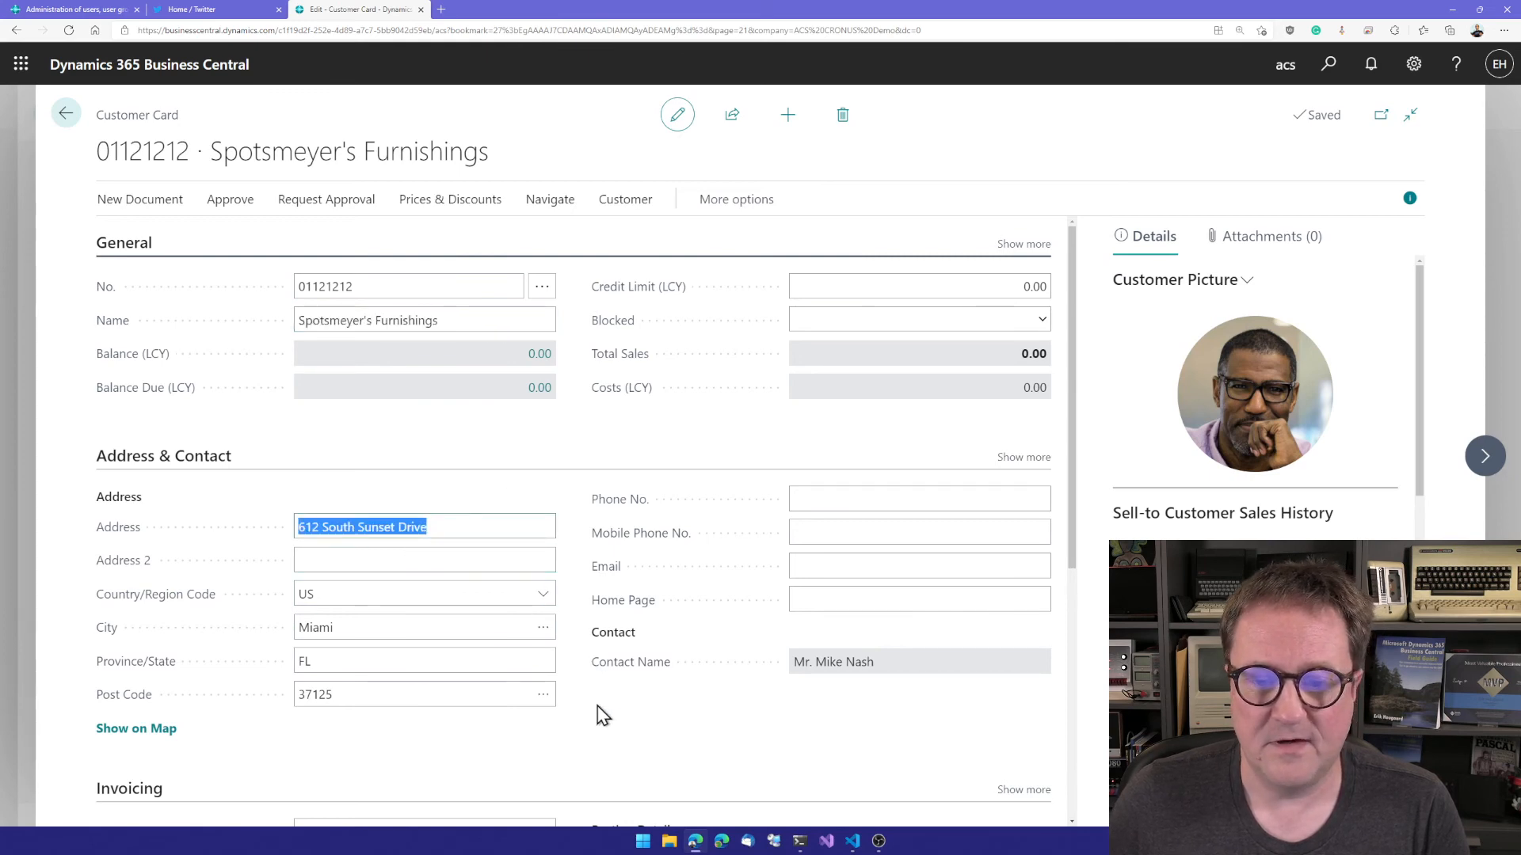
scroll(602, 715, down, 3)
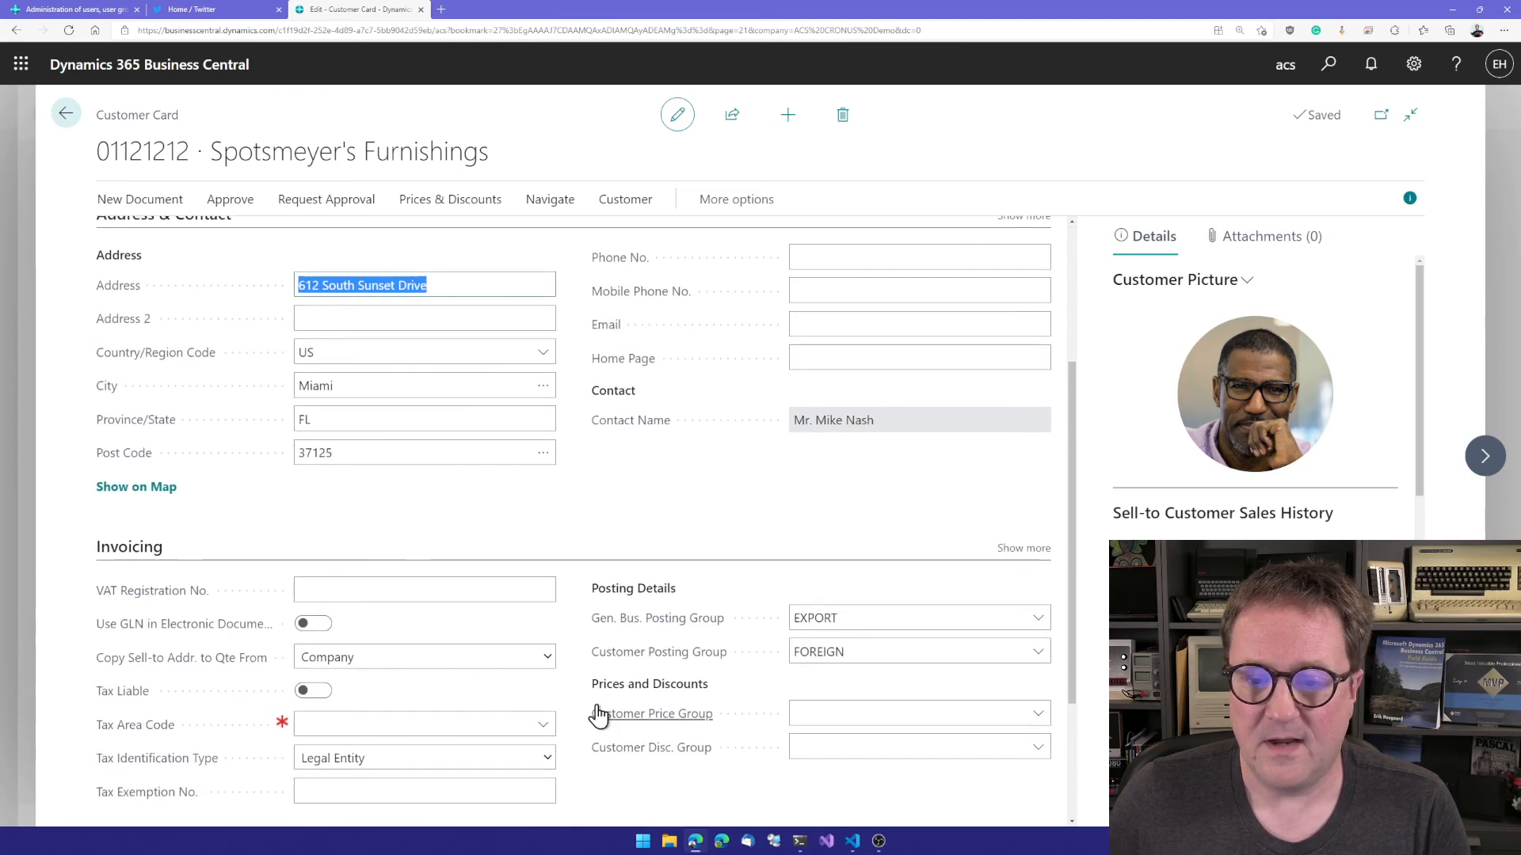
click(1038, 654)
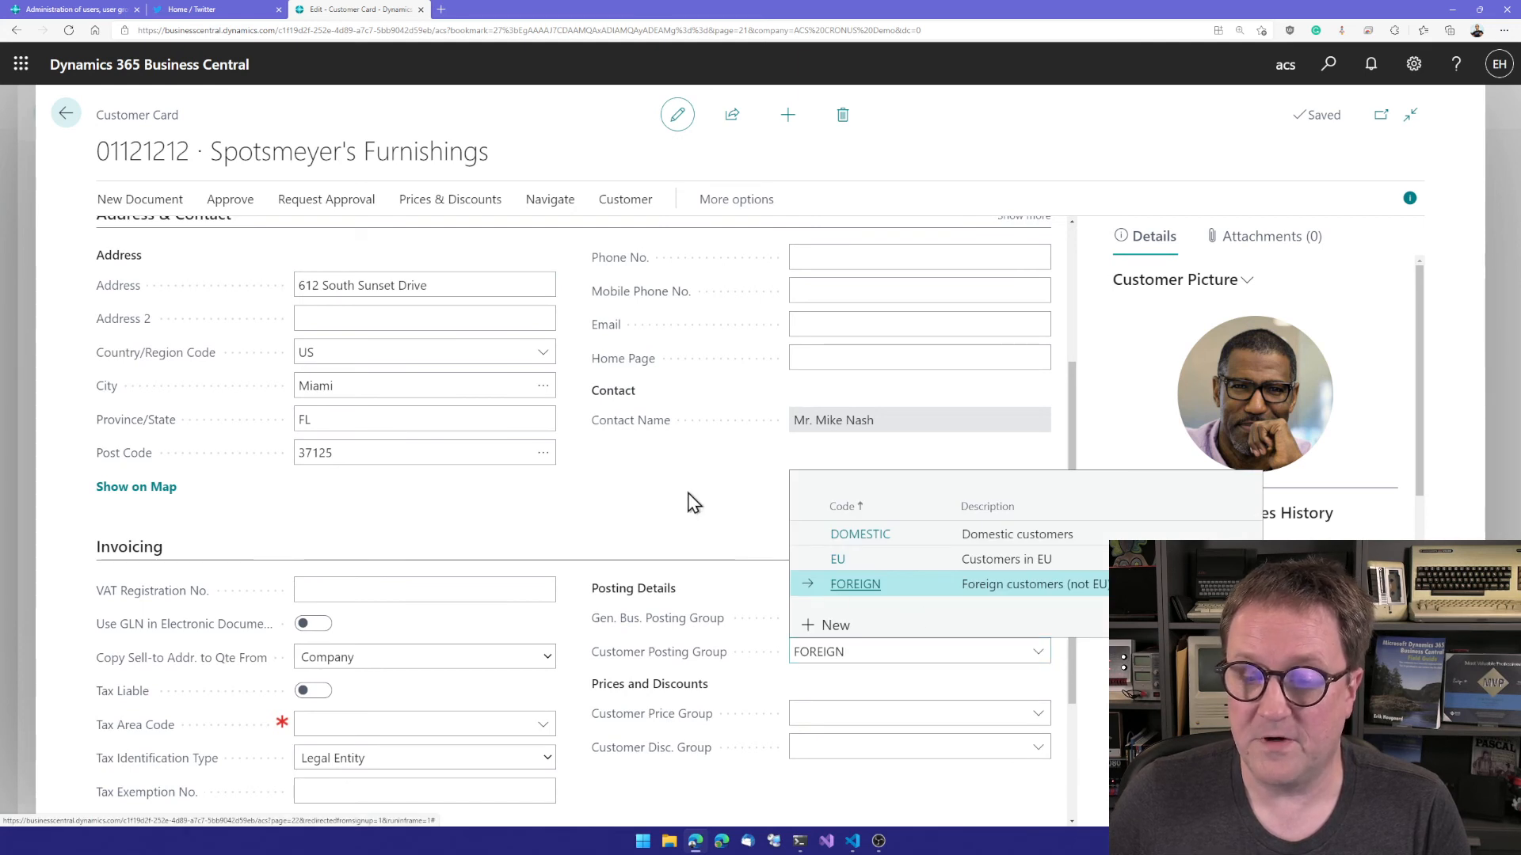
click(698, 532)
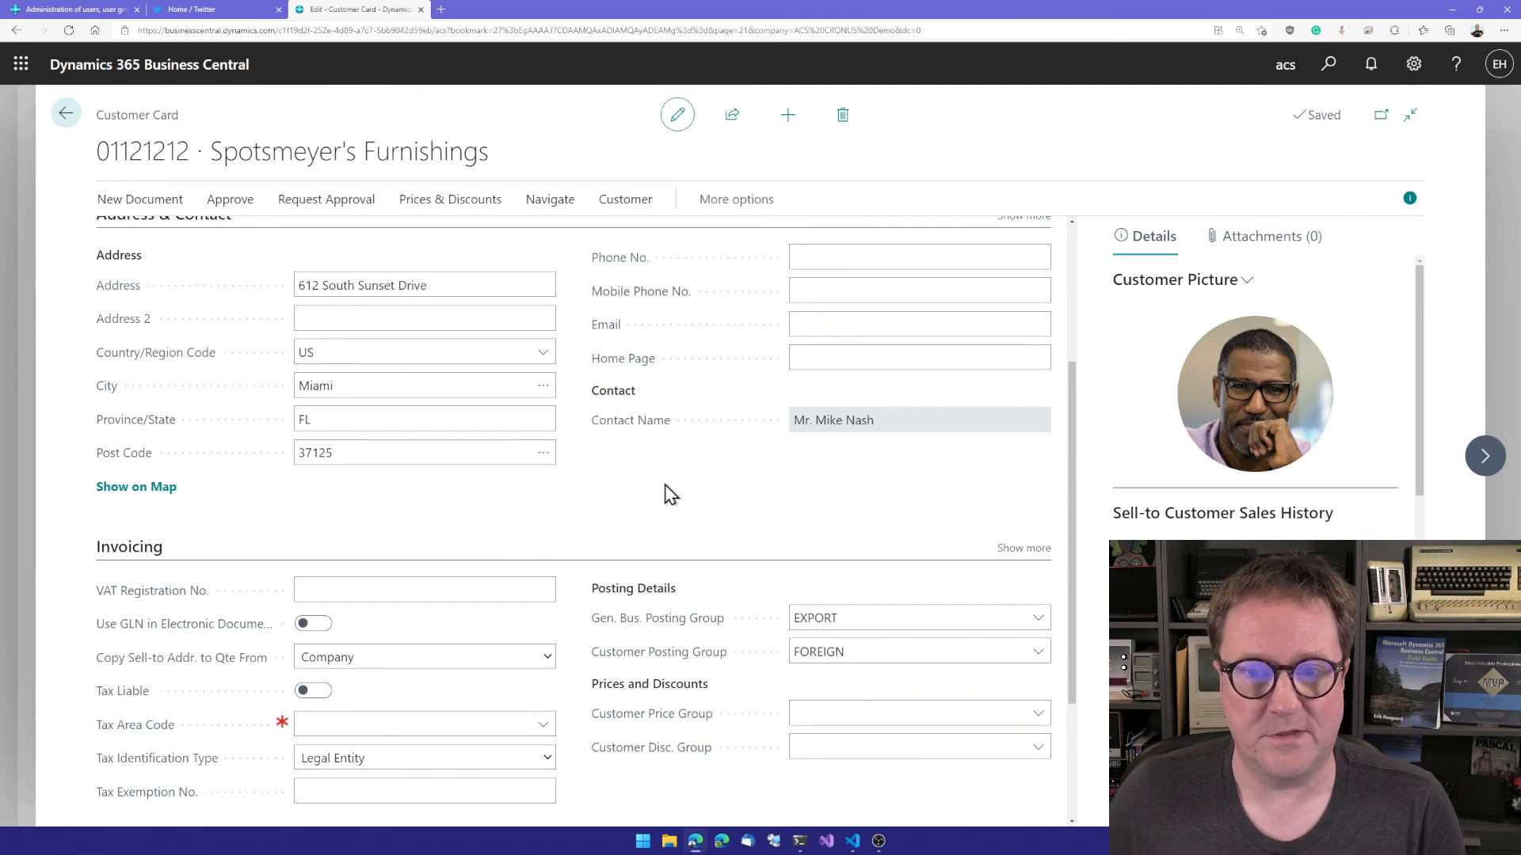
key(Escape)
key(Escape)
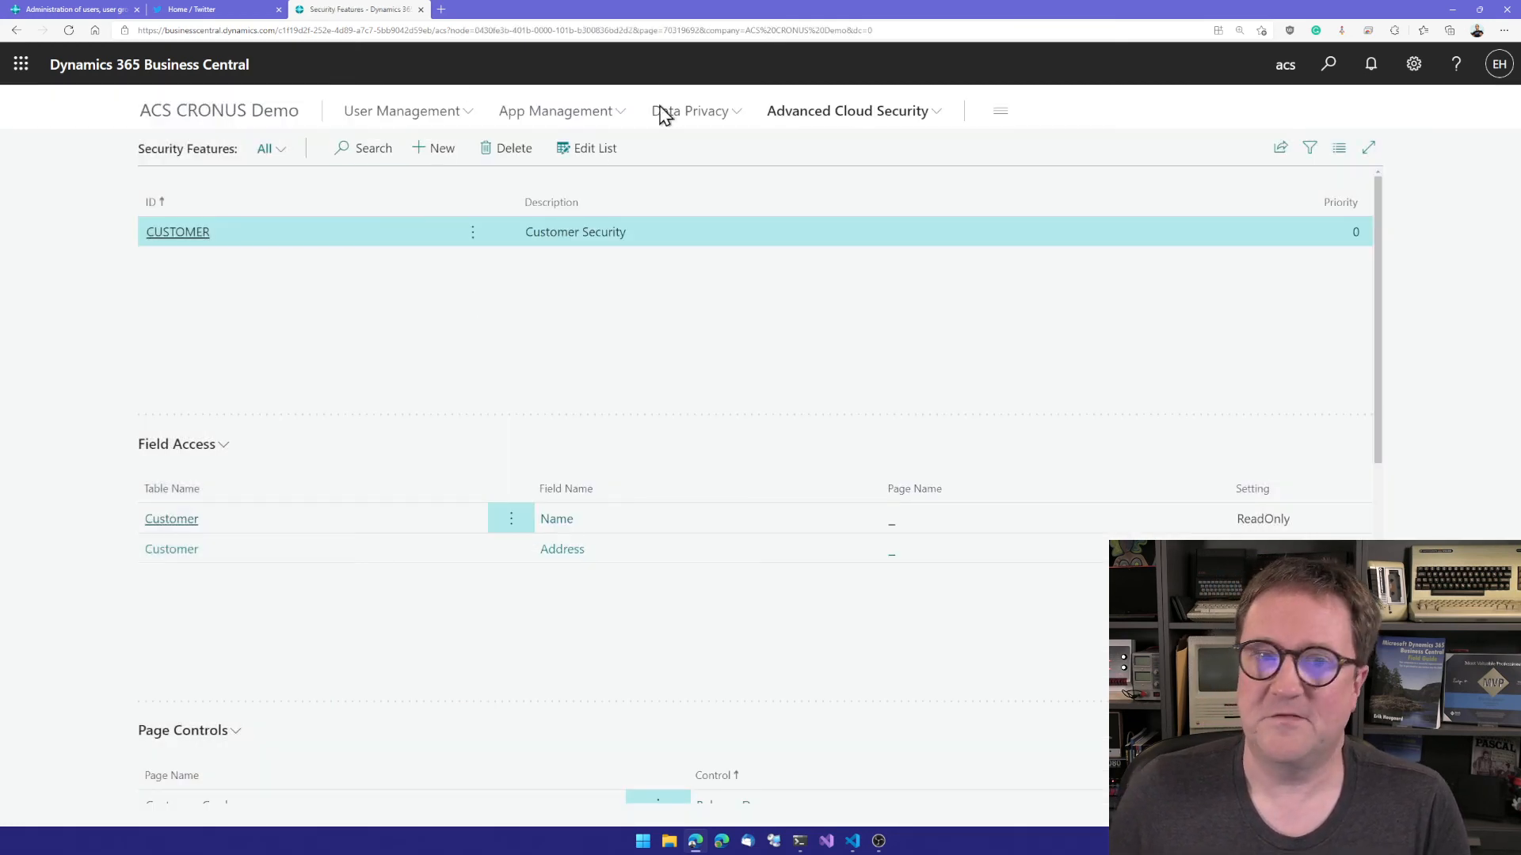
Step: Open the Advanced Cloud Security User Setup list for editing with the Full User line selected
click(846, 113)
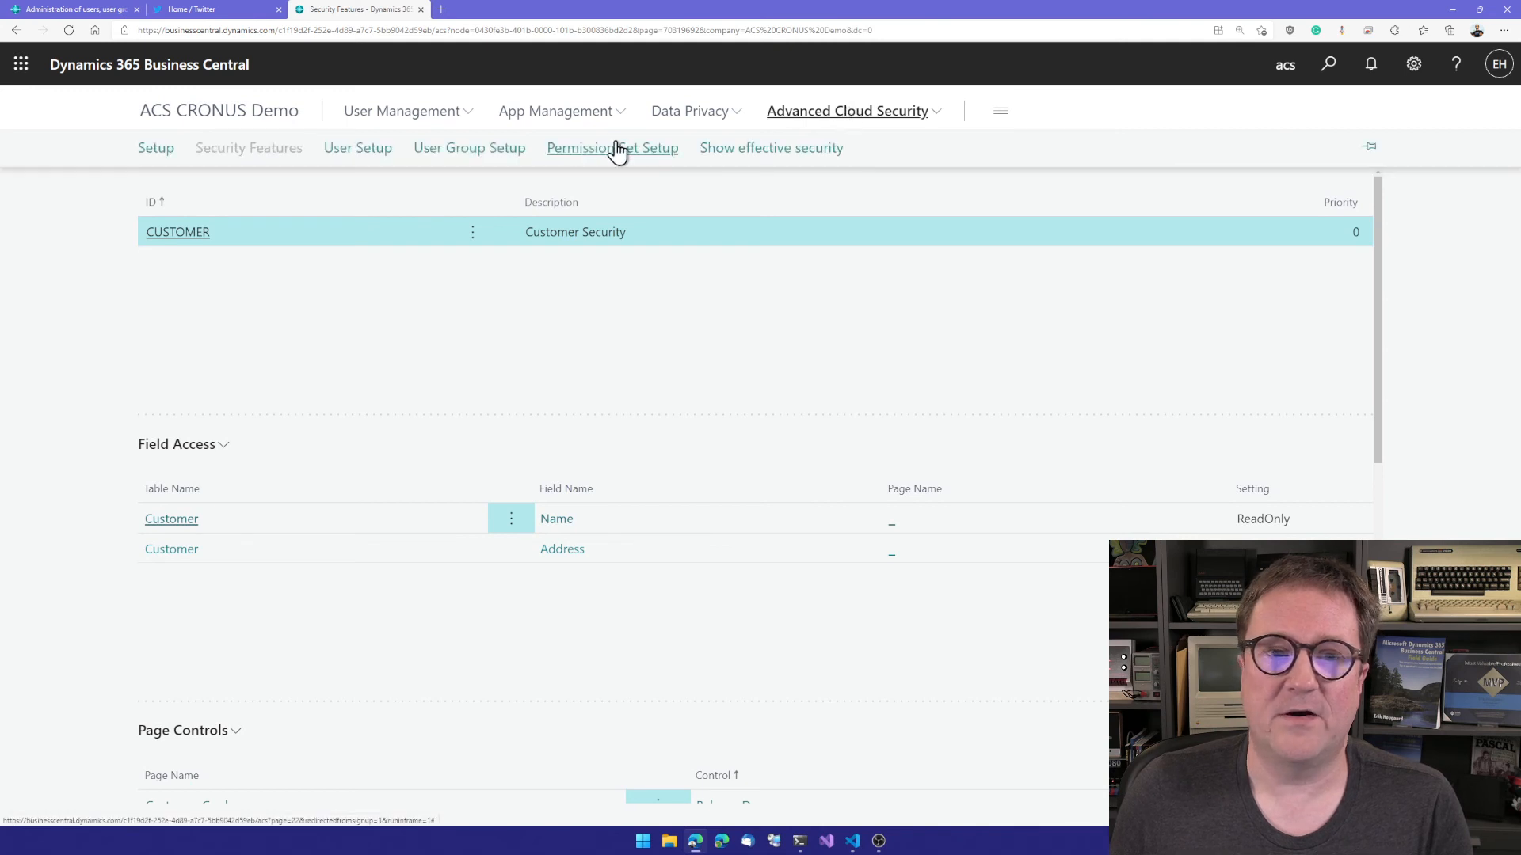
click(358, 149)
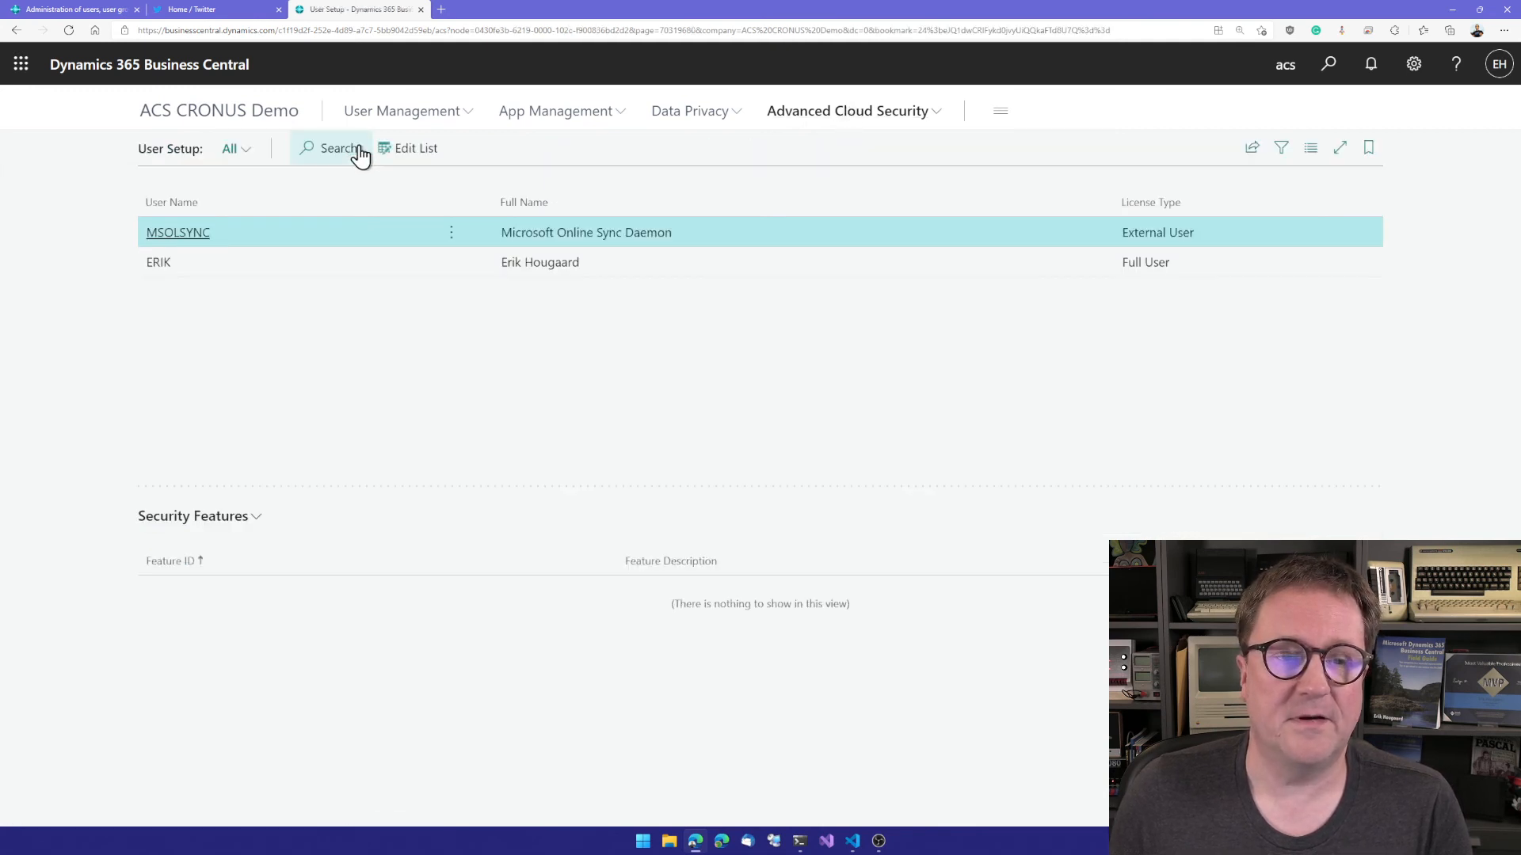
click(259, 266)
click(425, 154)
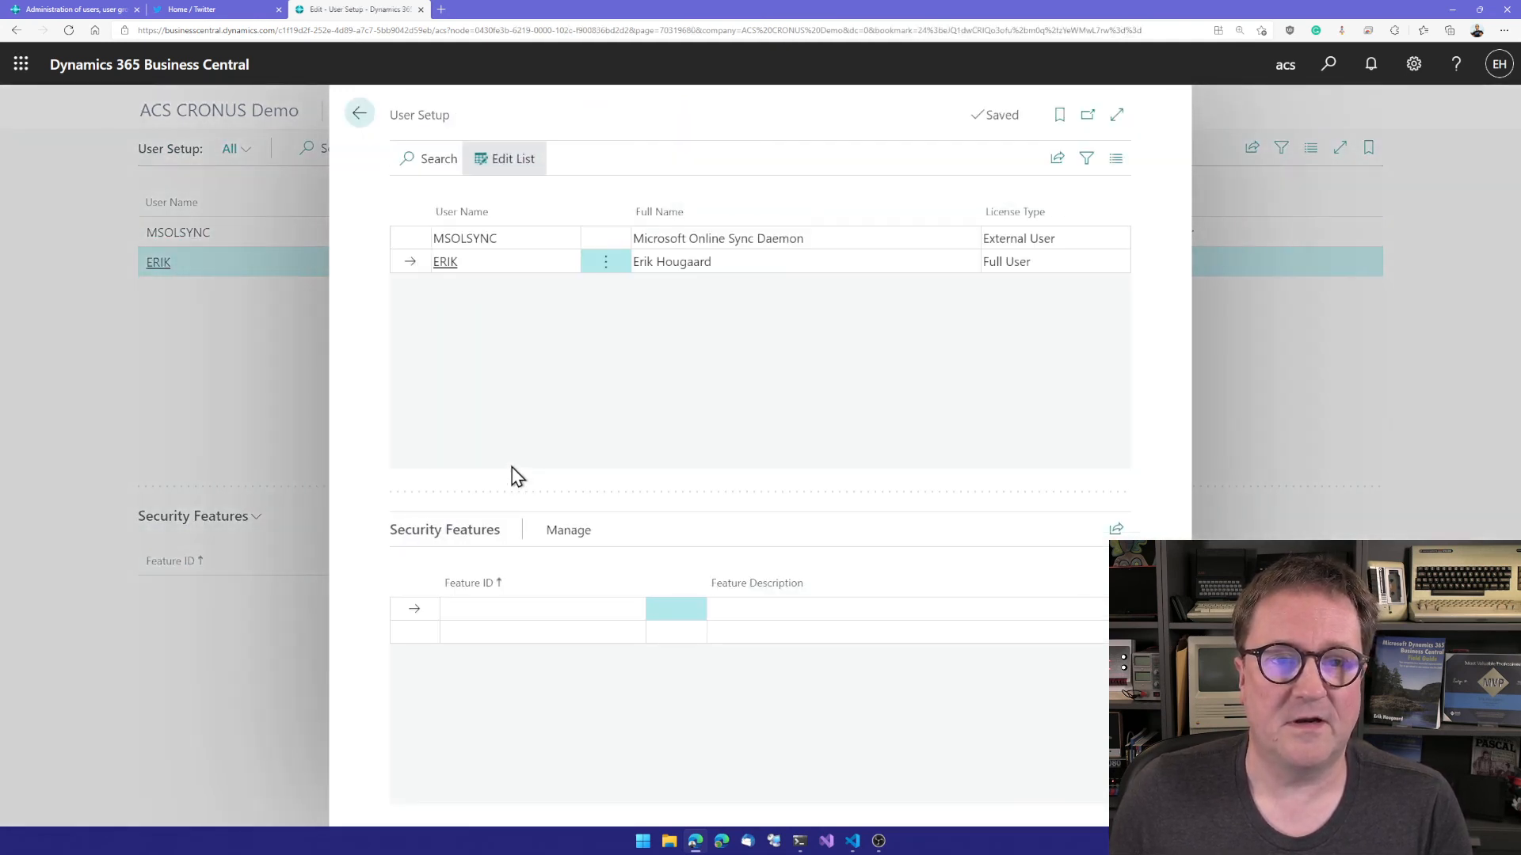
Step: Assign the CUSTOMER security feature to the selected full user and close the User Setup editor
click(559, 604)
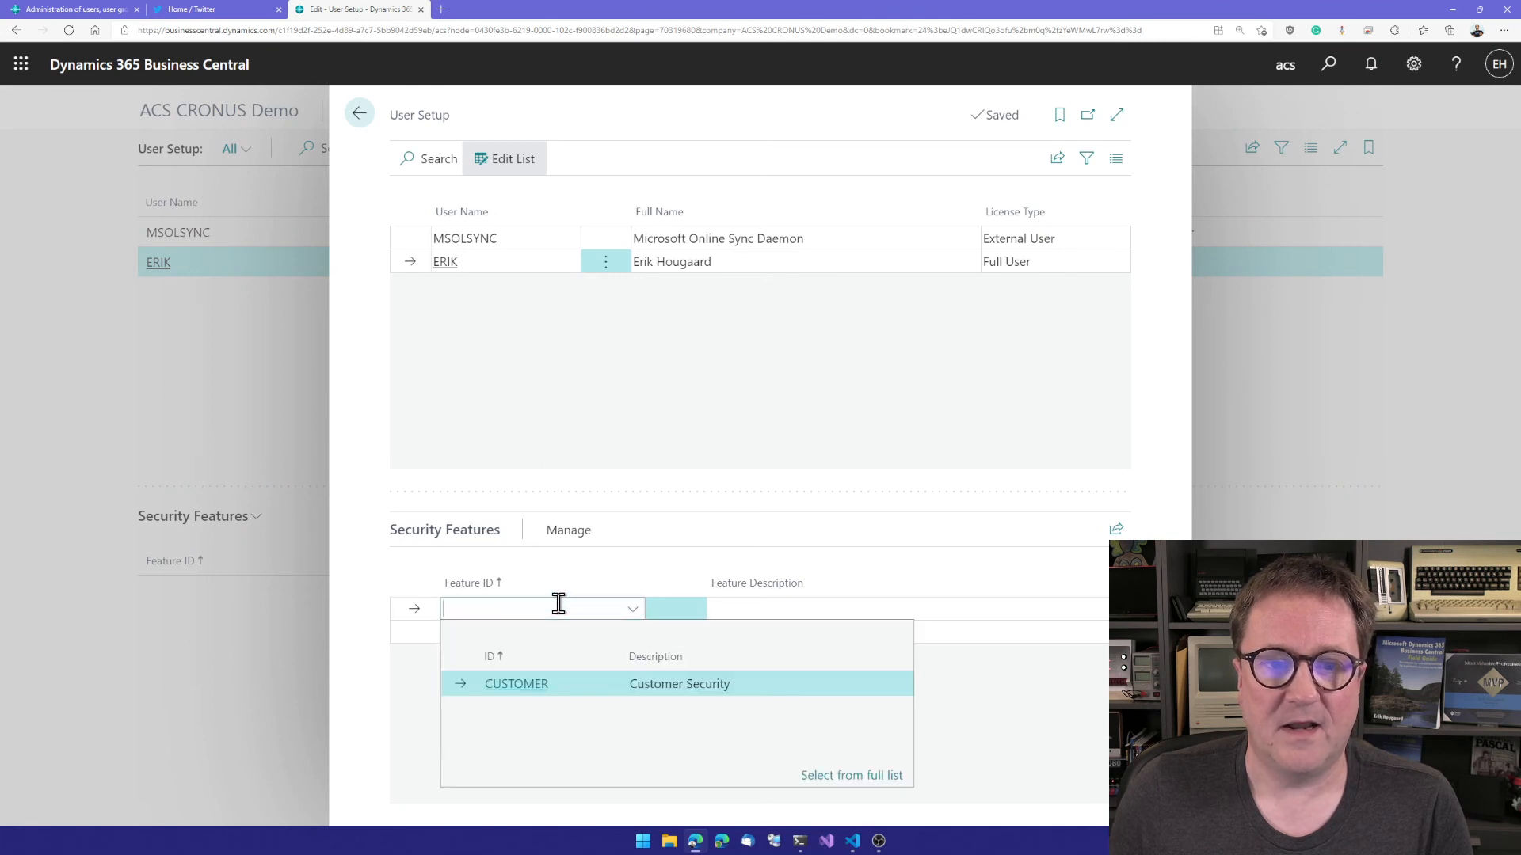
click(507, 691)
key(Down)
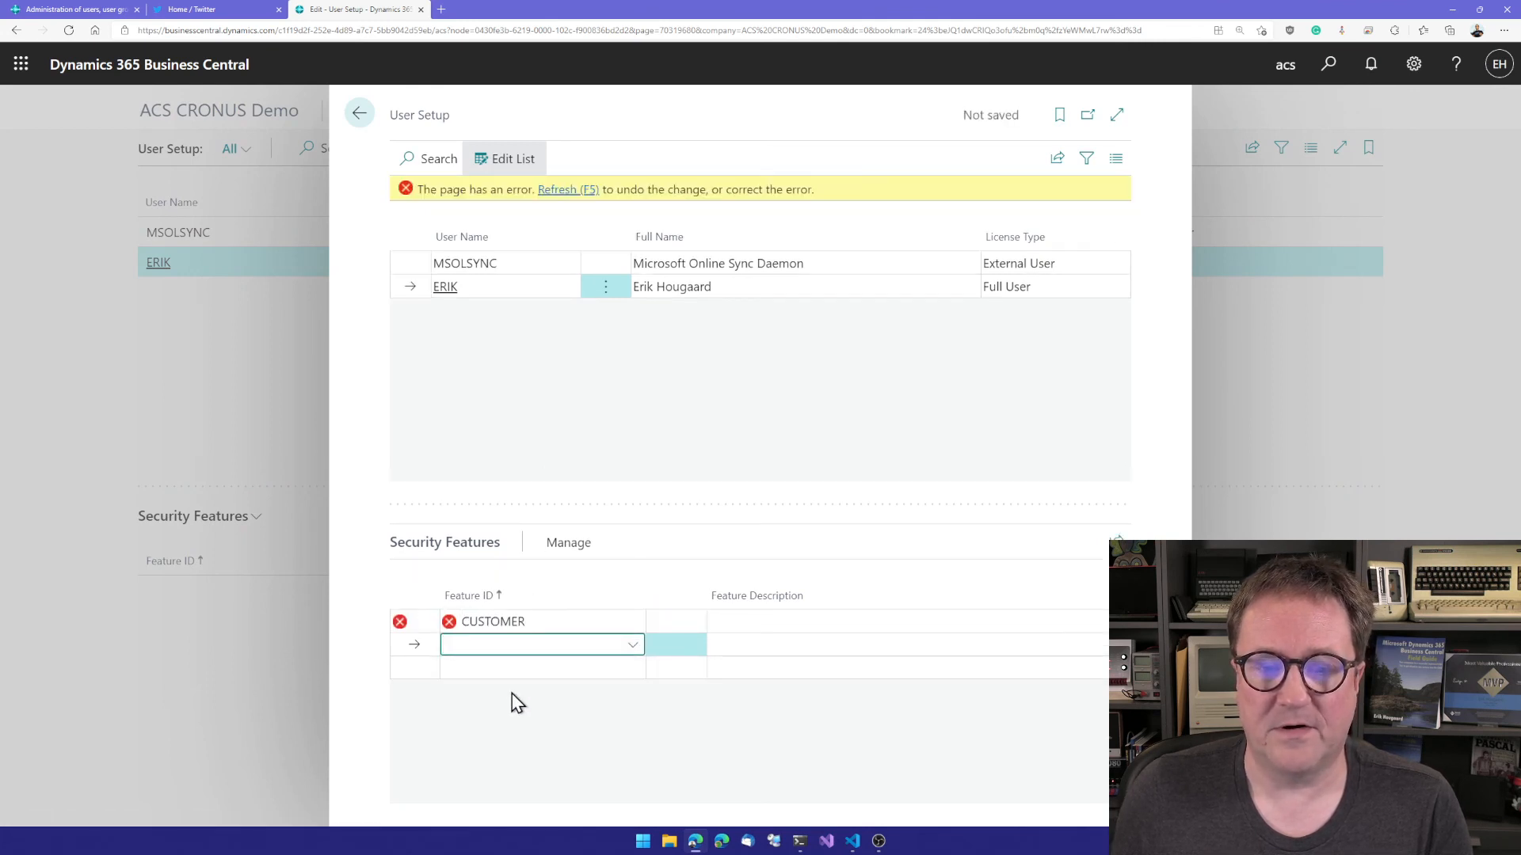
key(Up)
click(637, 624)
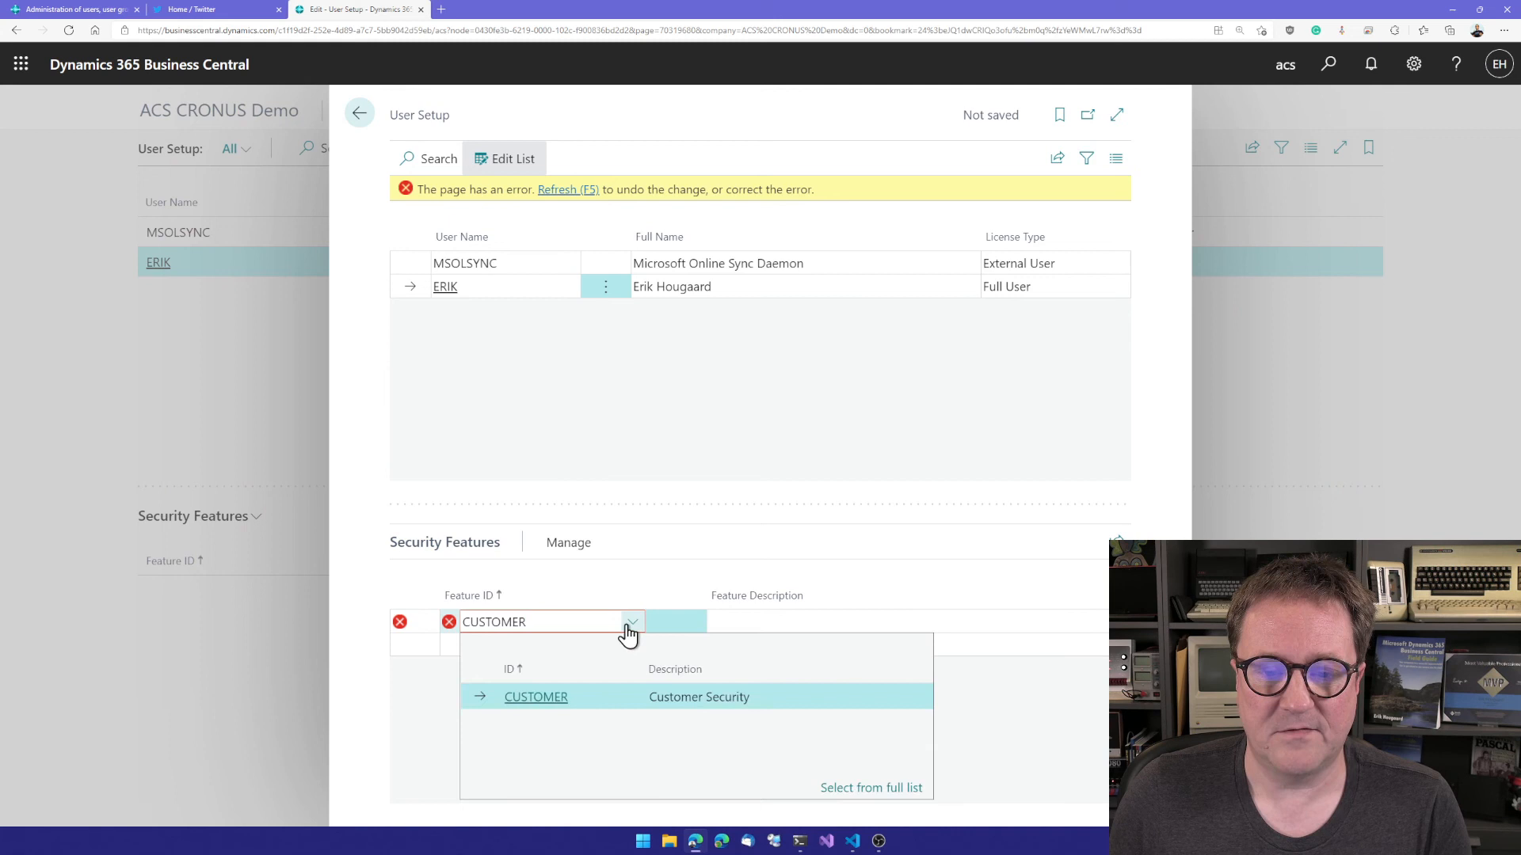
click(543, 696)
key(Down)
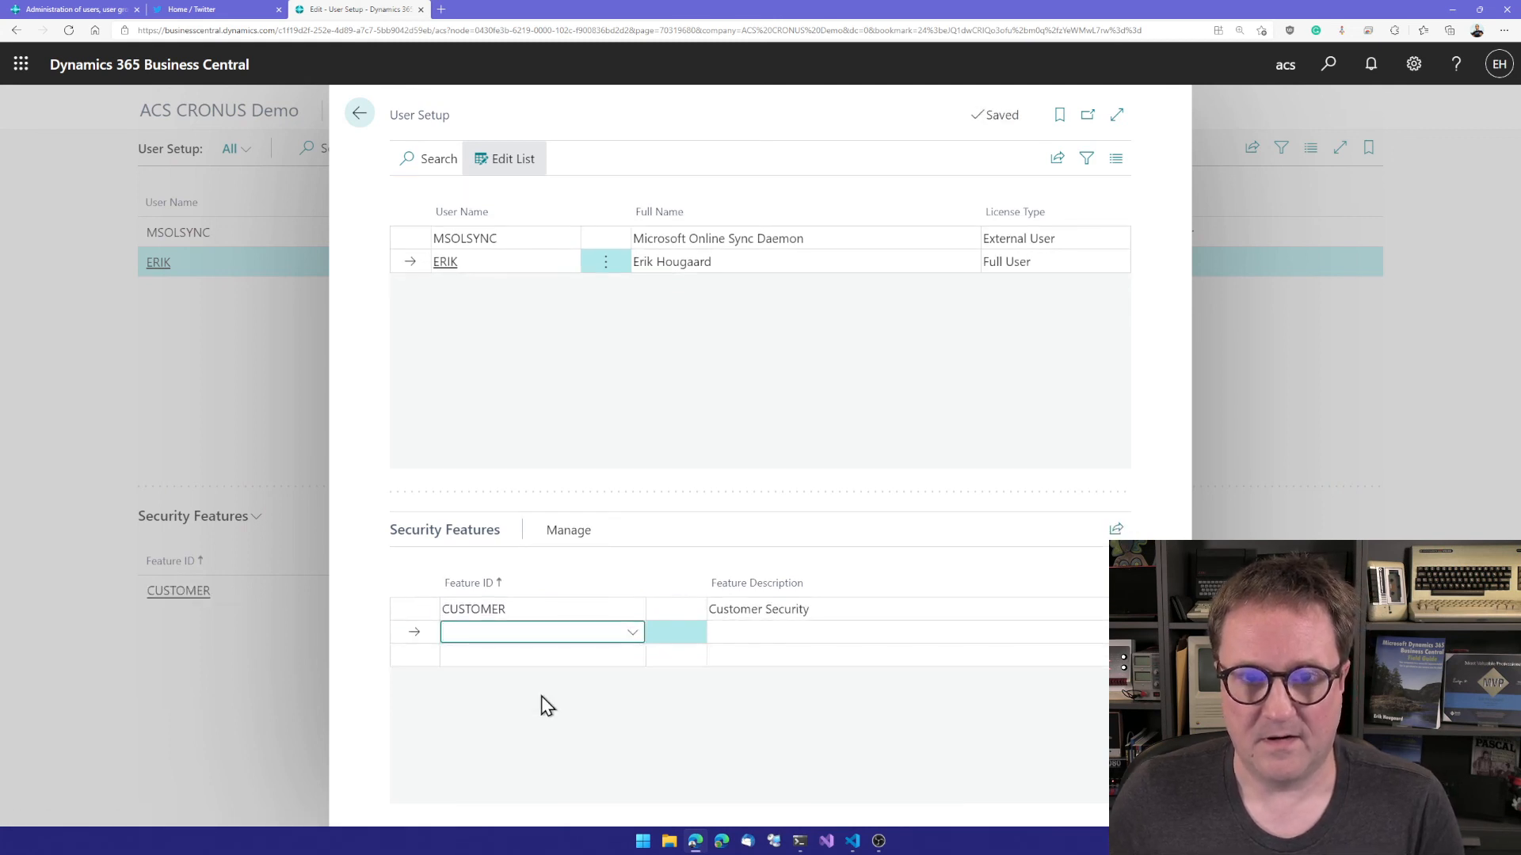
key(Up)
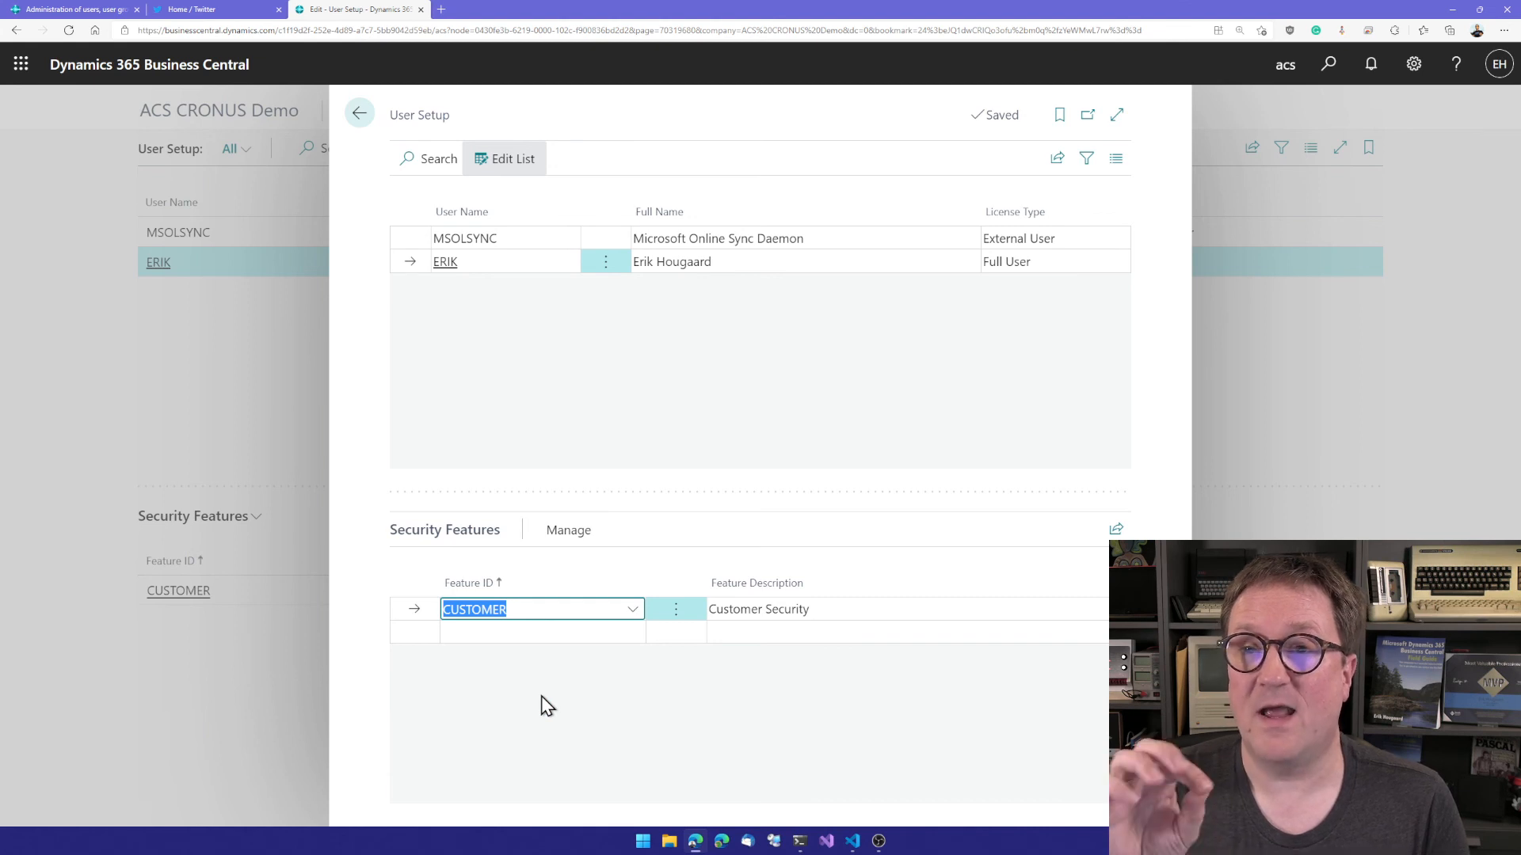
key(Escape)
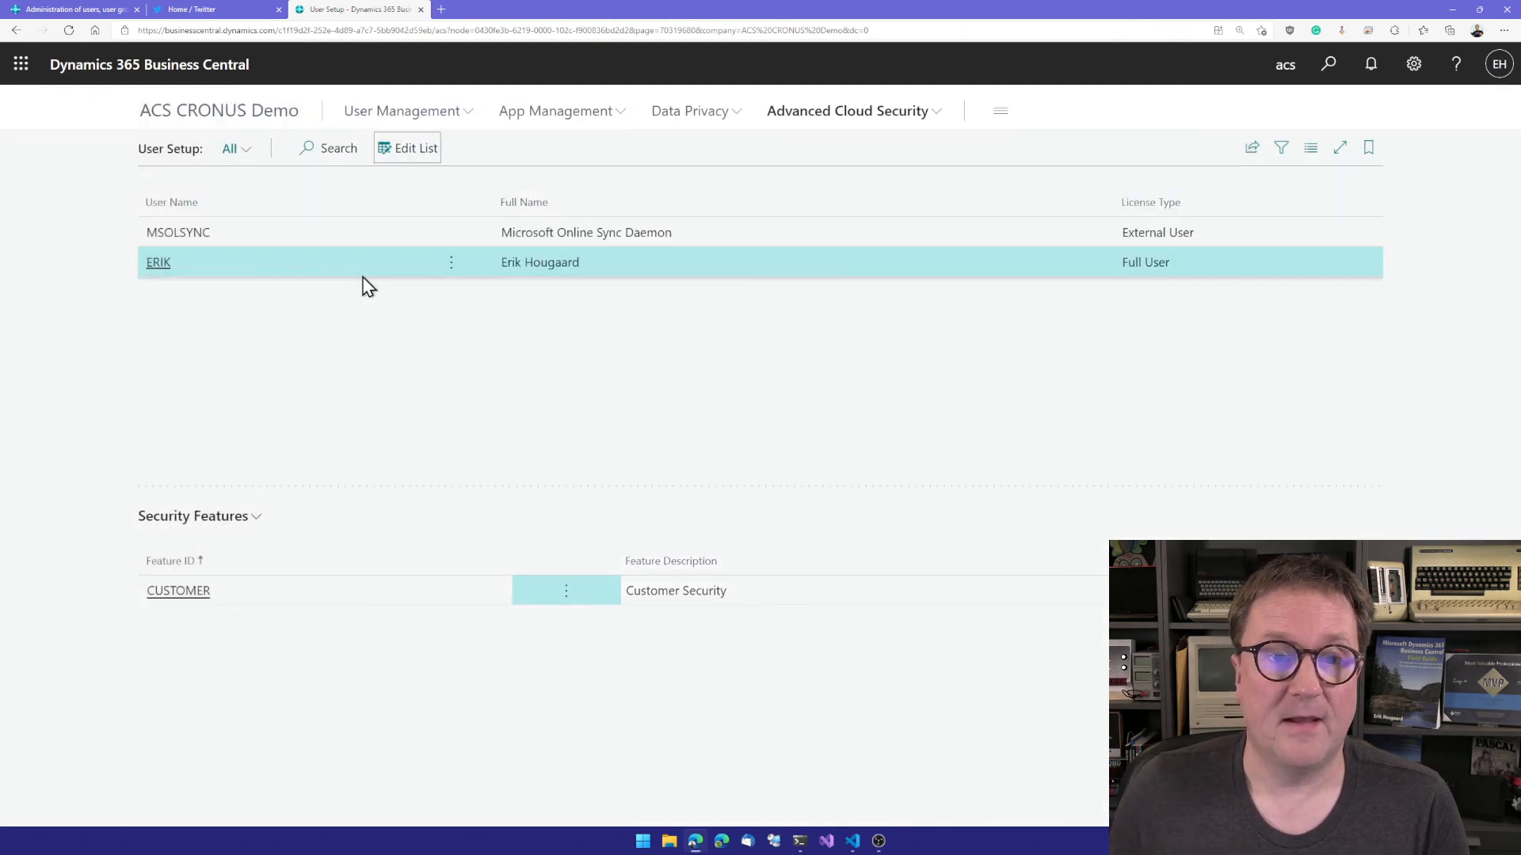
Step: Show the effective security settings for the full user who was assigned the CUSTOMER feature
click(868, 117)
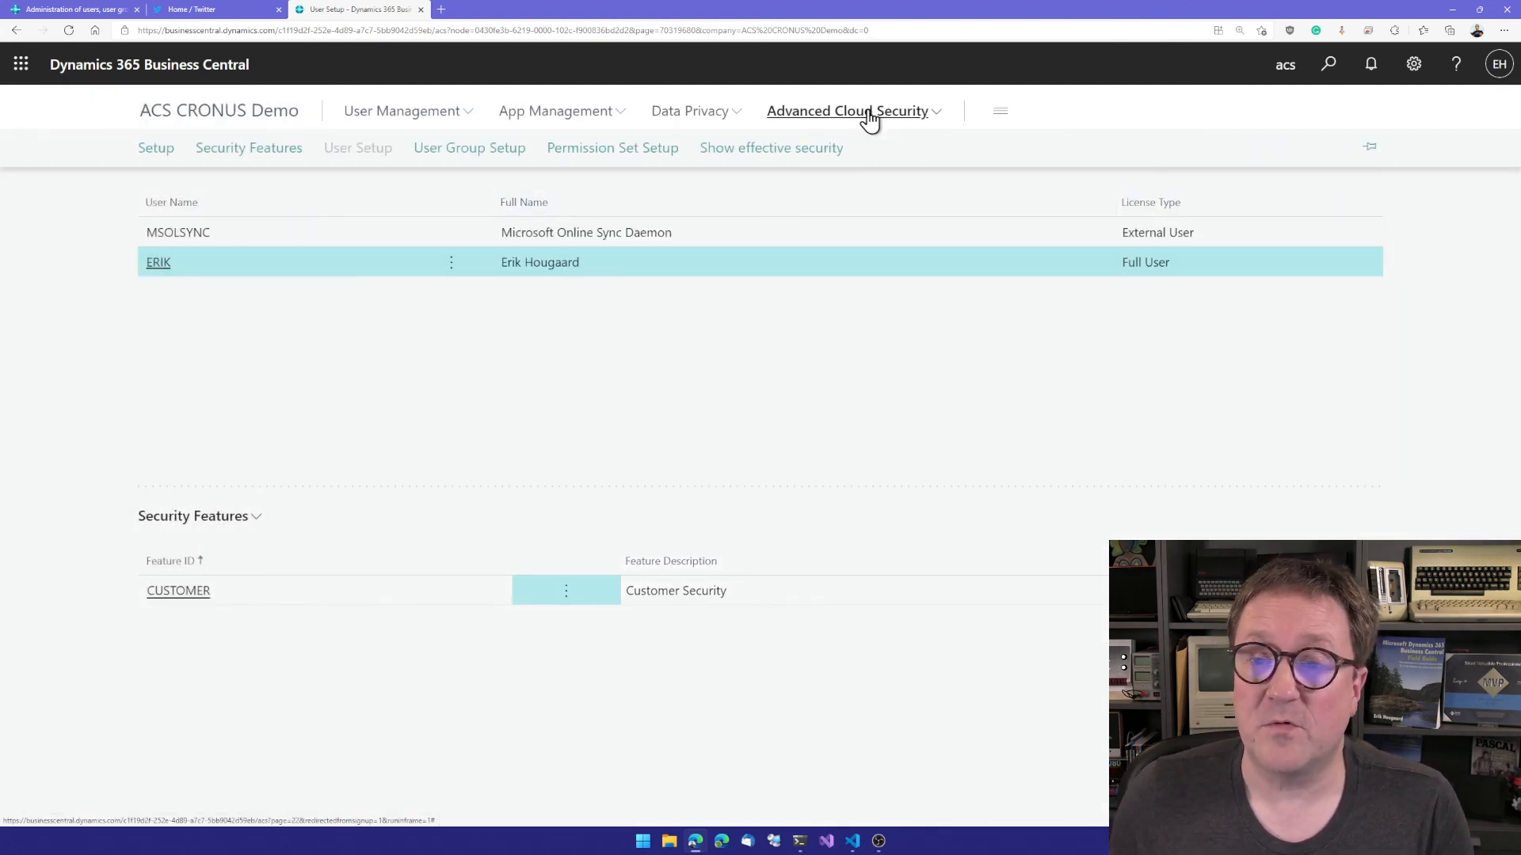
click(758, 150)
click(1370, 241)
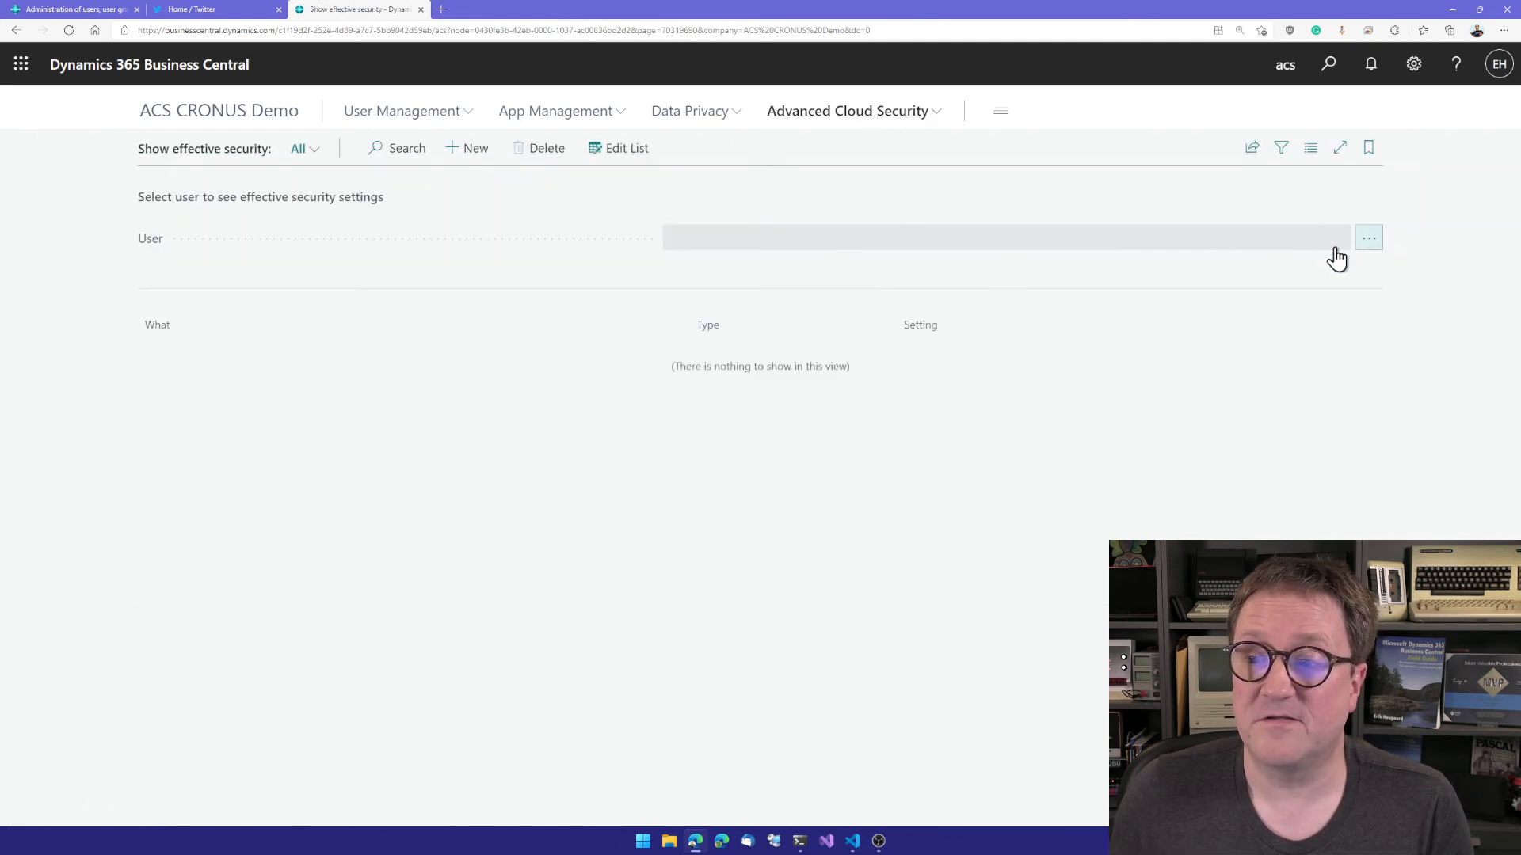
click(433, 321)
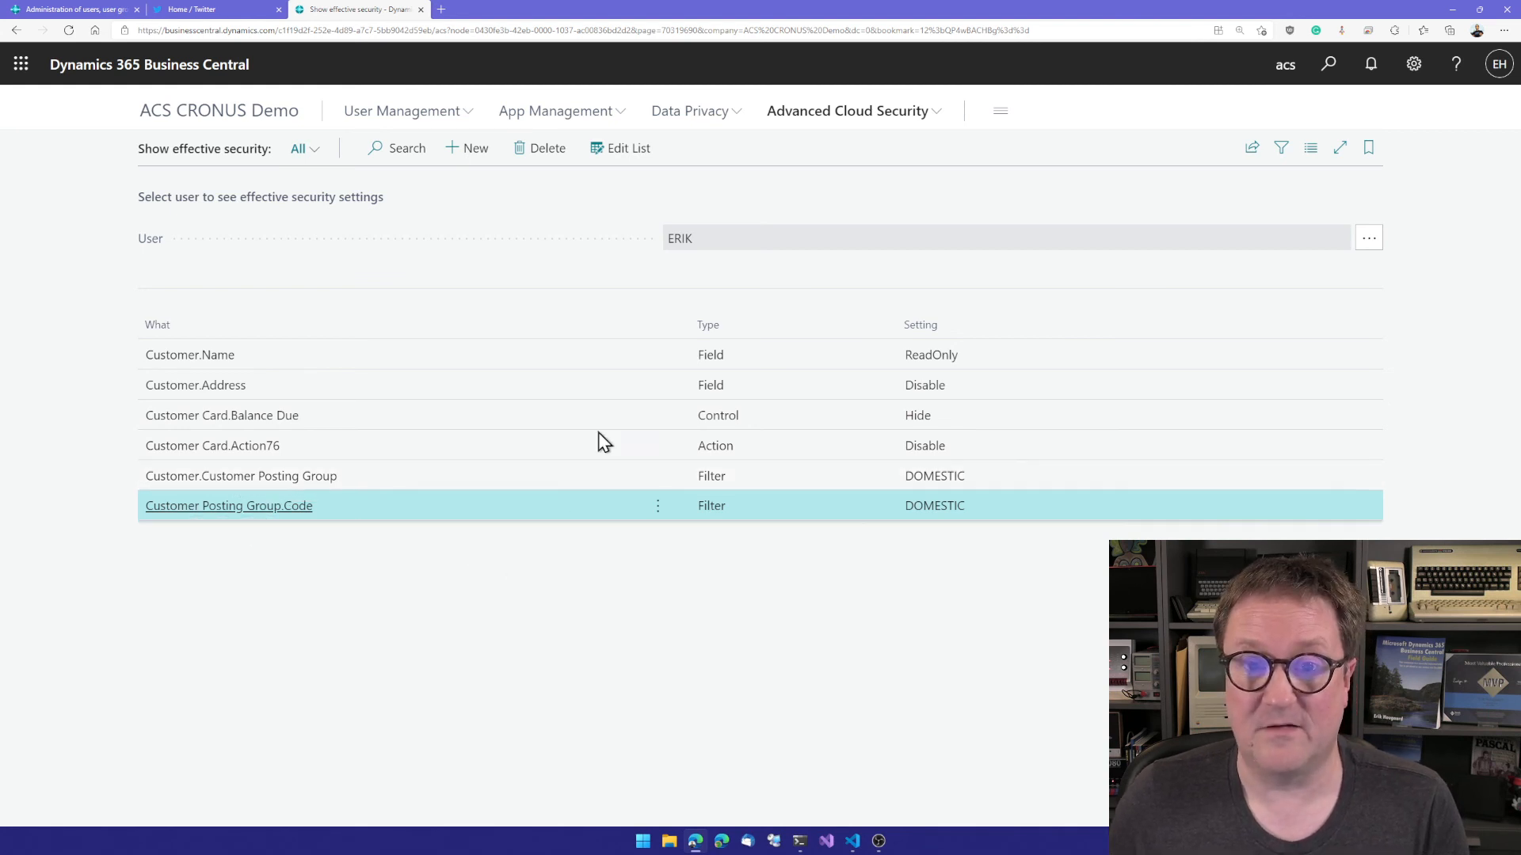
Step: Find and open the Customers list to review its filtered customers, and open the Candoxy Canada Inc. customer card
key(alt+q)
text(customers)
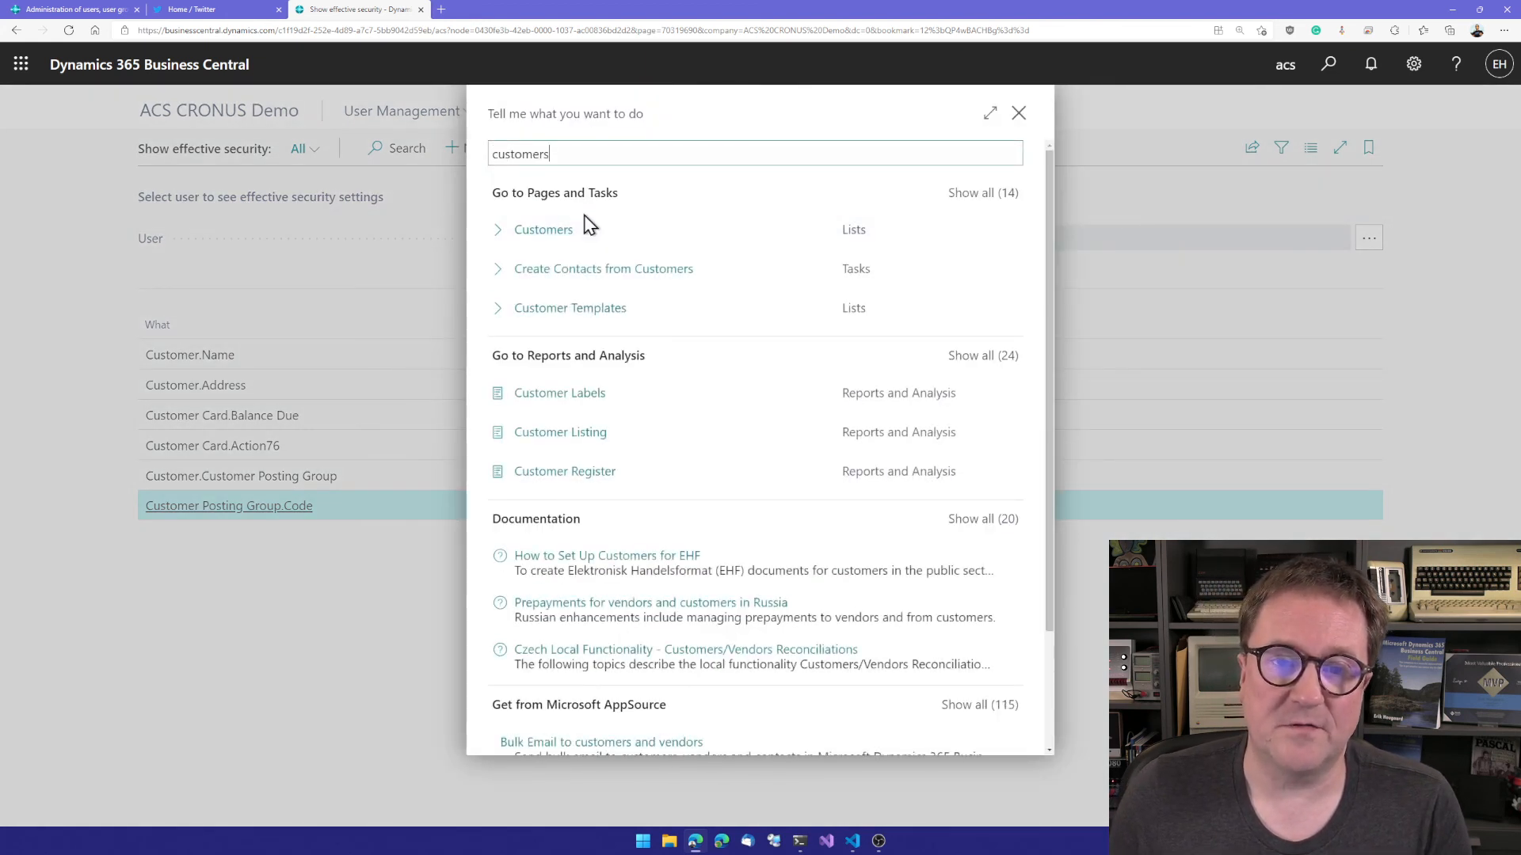
click(539, 232)
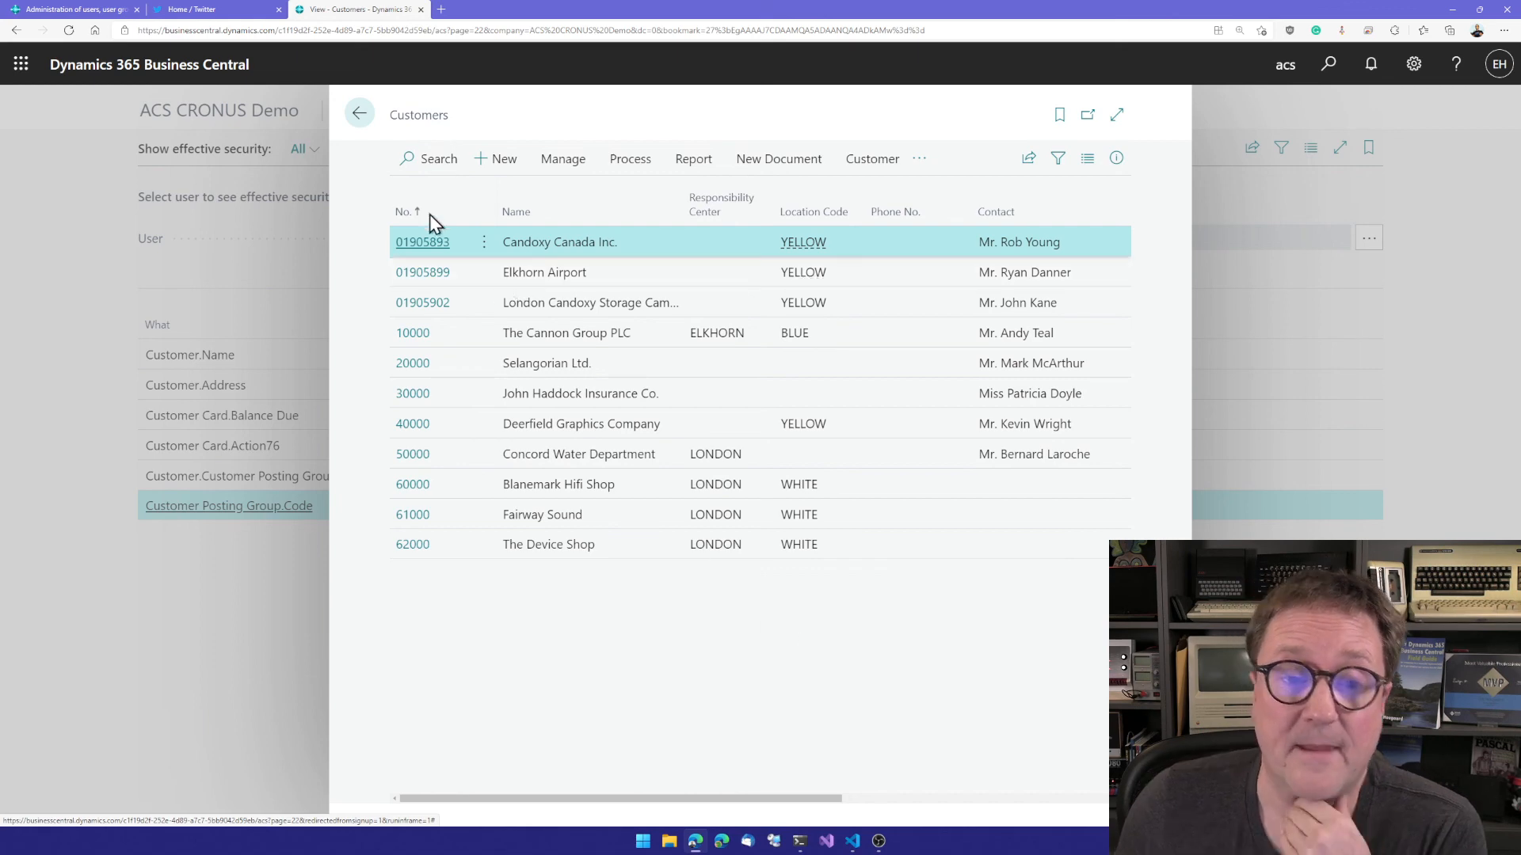
click(418, 242)
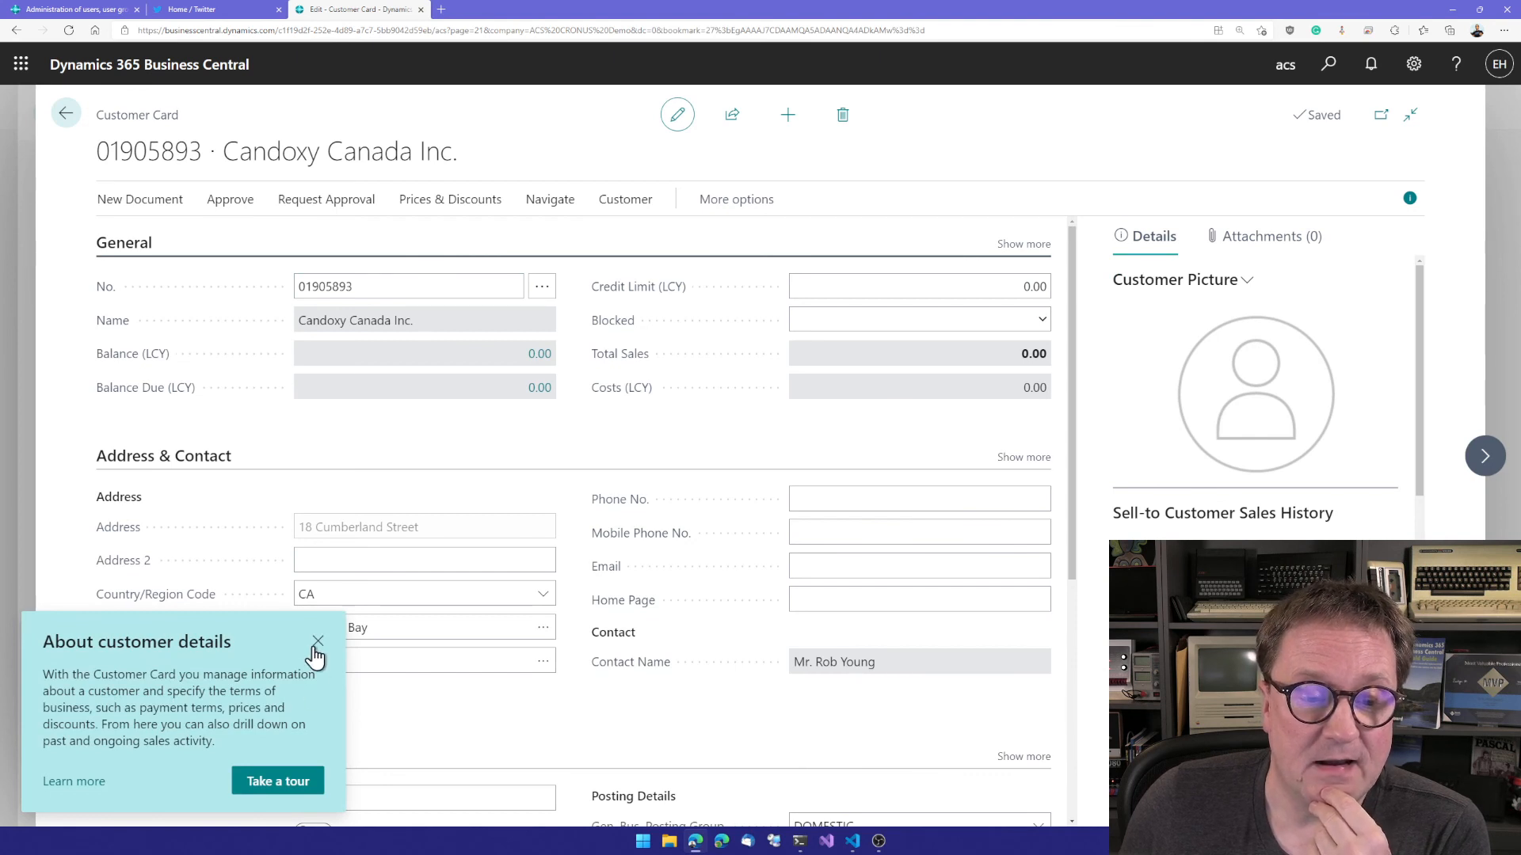
Step: Dismiss the customer details tip and check whether the Name and Address fields on the customer card can be edited
click(317, 643)
click(473, 323)
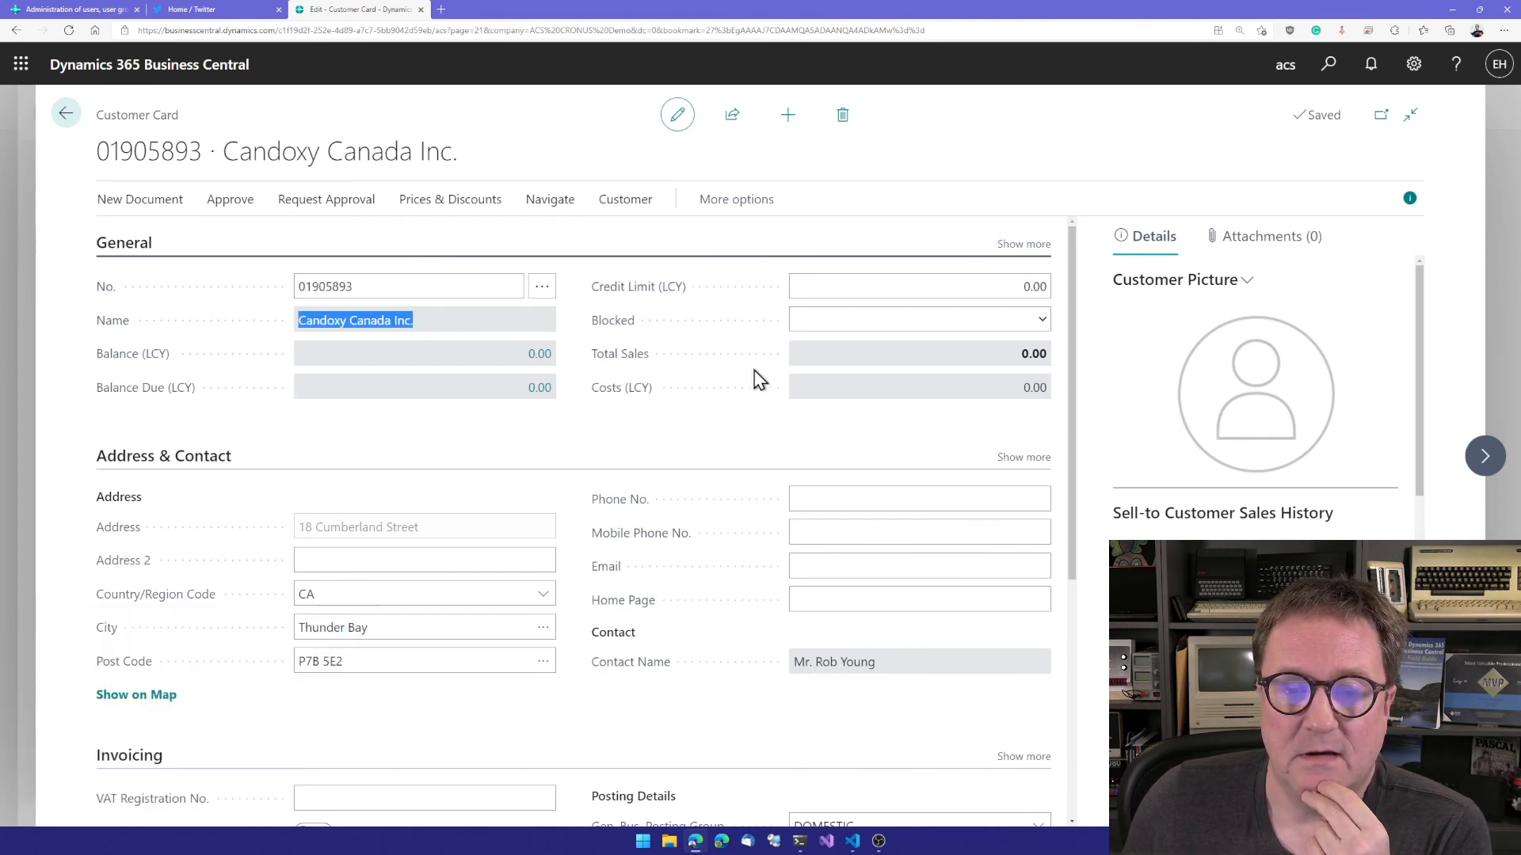
mouse_move(628, 389)
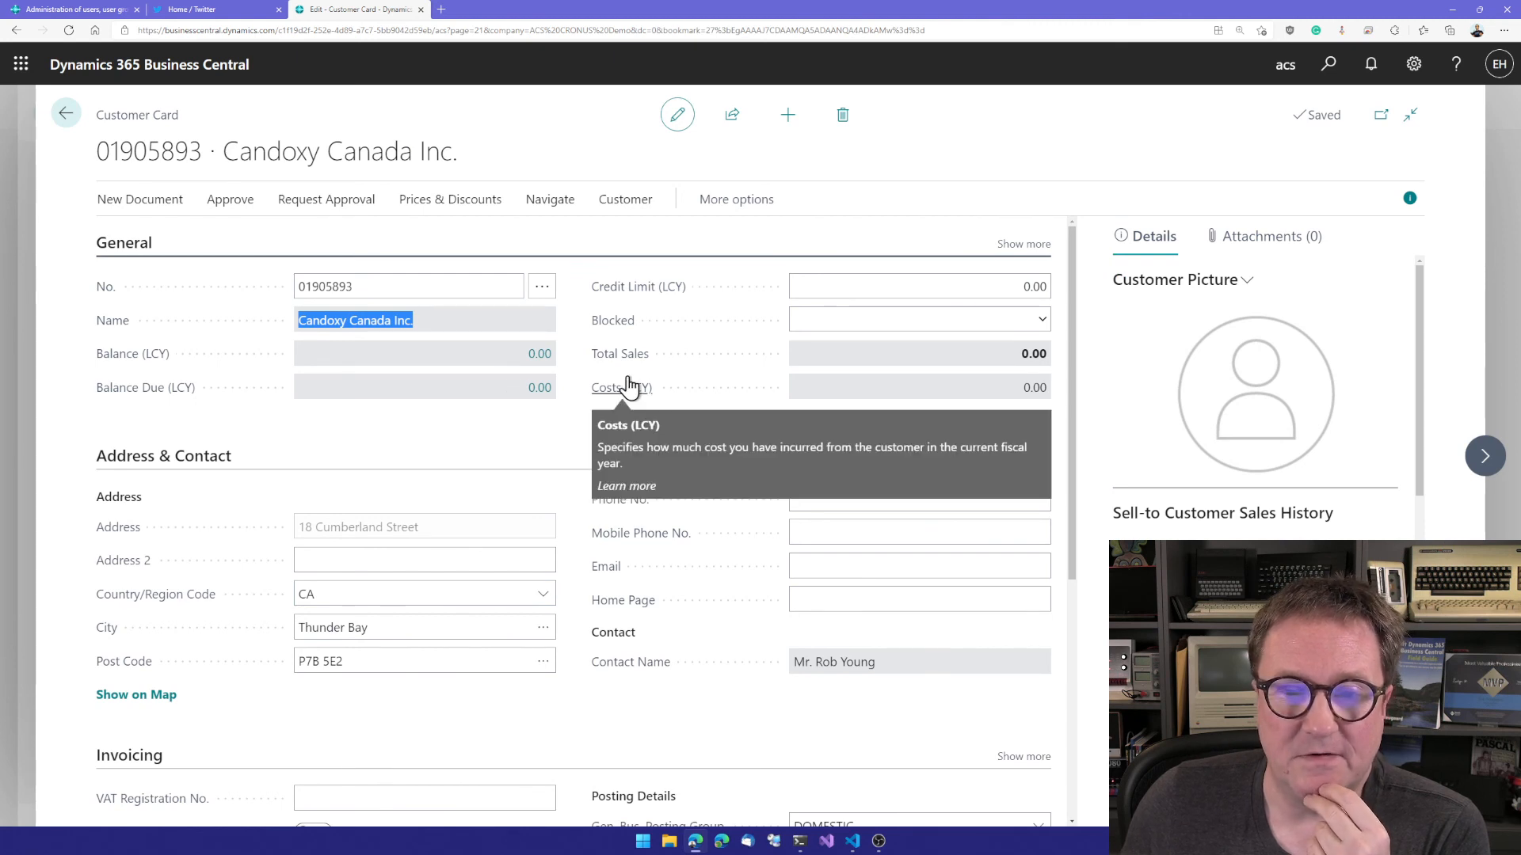
double_click(414, 523)
right_click(414, 524)
click(396, 525)
click(543, 525)
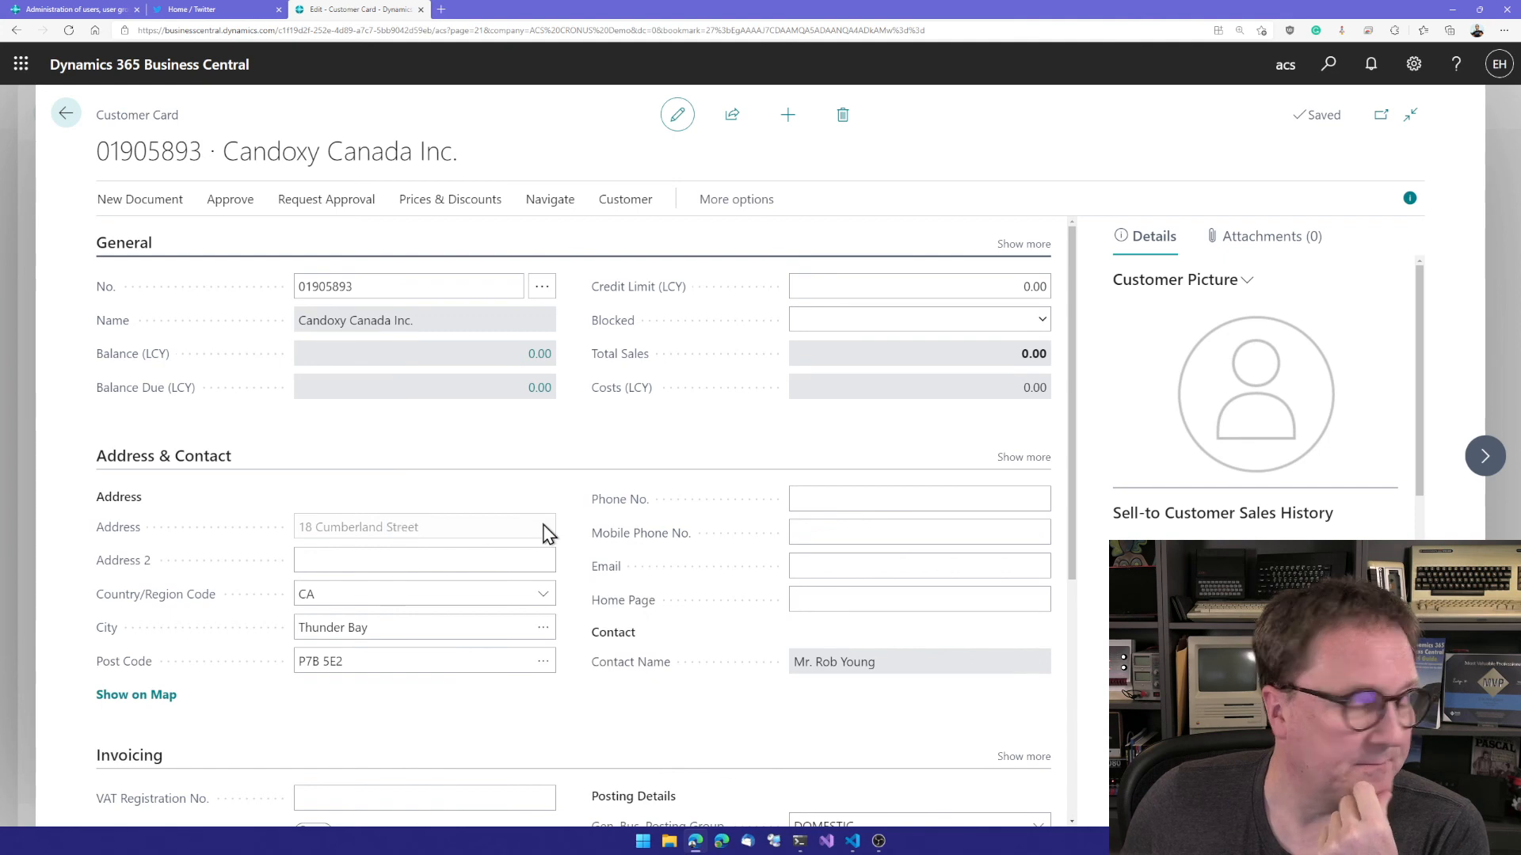
Step: Check the full selection list of customer posting groups for the customer without changing the value, and return to the Customers list
scroll(547, 533, down, 3)
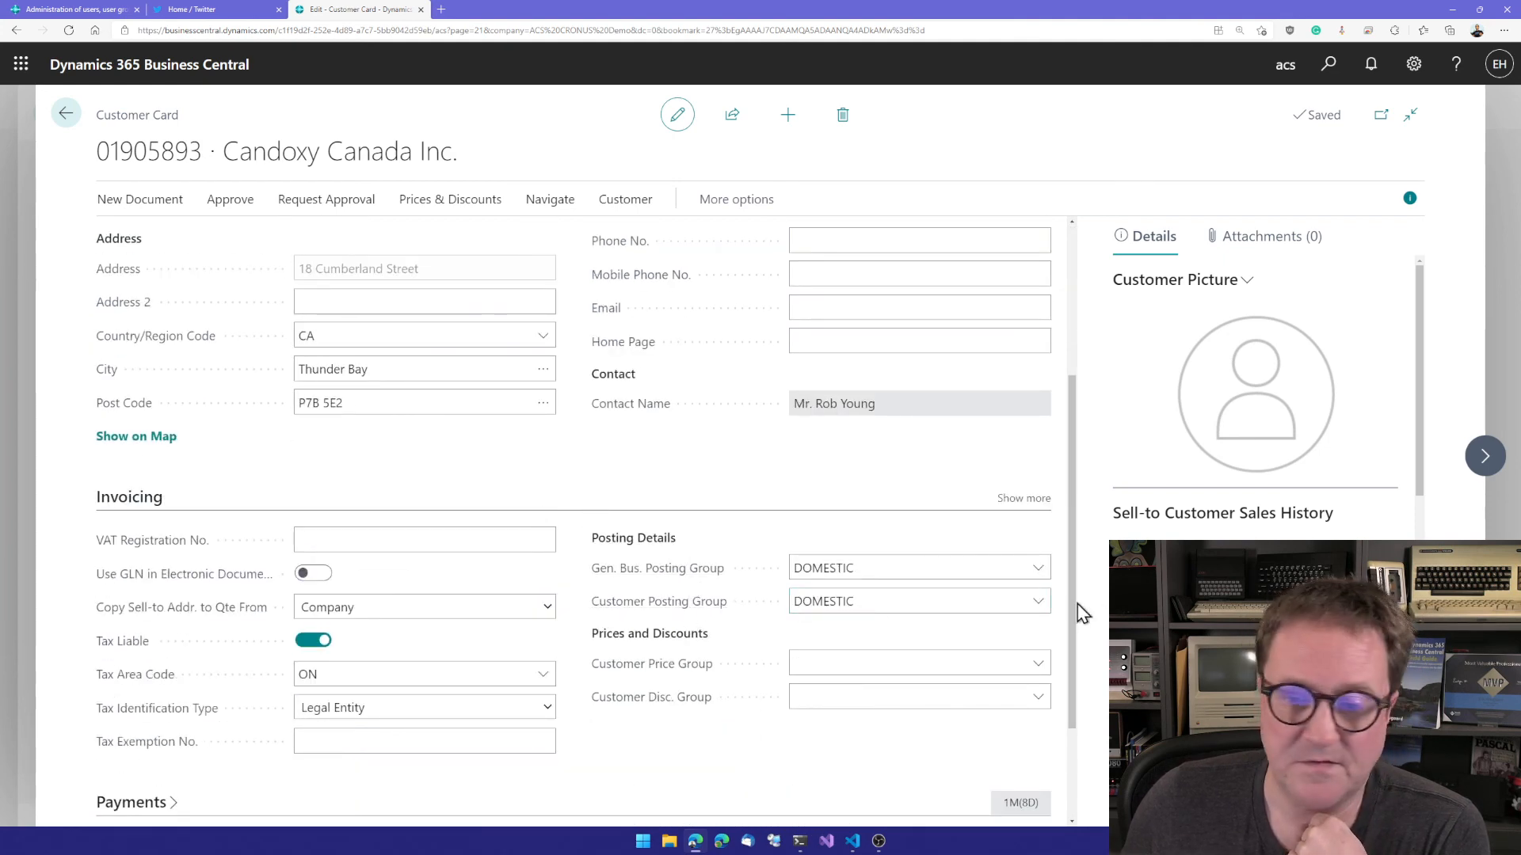
click(1039, 603)
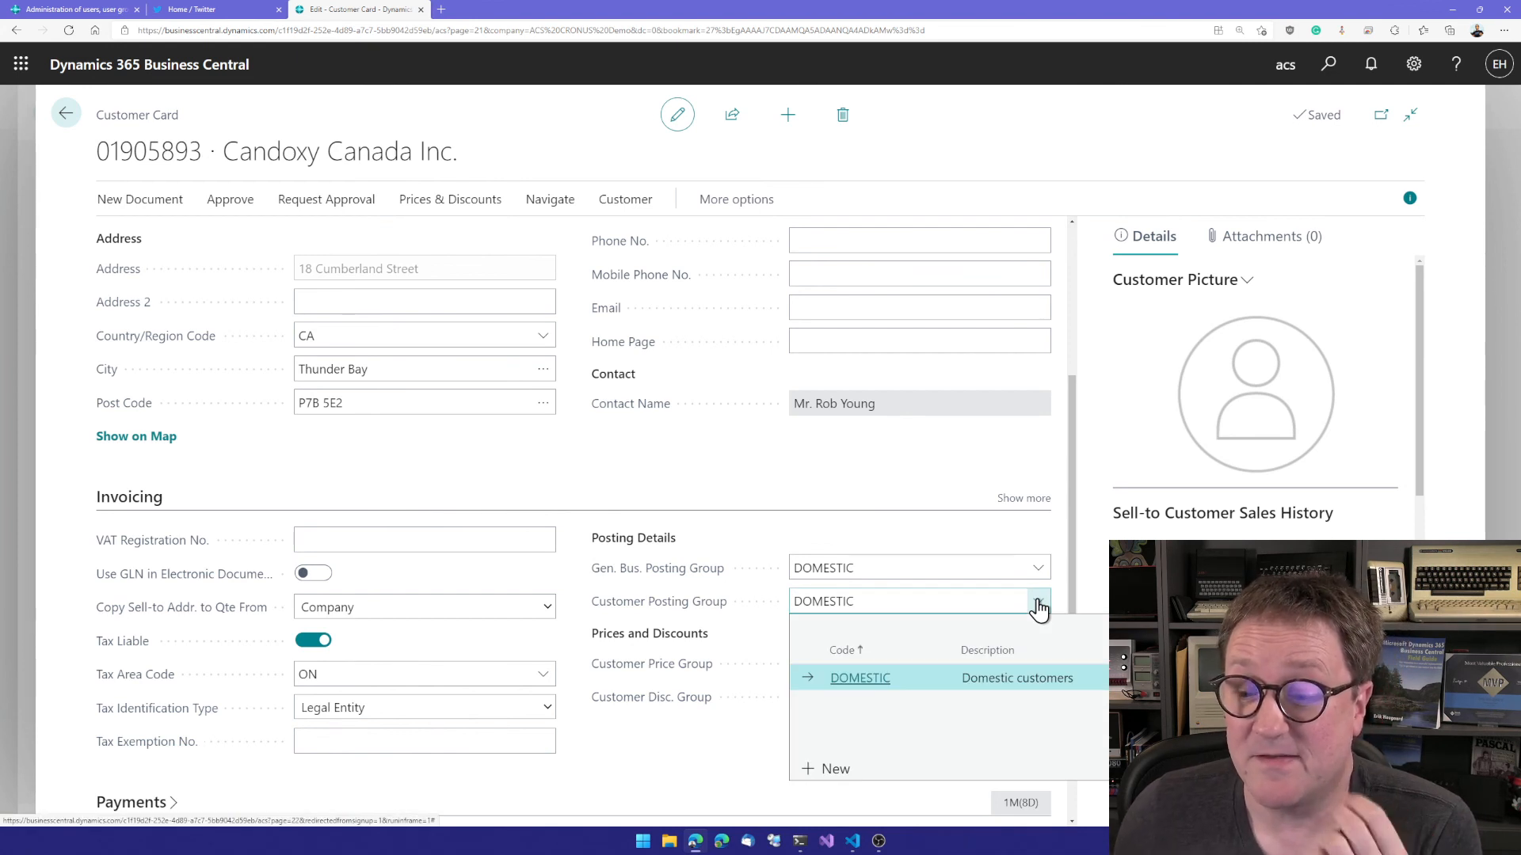
click(1188, 770)
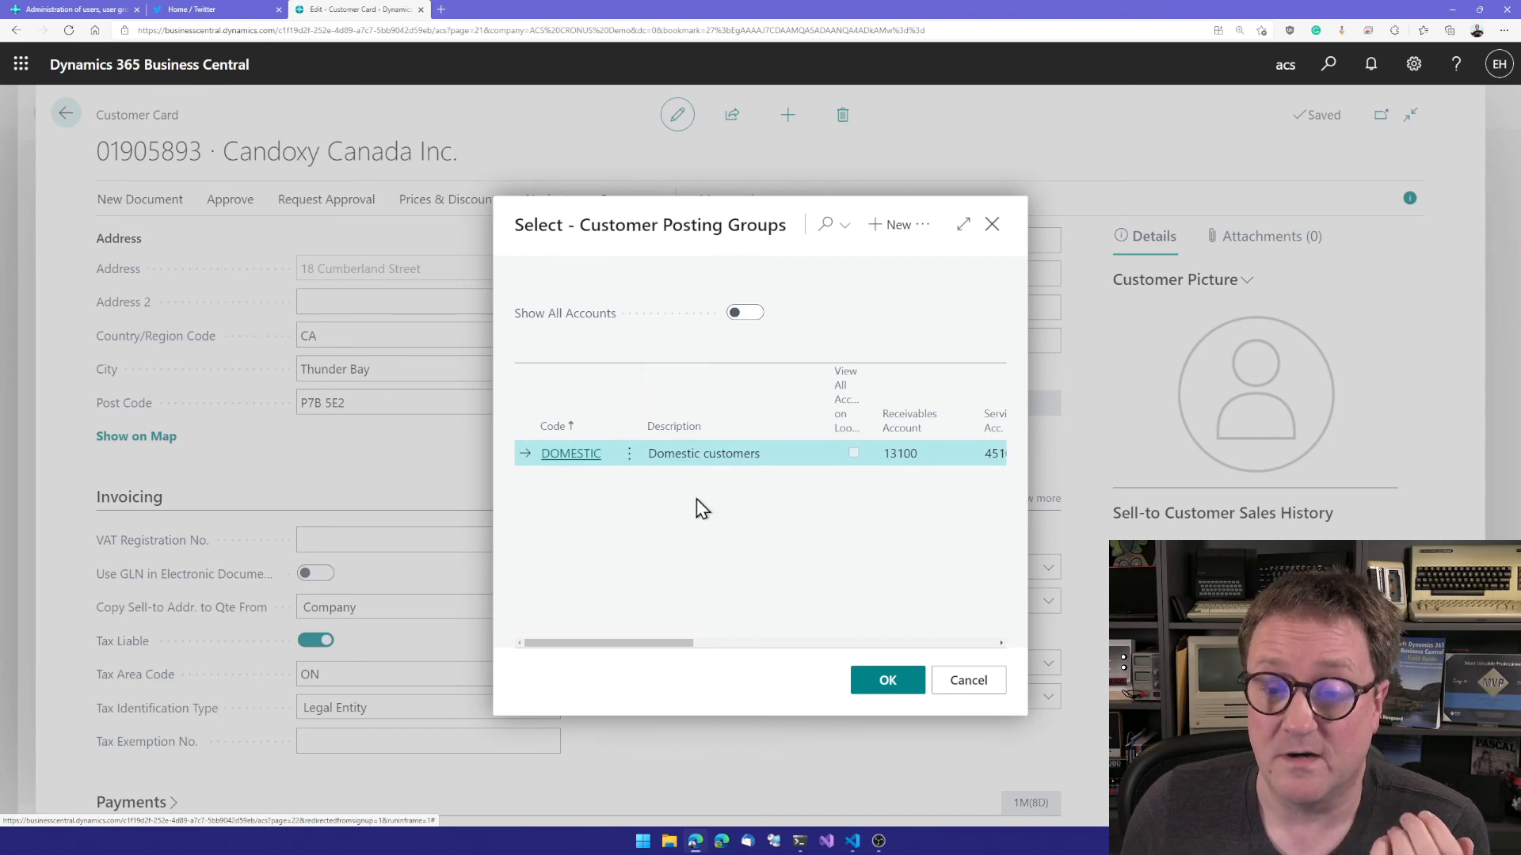
click(967, 683)
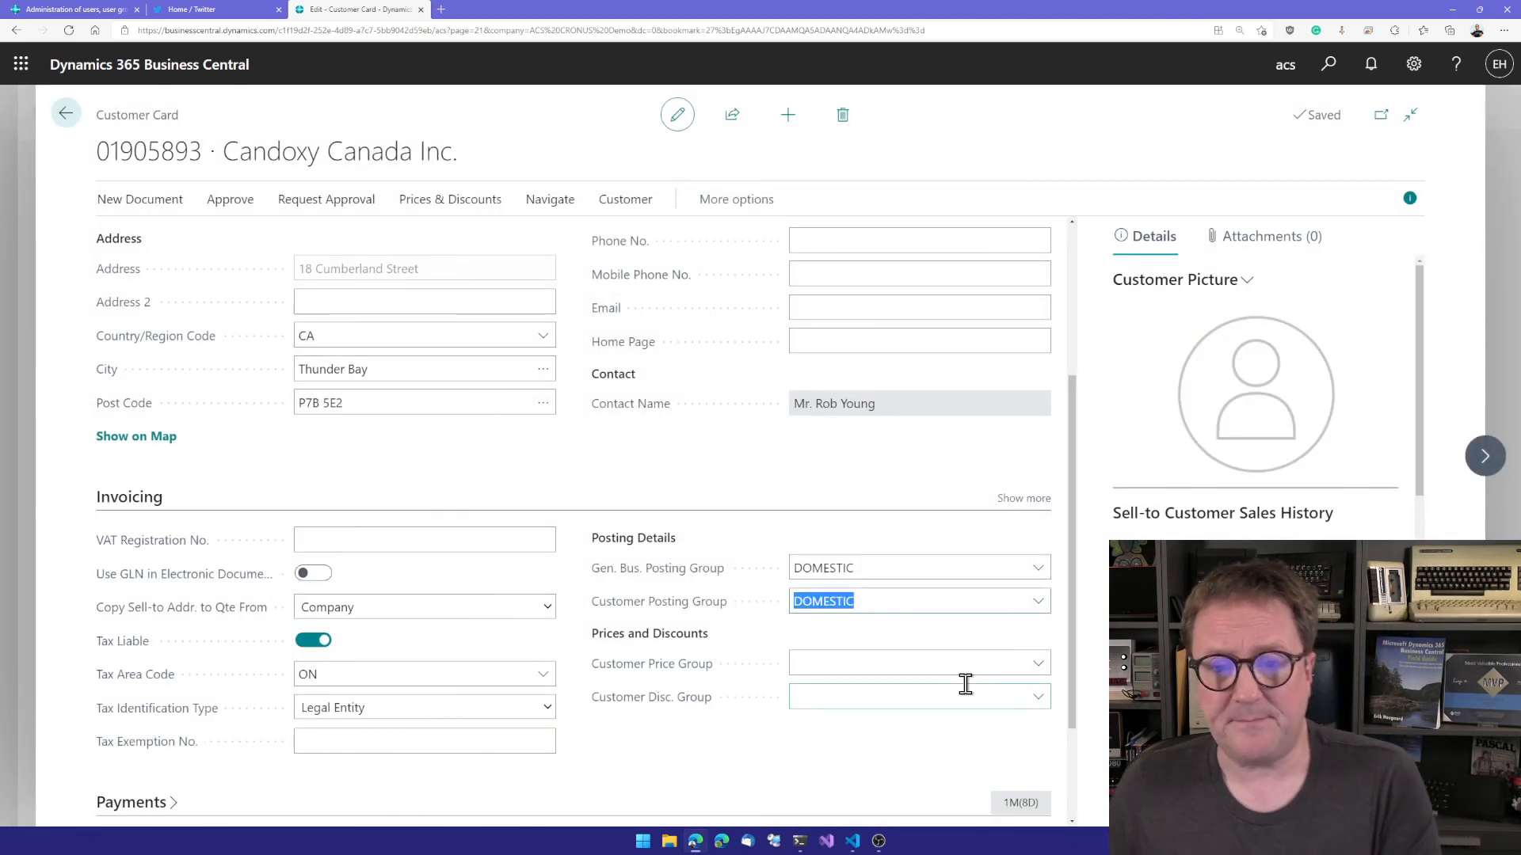
key(Escape)
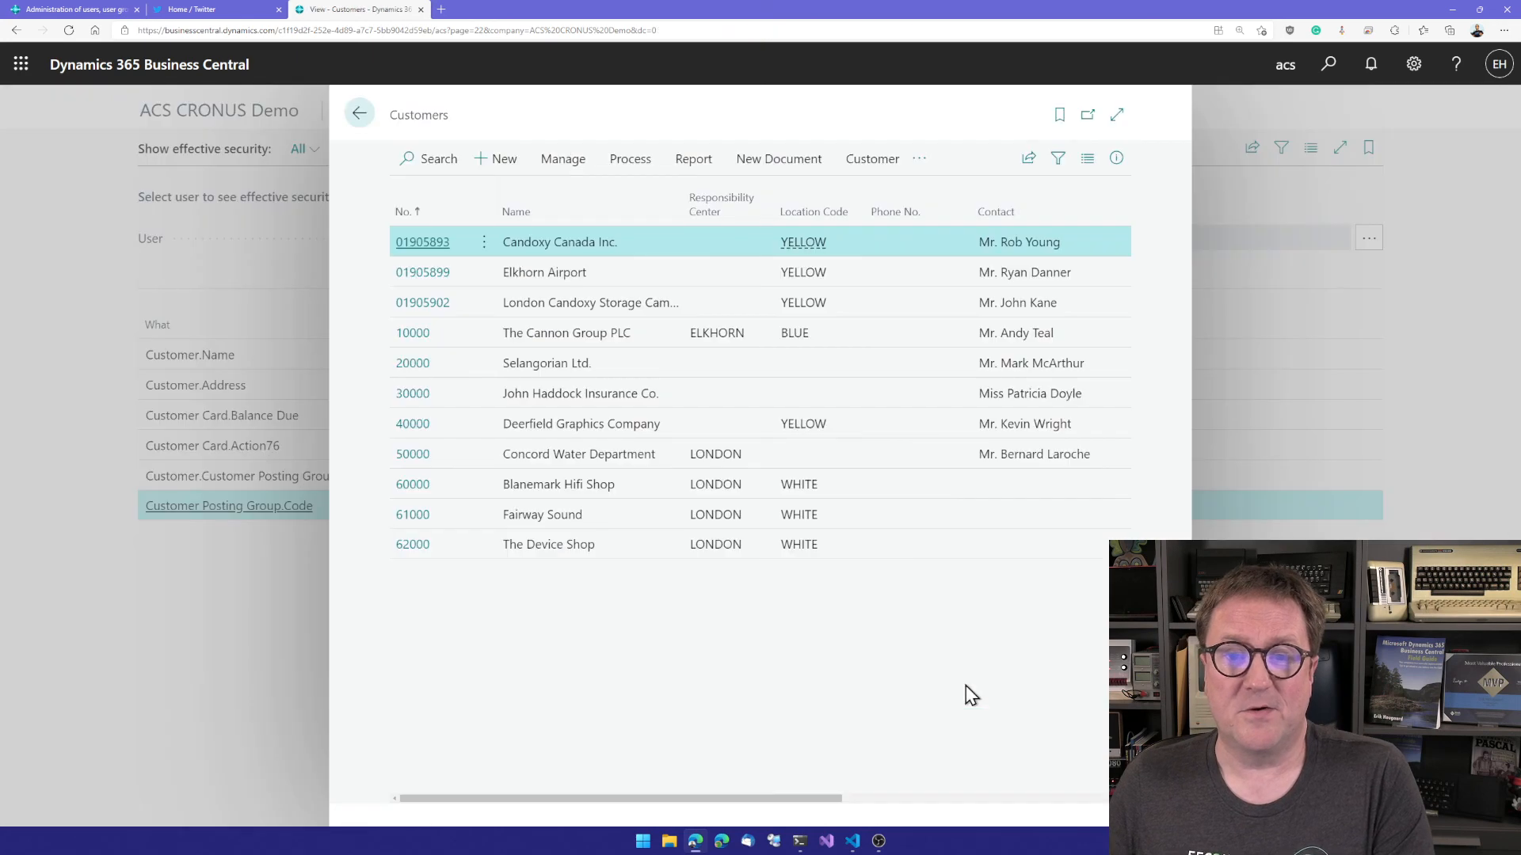